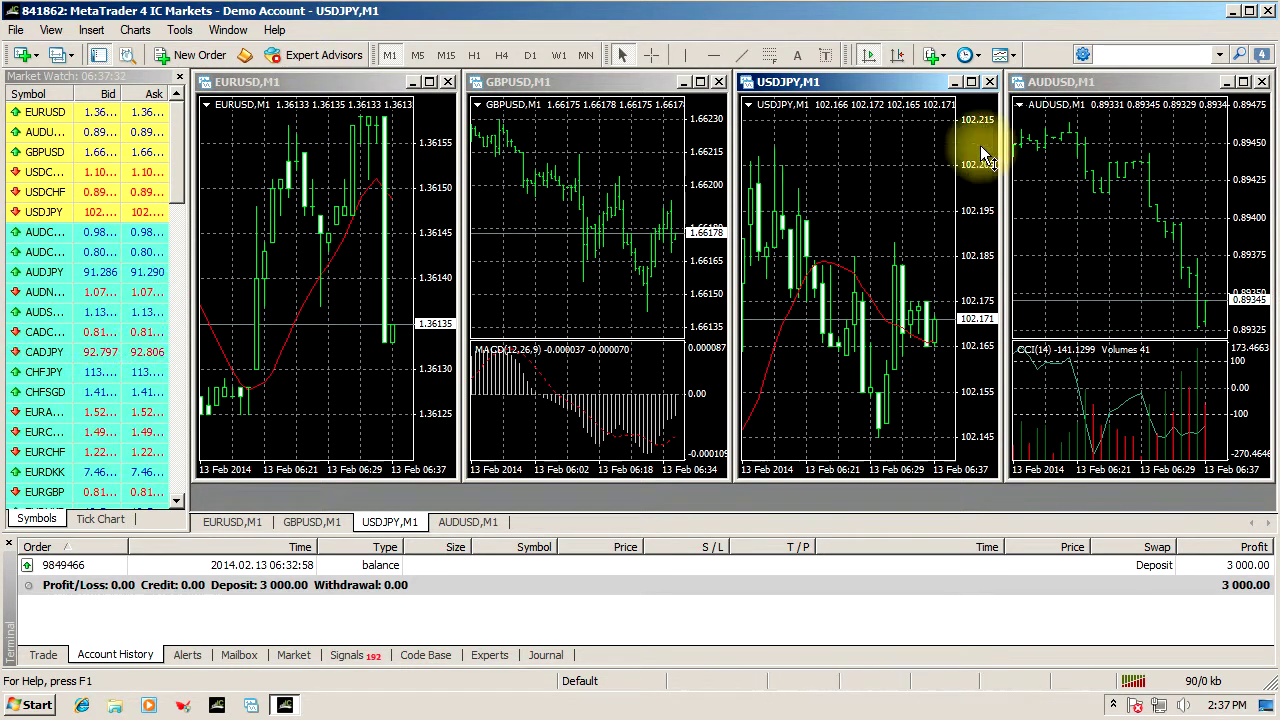
- Check which chart templates and chart profiles are currently available
click(1015, 56)
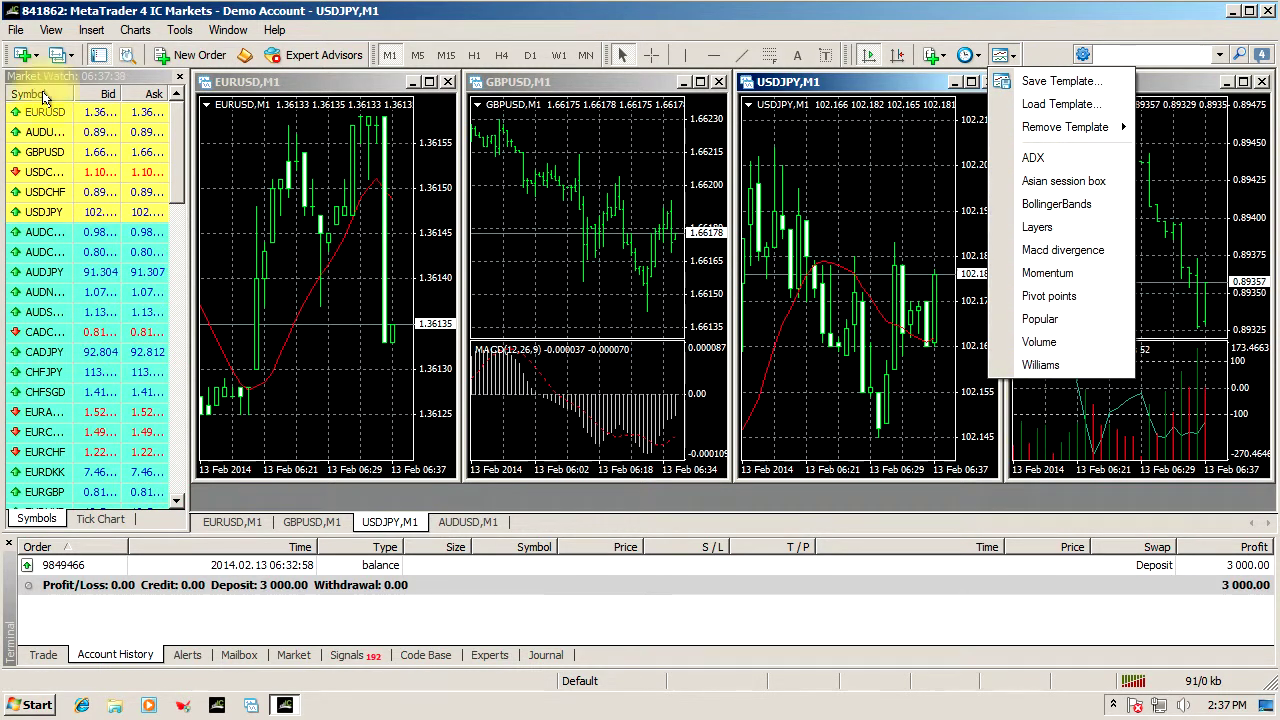
click(73, 55)
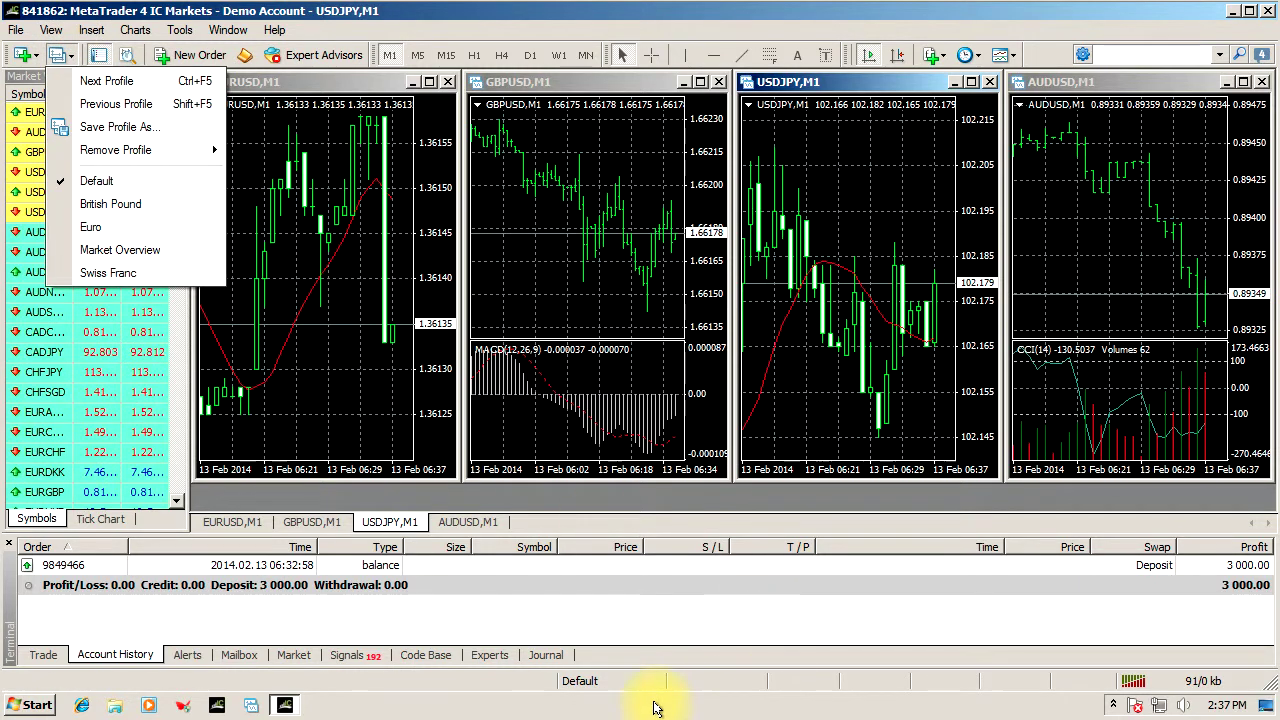
click(632, 684)
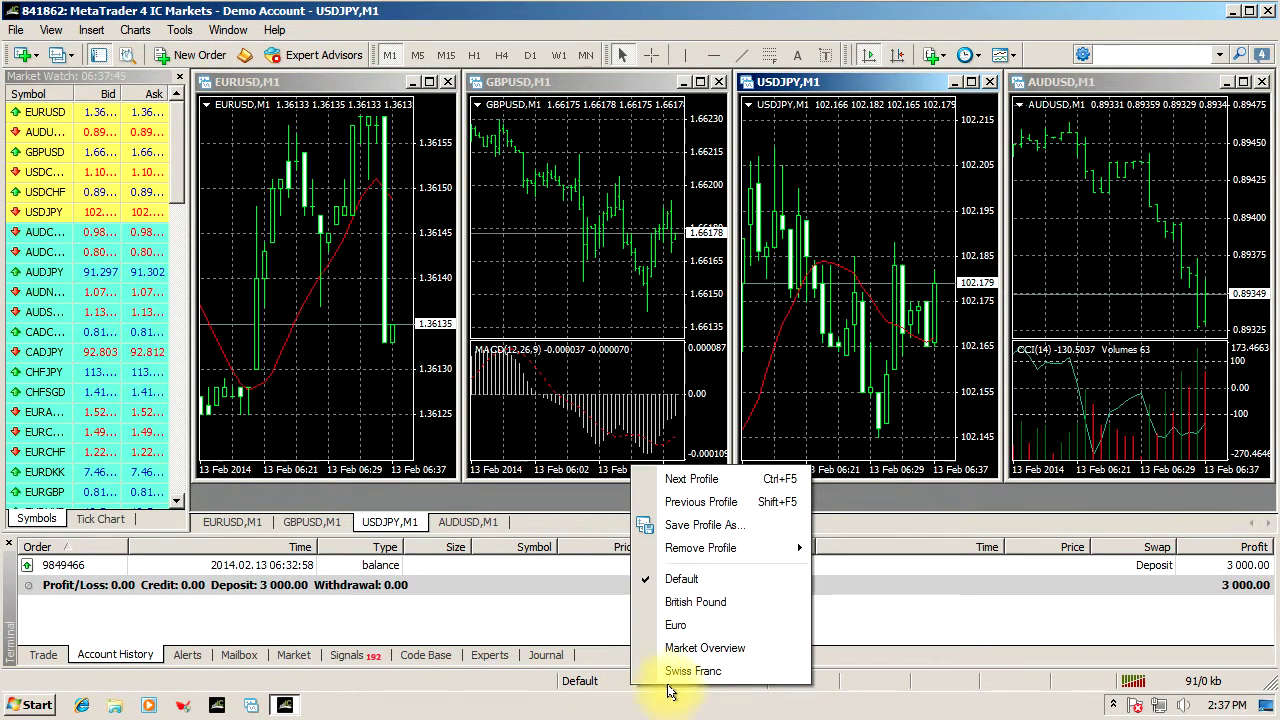
click(827, 368)
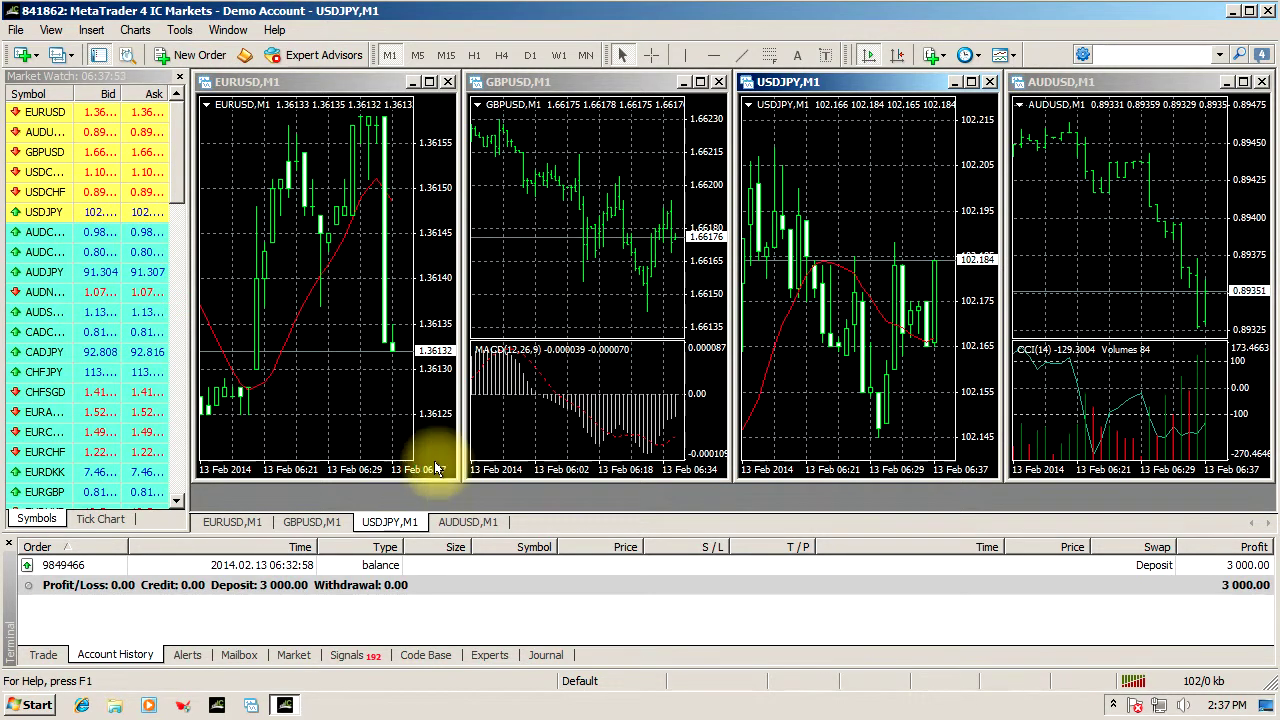
- Switch to Windows Explorer and open the MT4 Tutorial folder in Program Files (x86) on the C: drive
click(115, 705)
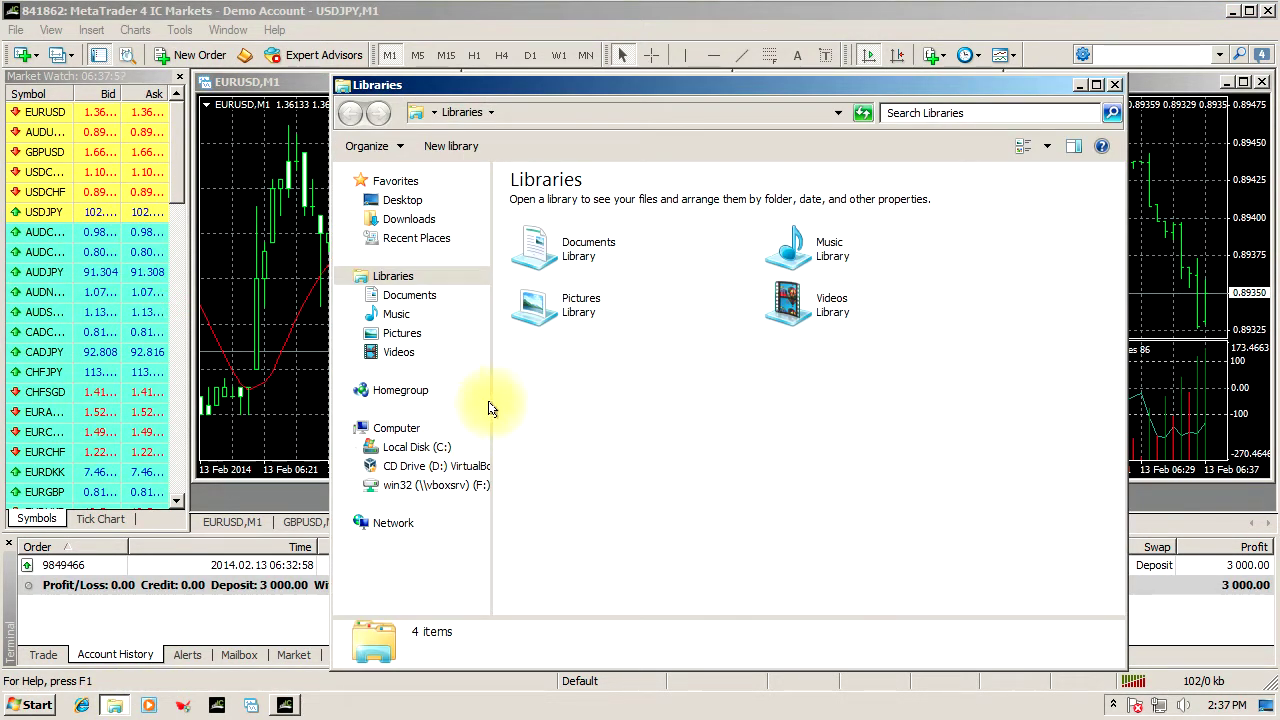
click(1116, 85)
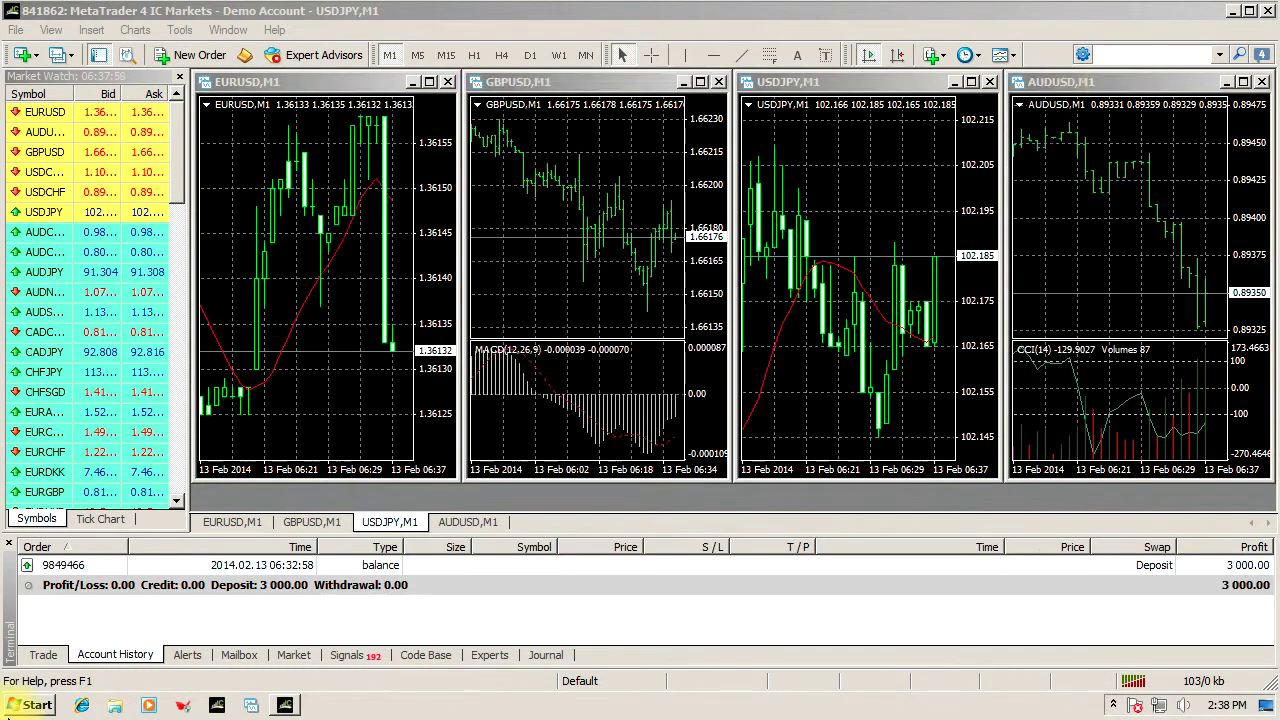
click(33, 705)
text(exp)
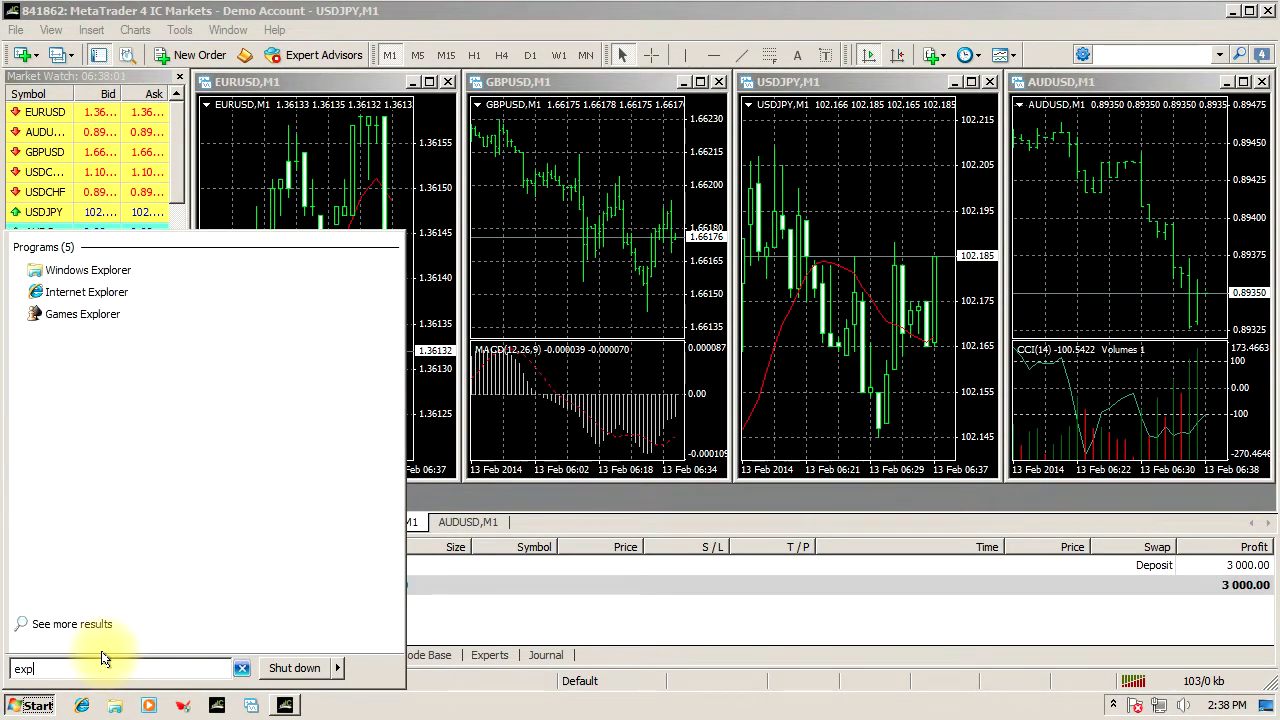
click(88, 272)
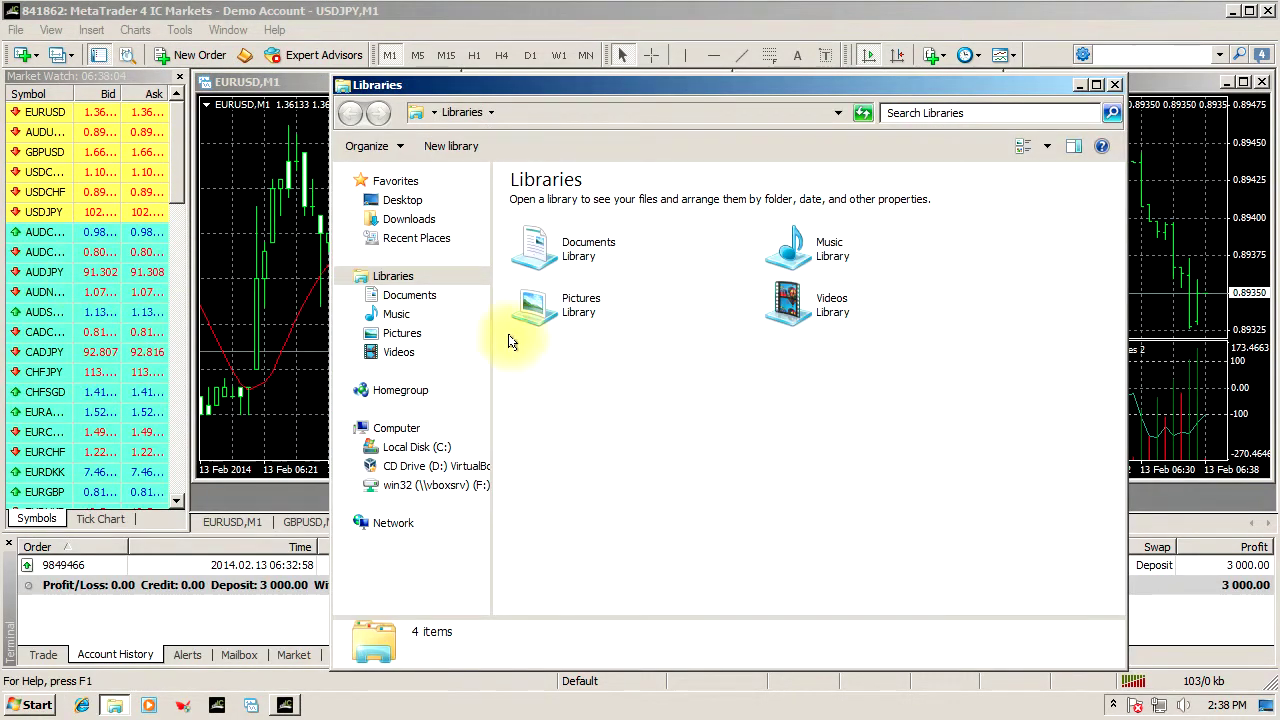
click(418, 447)
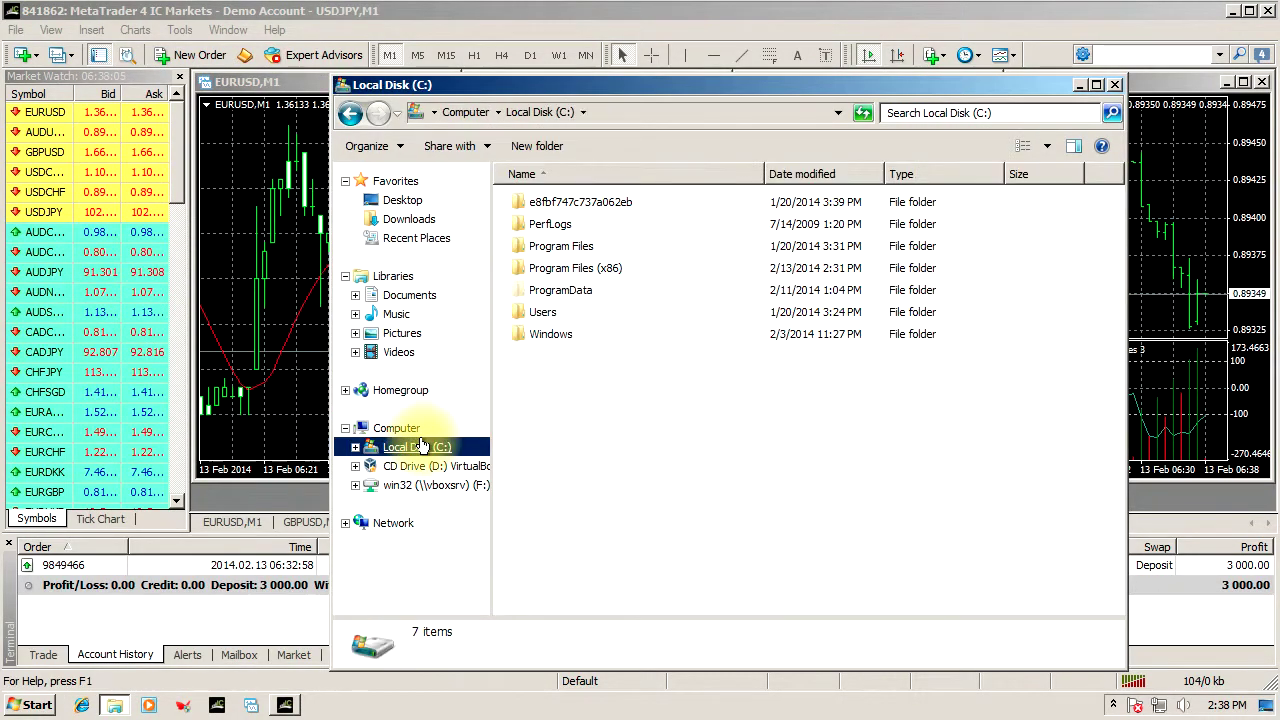
double_click(587, 268)
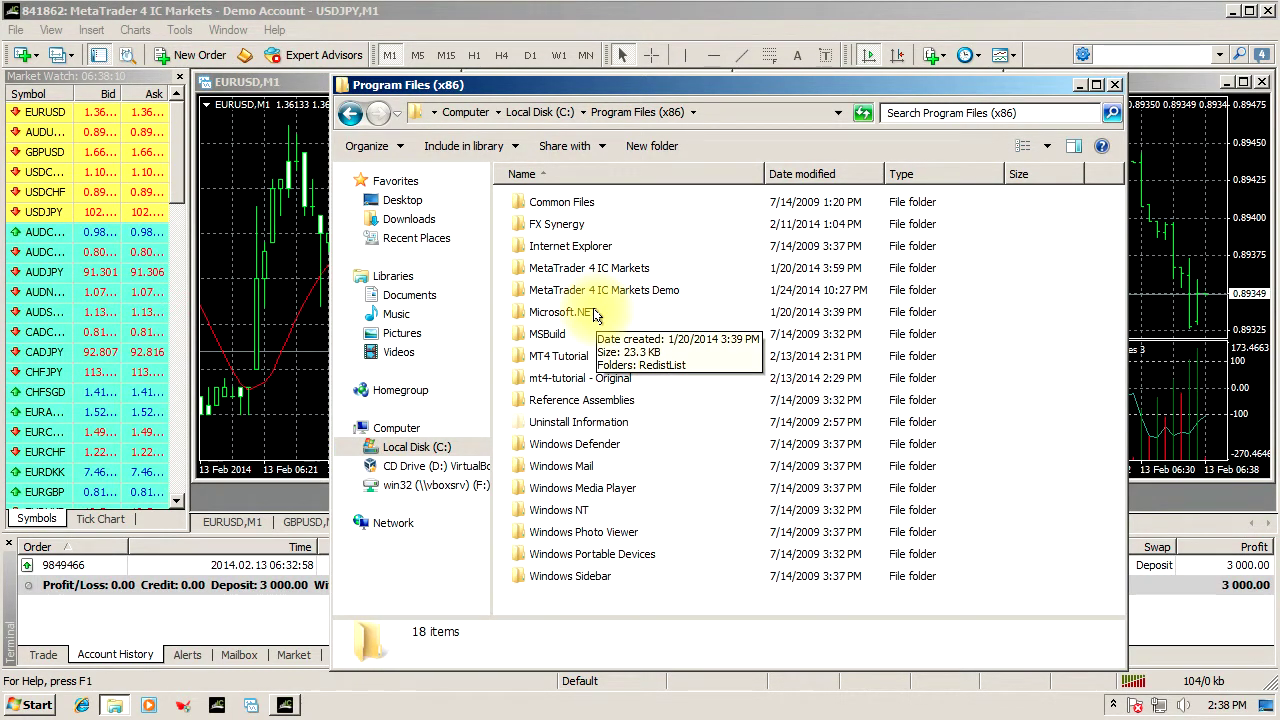
double_click(575, 360)
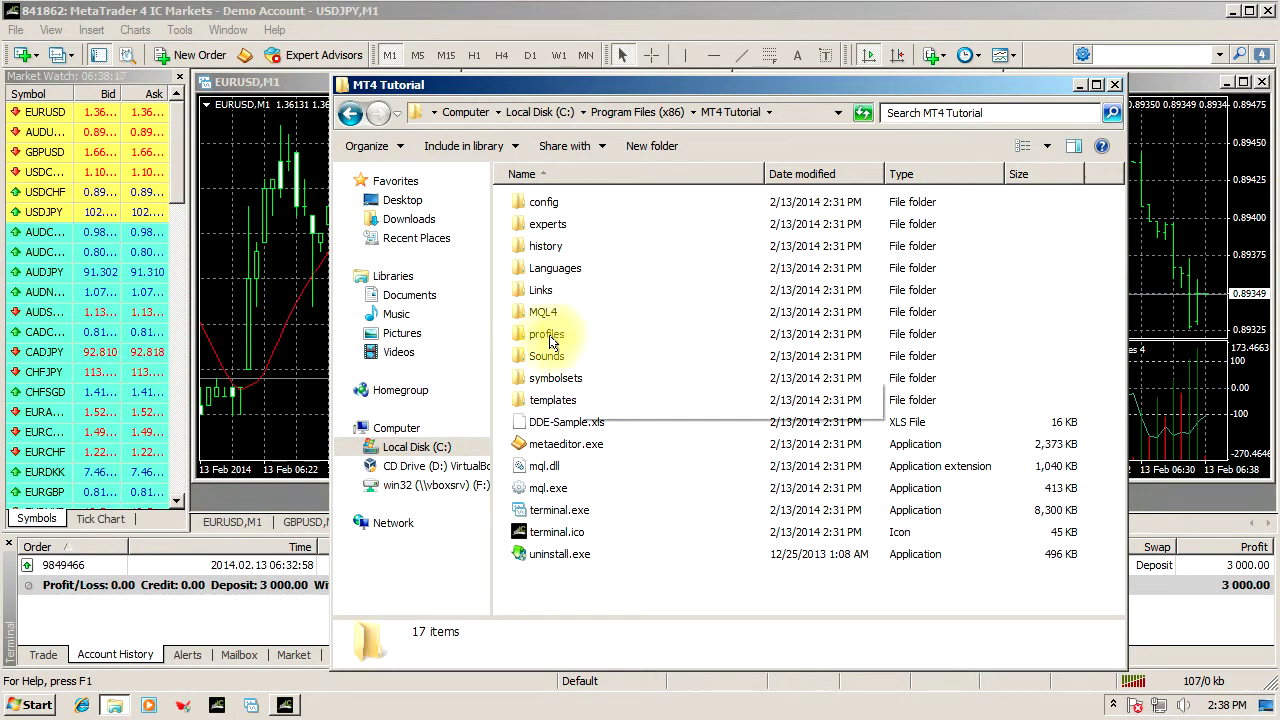
- Look inside the profiles folder, then delete the profiles and templates folders from the MT4 Tutorial installation folder and close the window
double_click(548, 334)
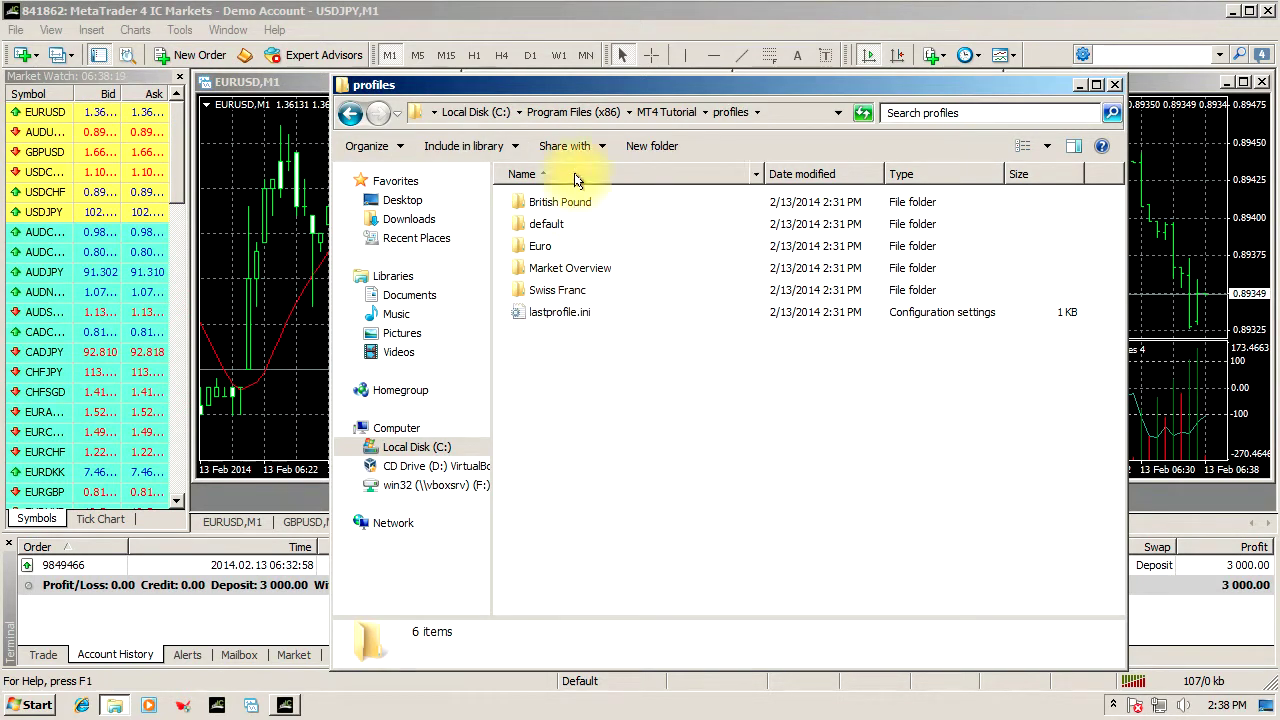
click(350, 112)
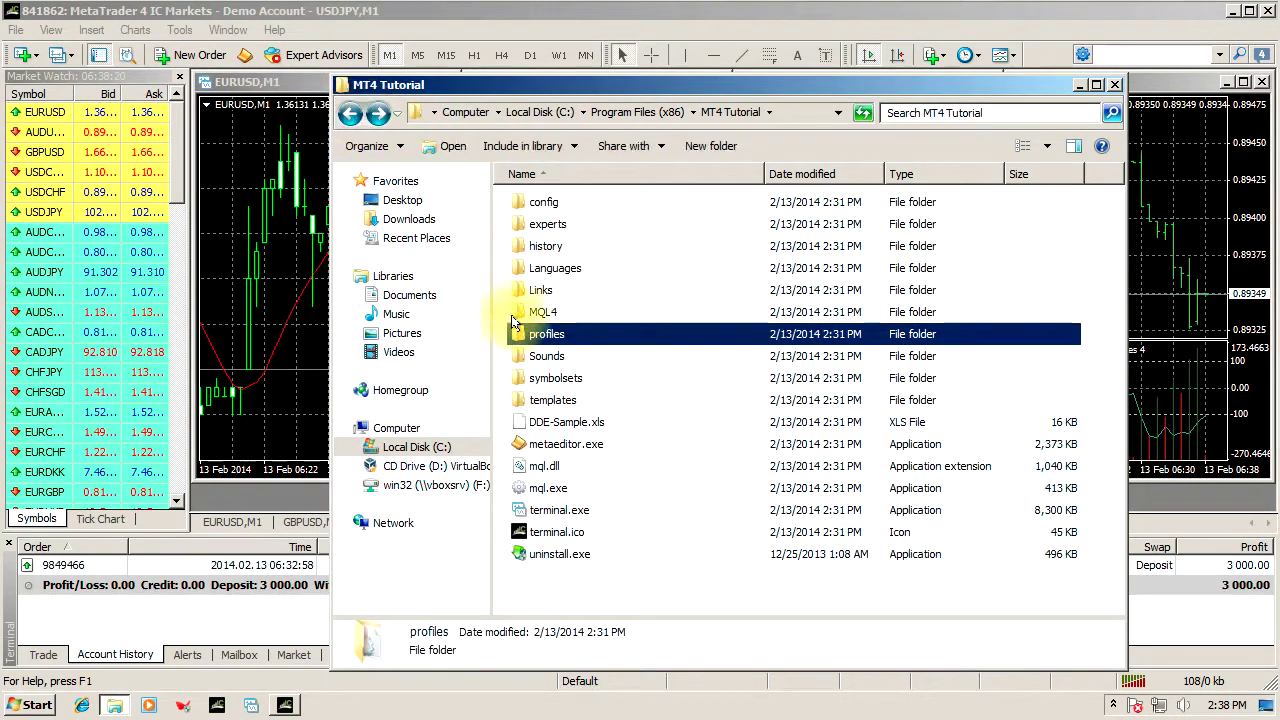
ctrl+click(563, 398)
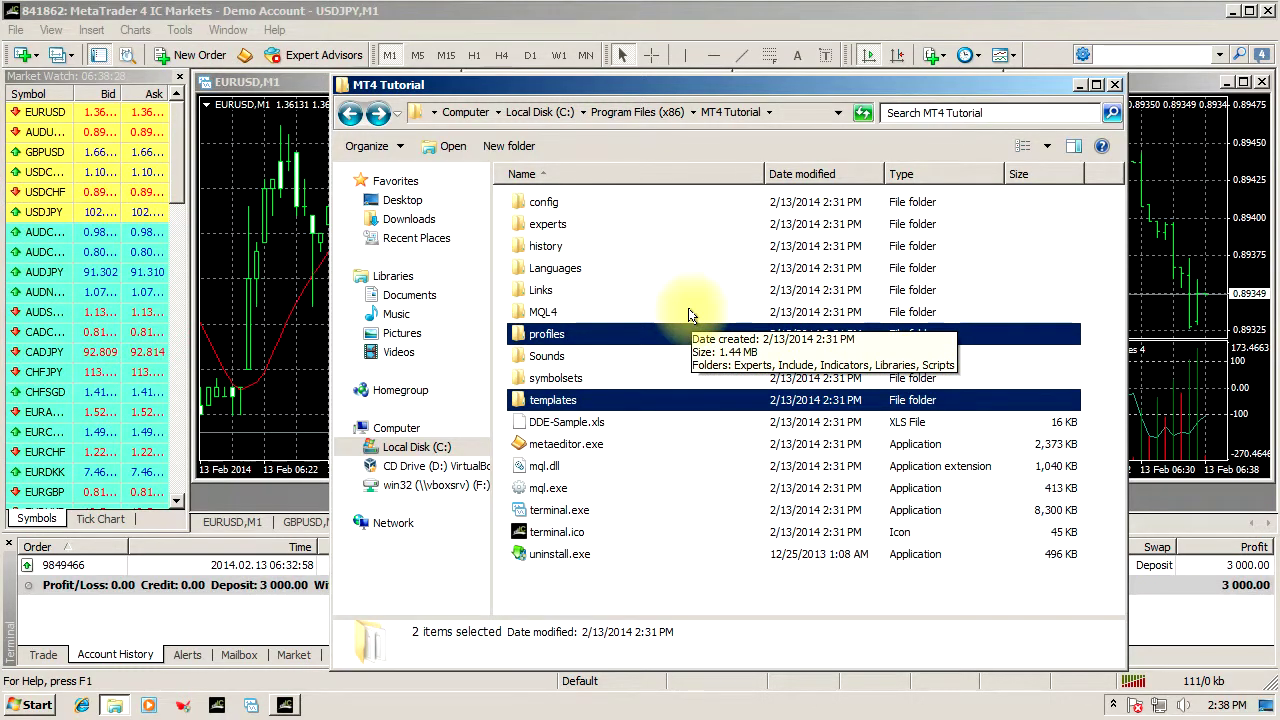
key(Delete)
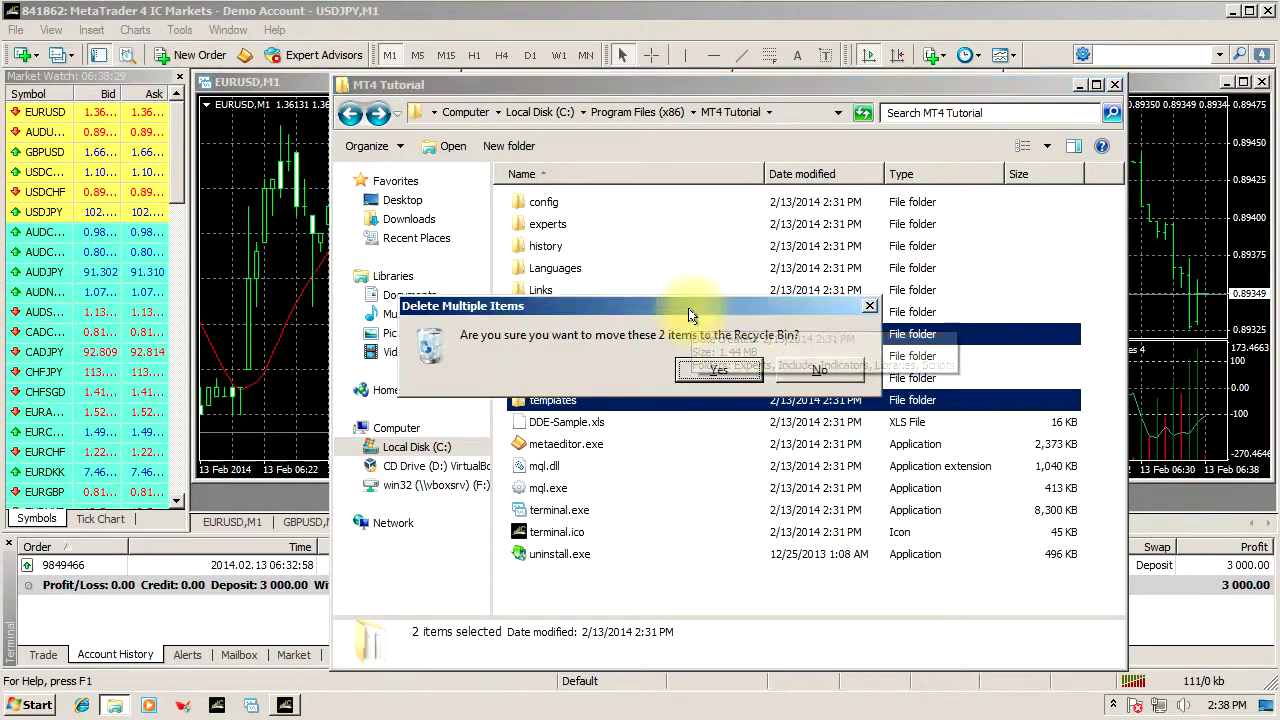
click(735, 378)
click(515, 417)
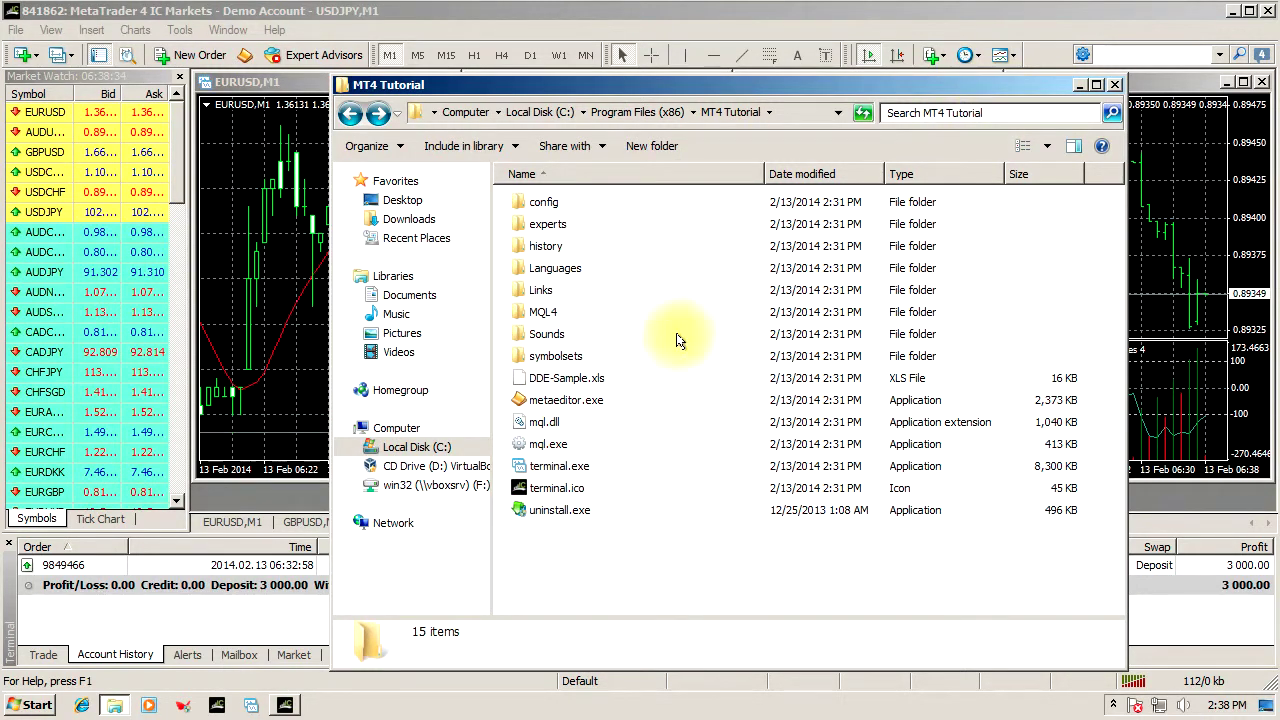
click(1118, 86)
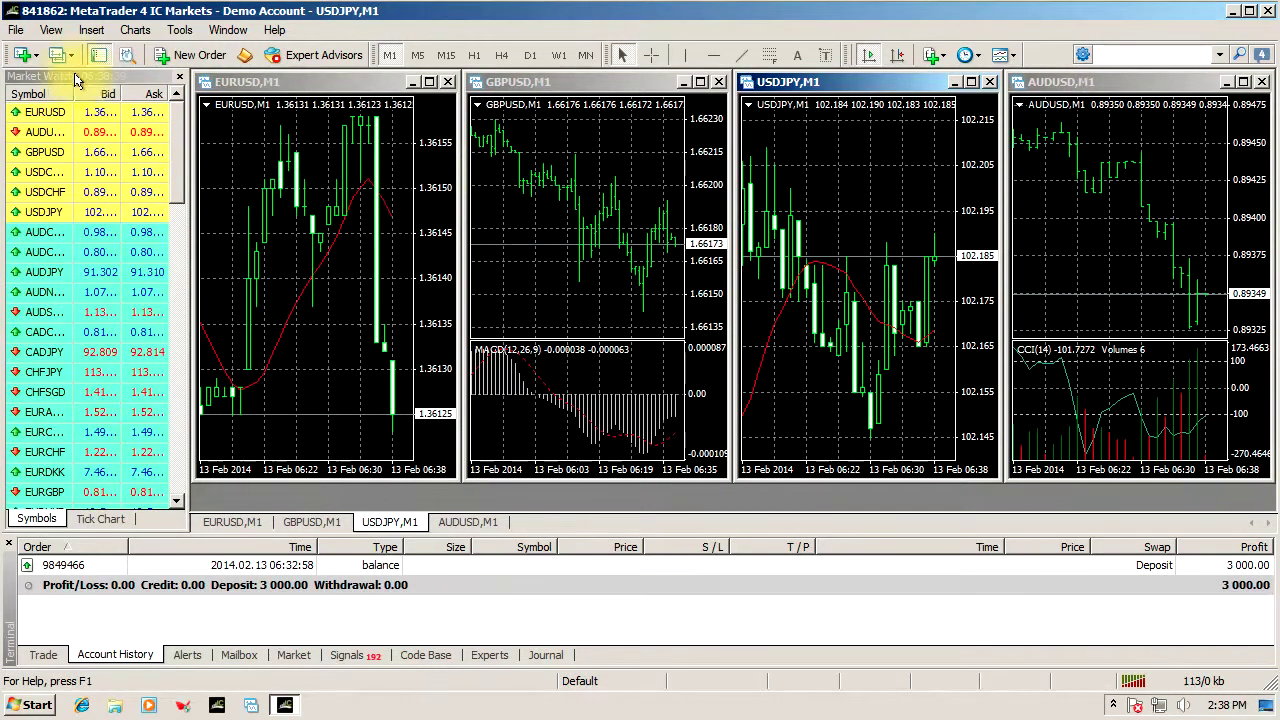
- Open the MetaTrader data folder and delete its MQL4, profiles and templates folders
click(14, 31)
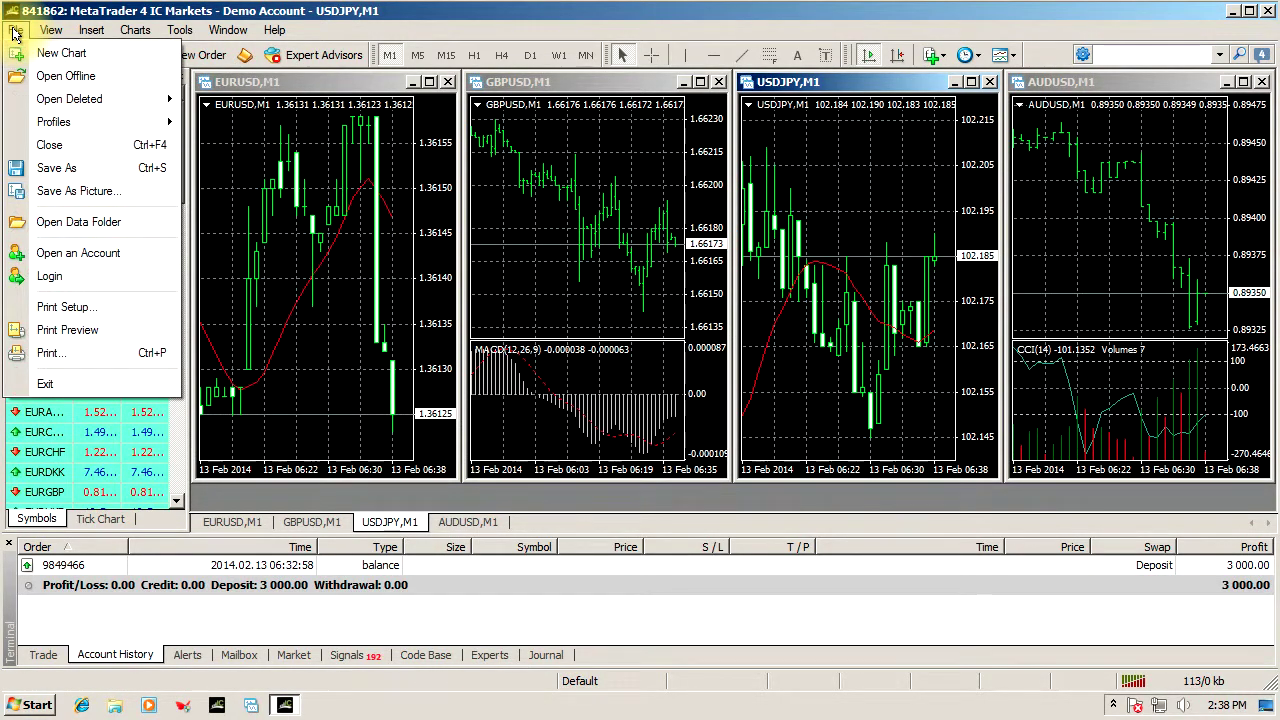
click(68, 224)
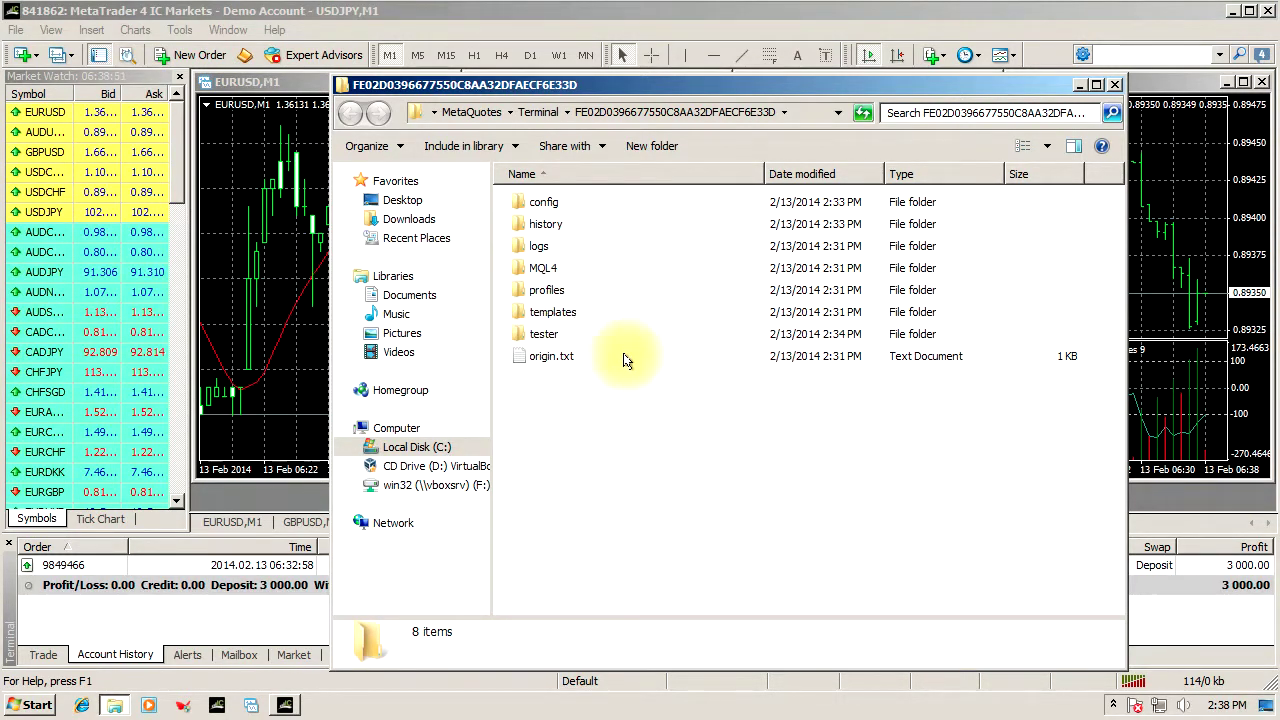
click(570, 314)
shift+click(558, 292)
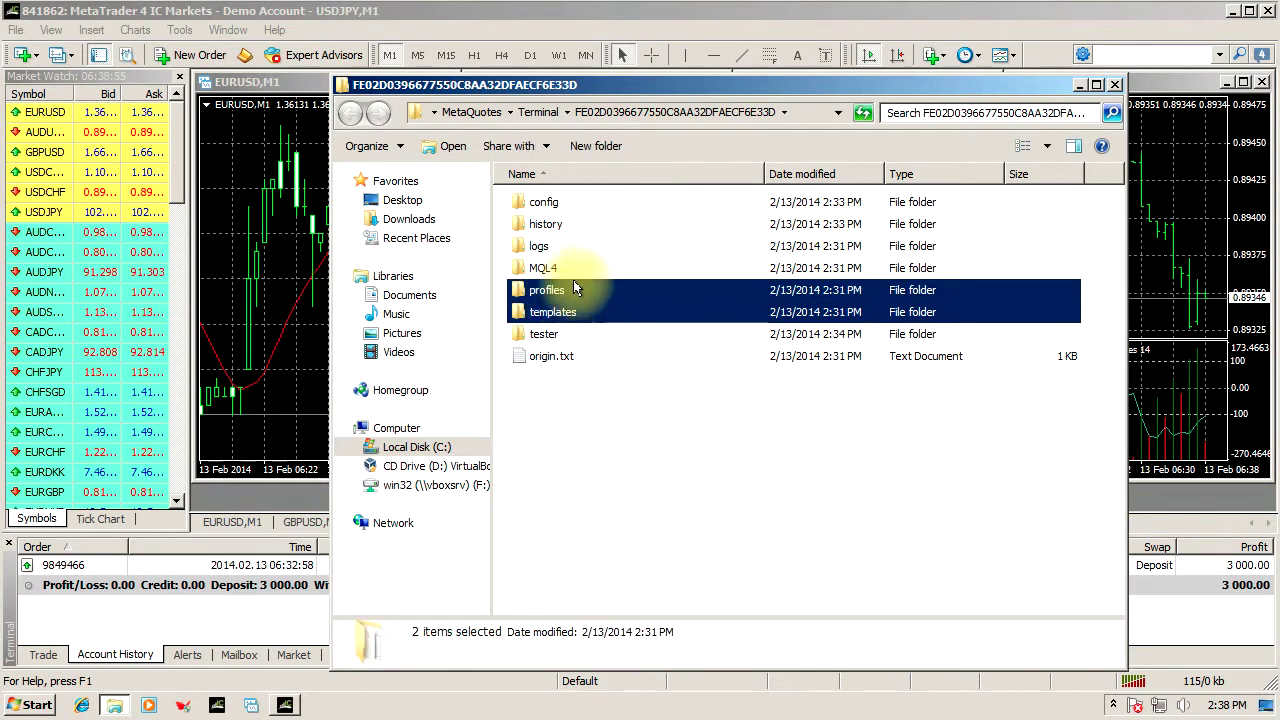
shift+click(545, 273)
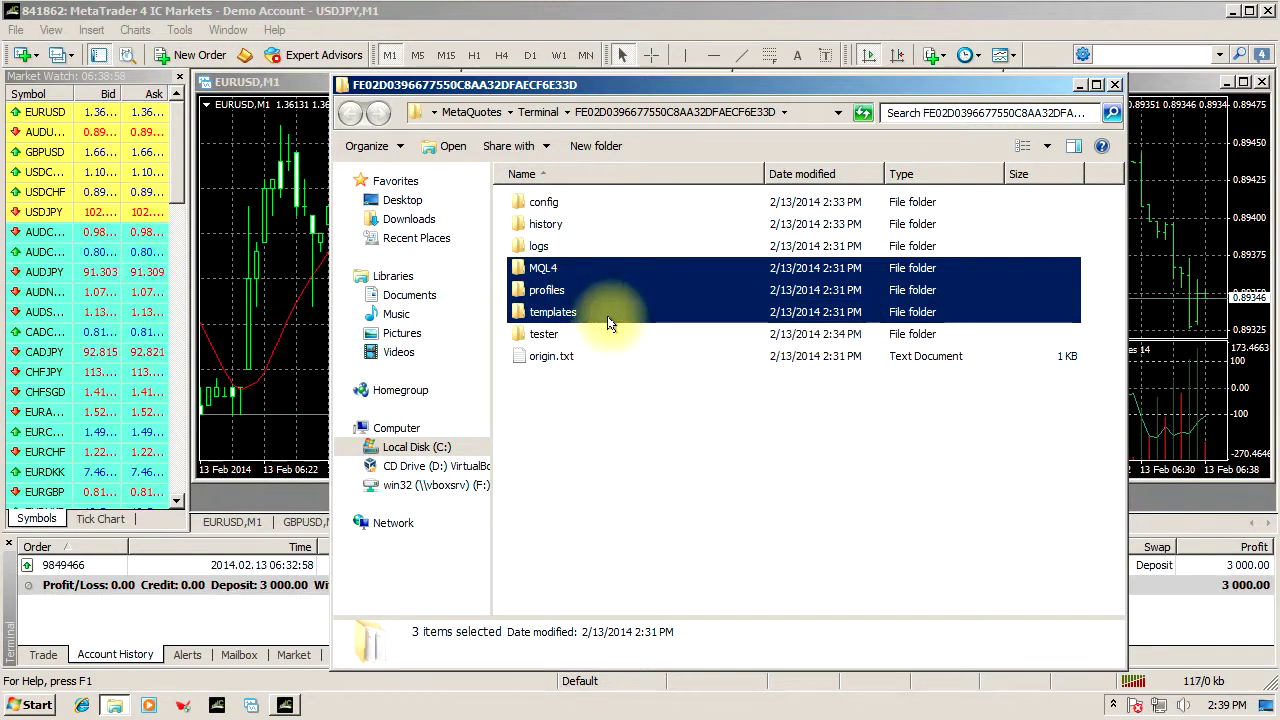
key(Delete)
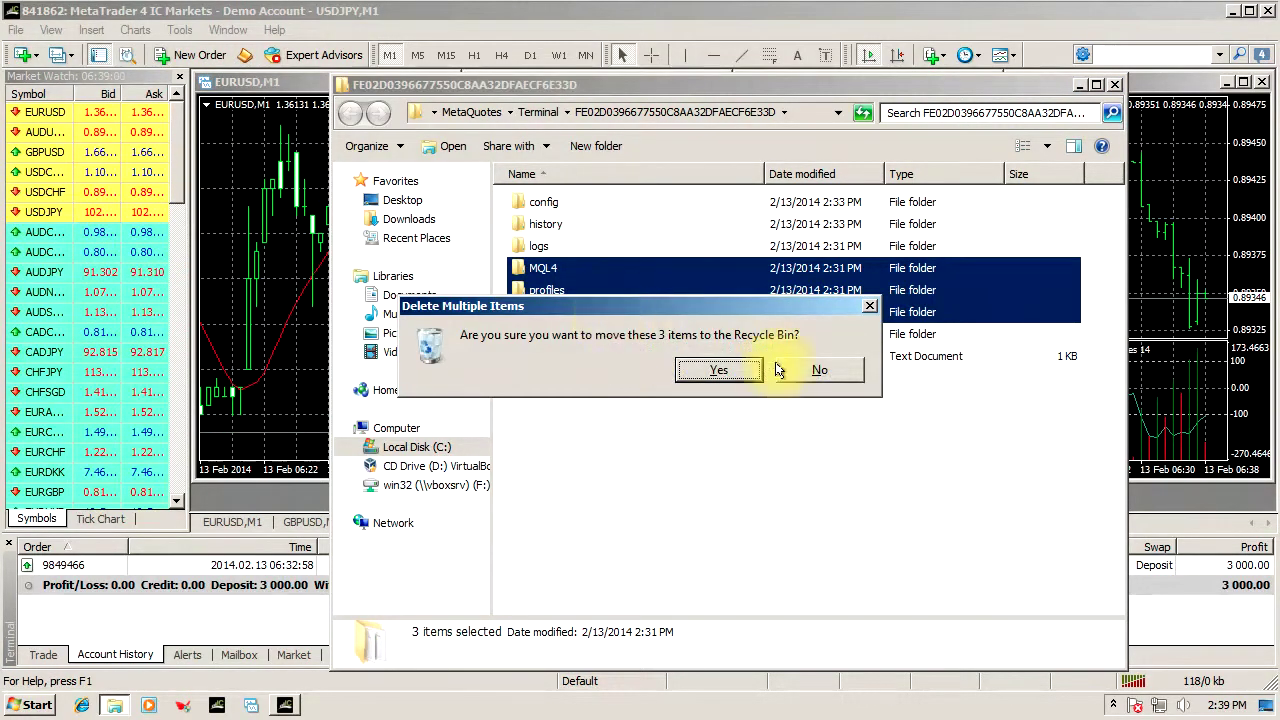
click(719, 371)
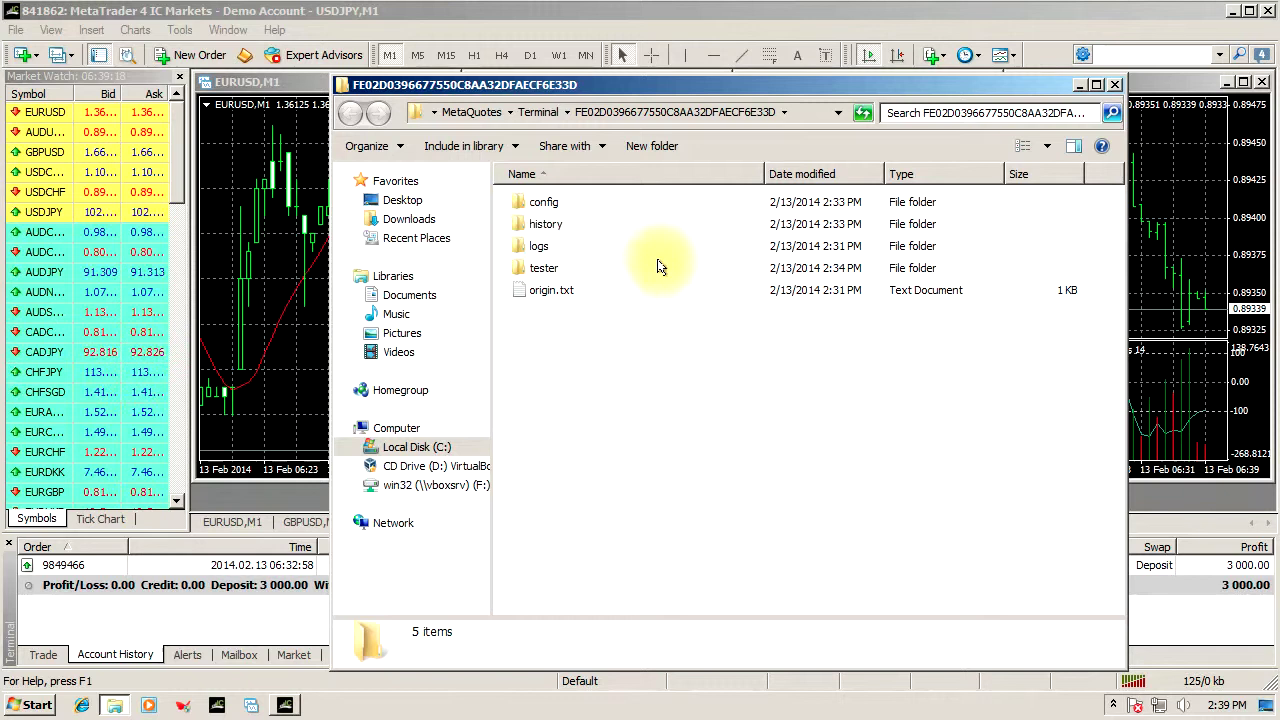
- Copy the MQL4, profiles and templates folders from the mt4.zip archive in Downloads
click(408, 220)
click(540, 205)
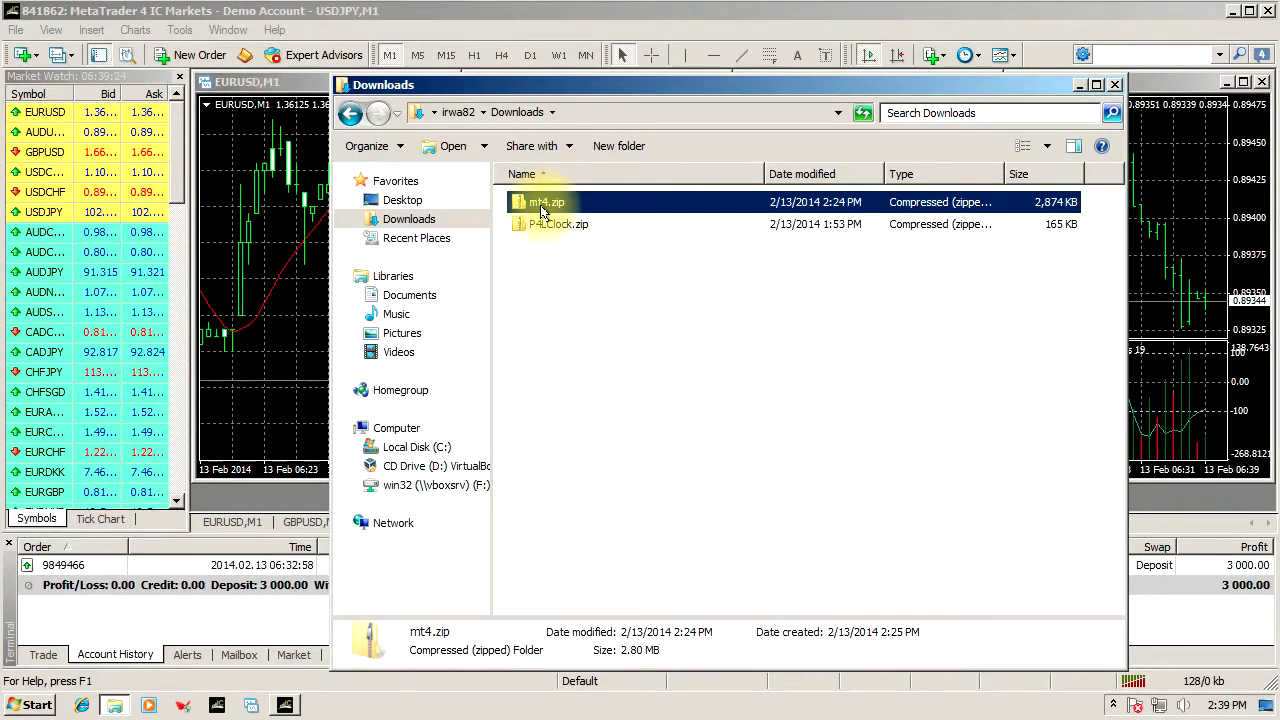
double_click(541, 205)
drag(668, 307, 509, 180)
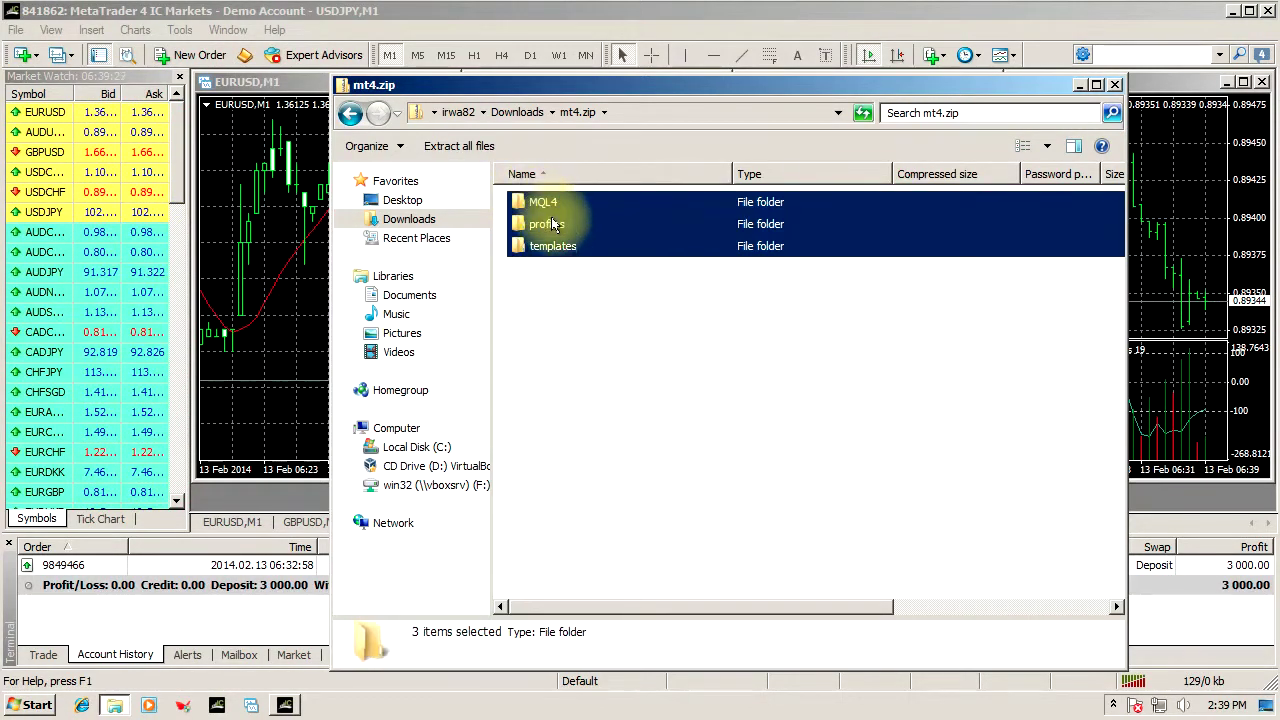
right_click(553, 224)
click(596, 285)
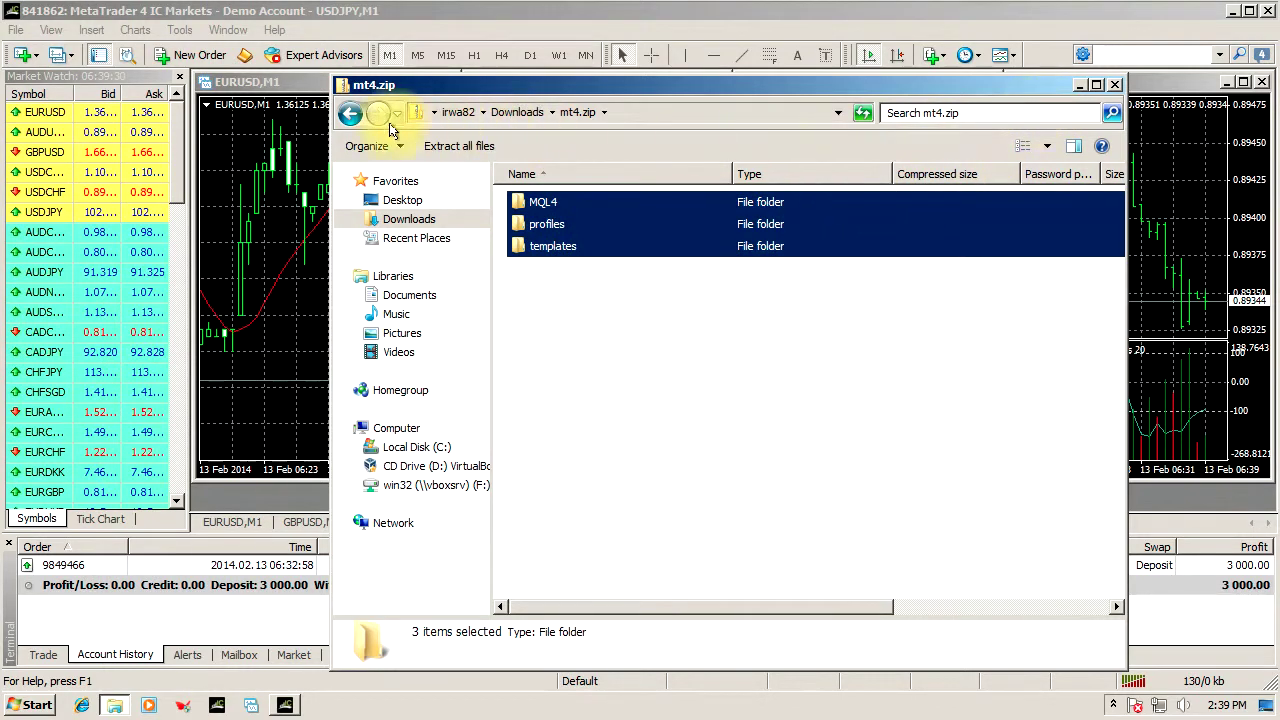
- Paste the copied MQL4, profiles and templates folders into the MetaTrader data folder and close its window
click(352, 116)
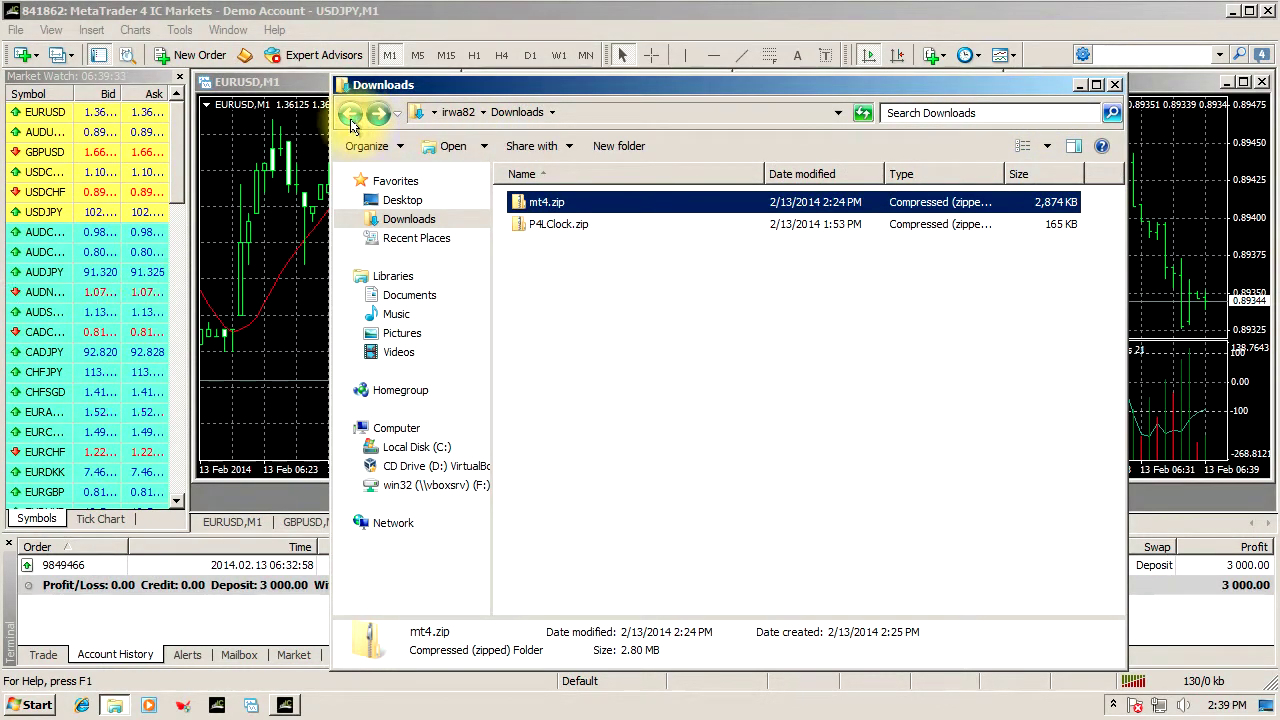
click(350, 116)
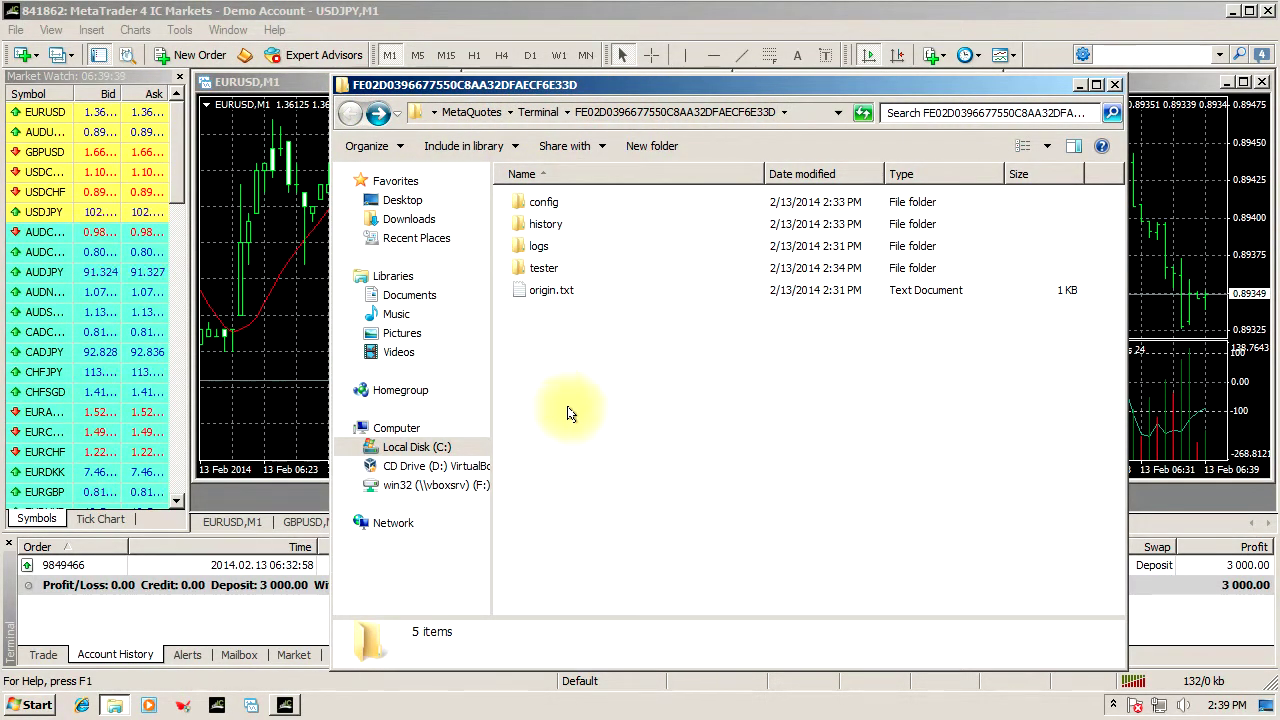
right_click(580, 369)
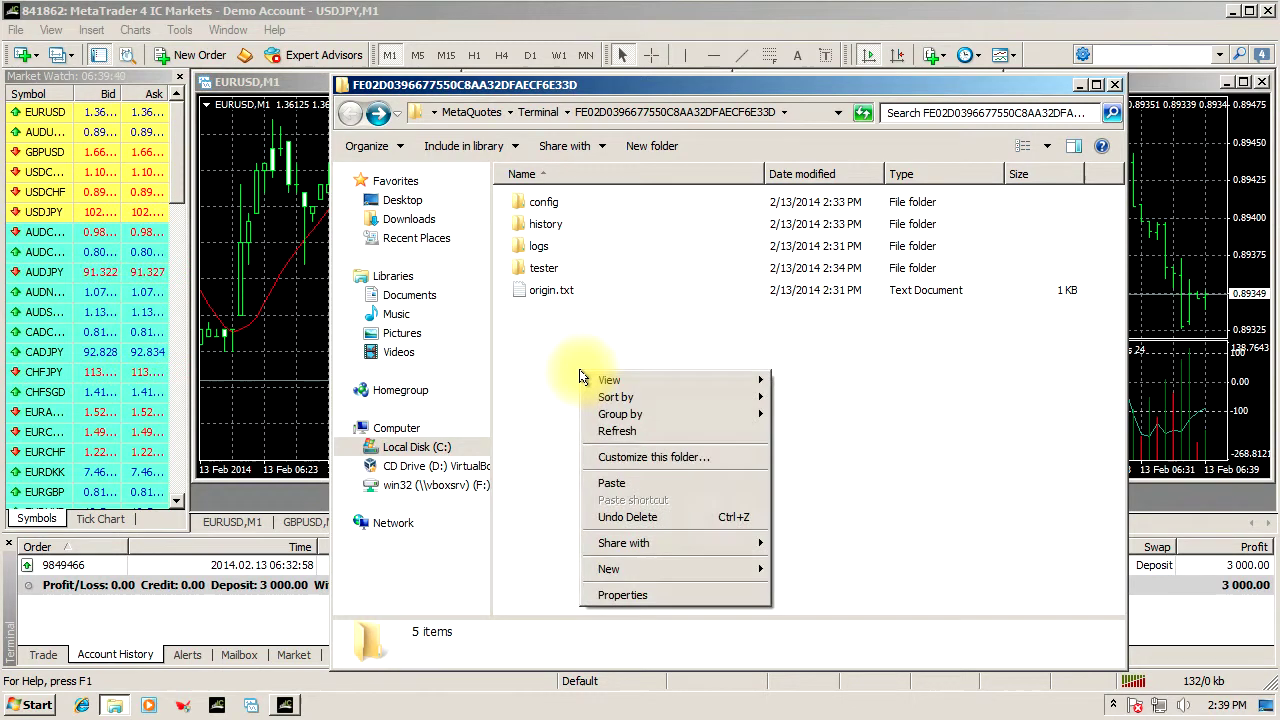
click(647, 485)
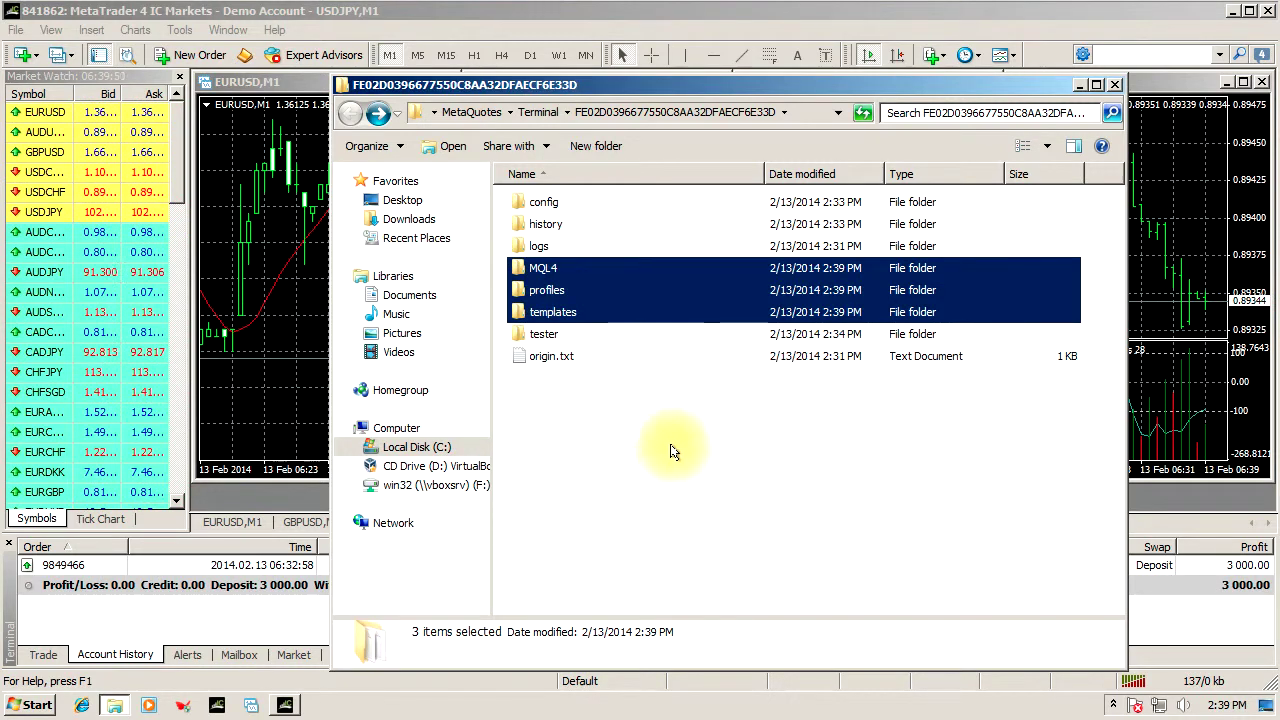
click(680, 449)
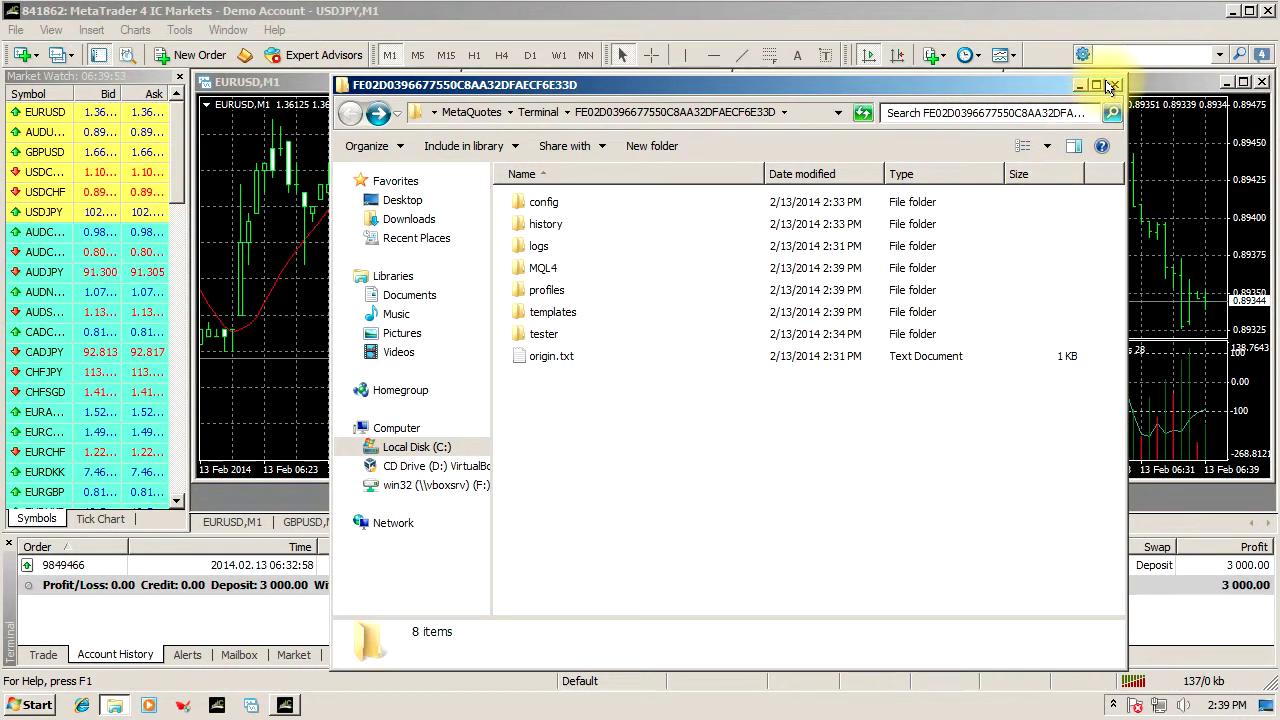
click(1113, 85)
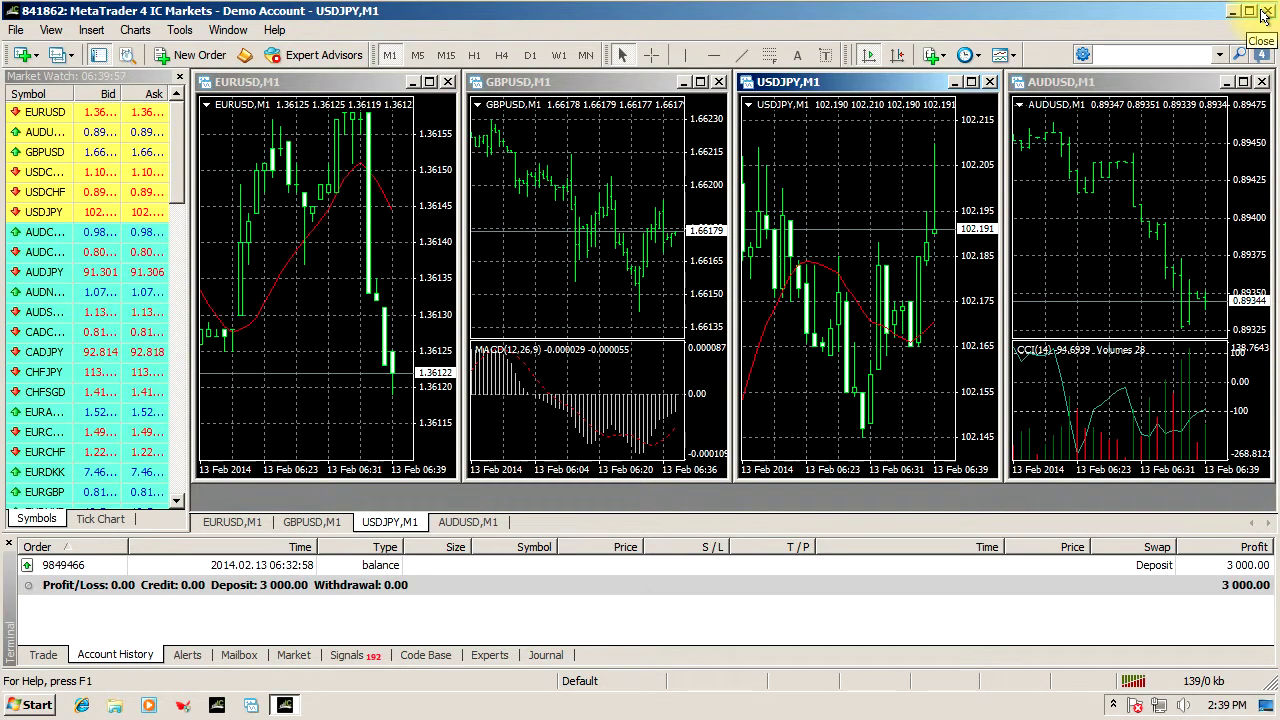
- Restart MetaTrader 4 and hide the Market Watch and Terminal panels
click(1264, 12)
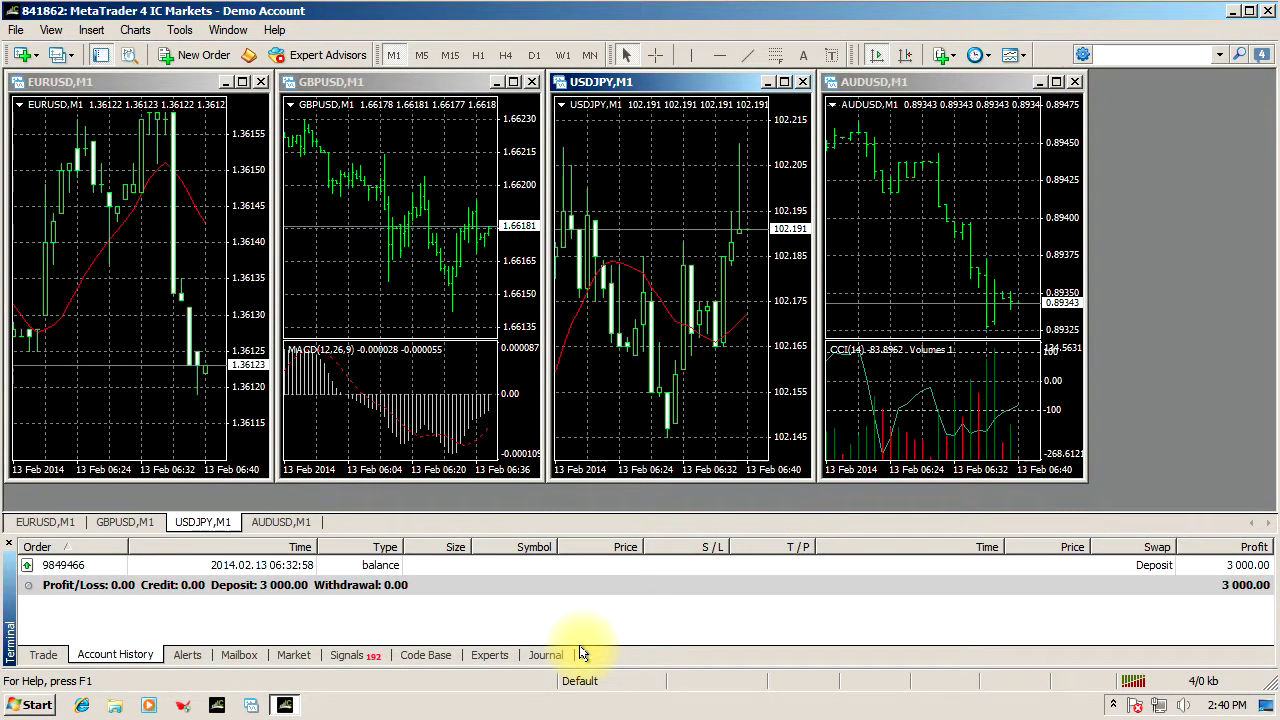
key(ctrl+t)
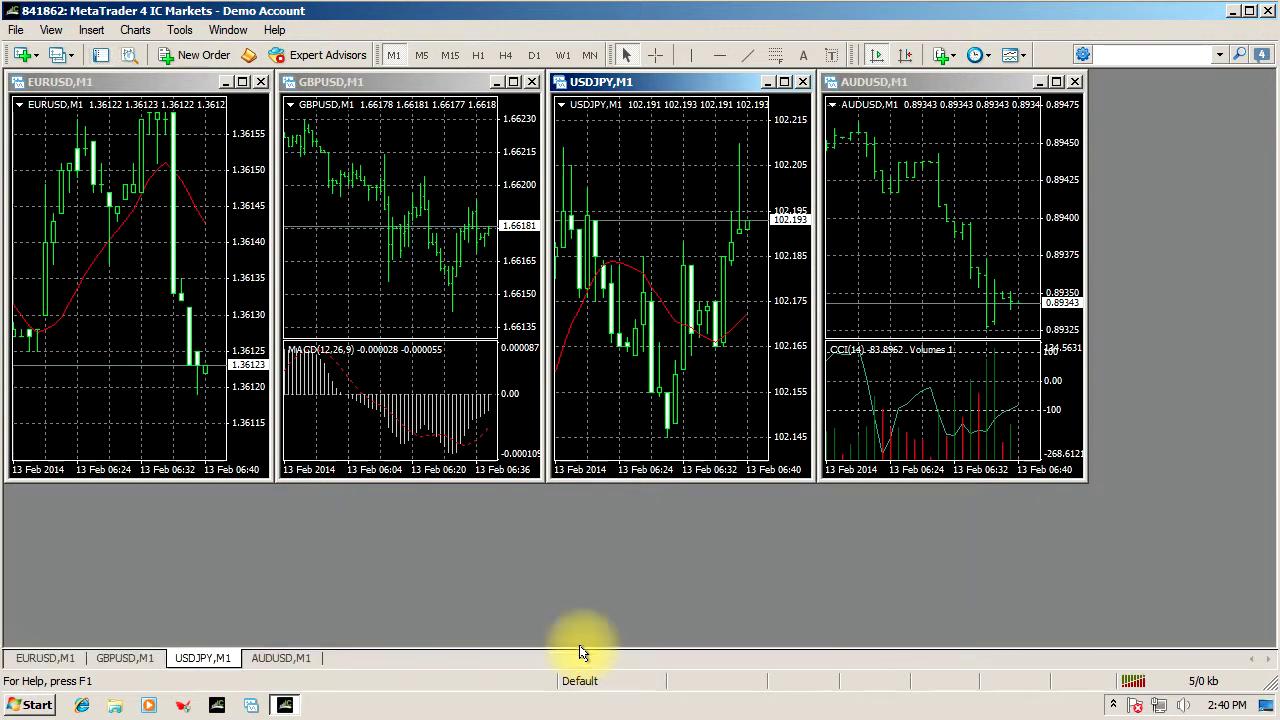
- Load the AUDCAD profile and view its Daily chart maximized, restoring the tiled layout when done
click(577, 684)
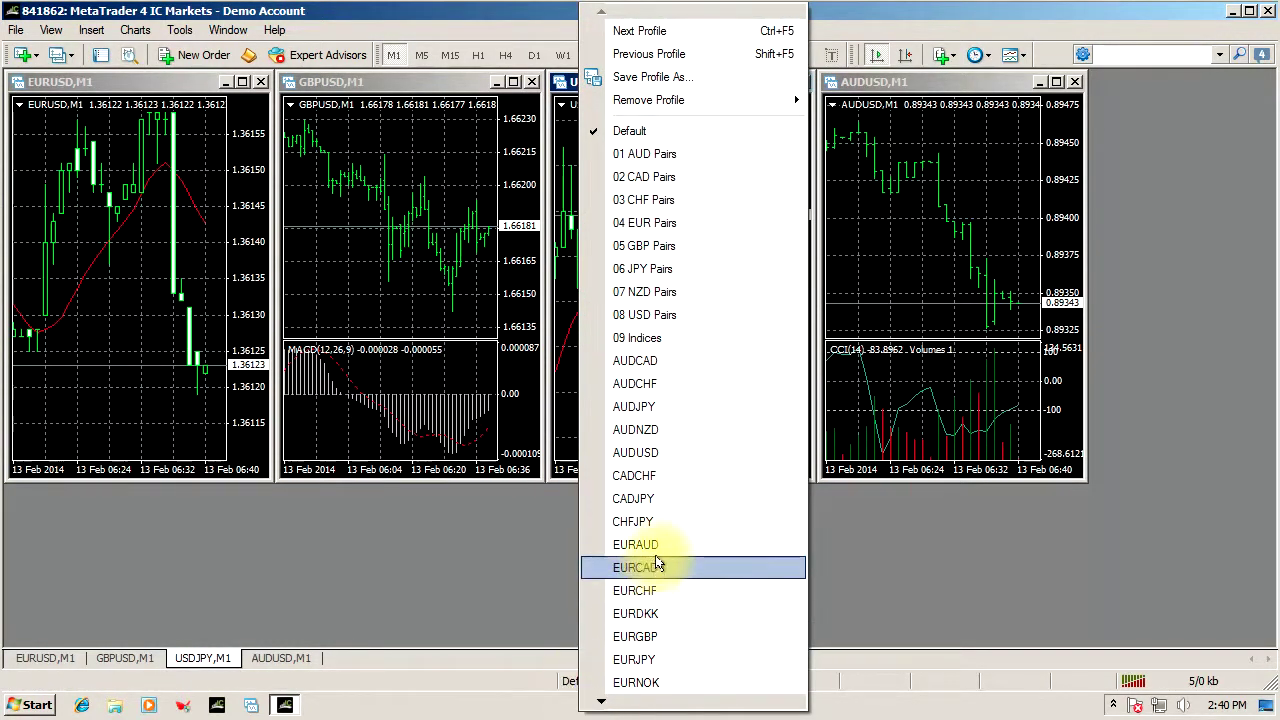
click(697, 361)
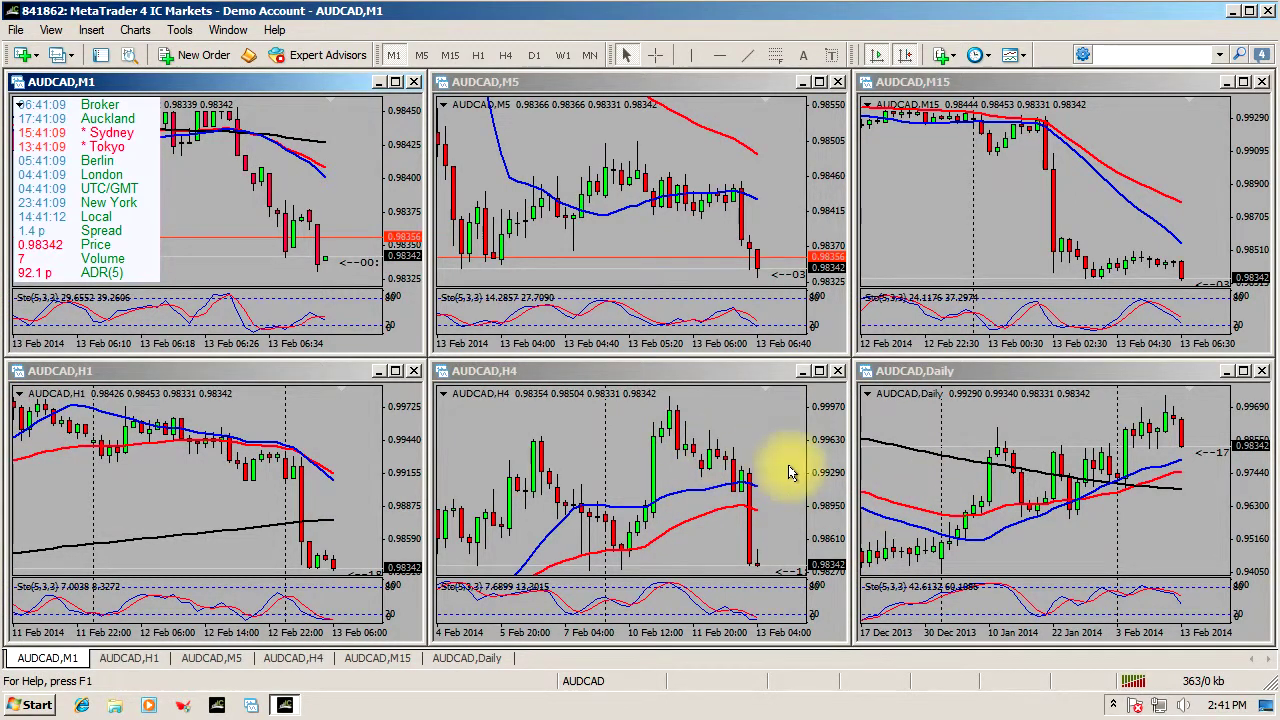
click(1044, 374)
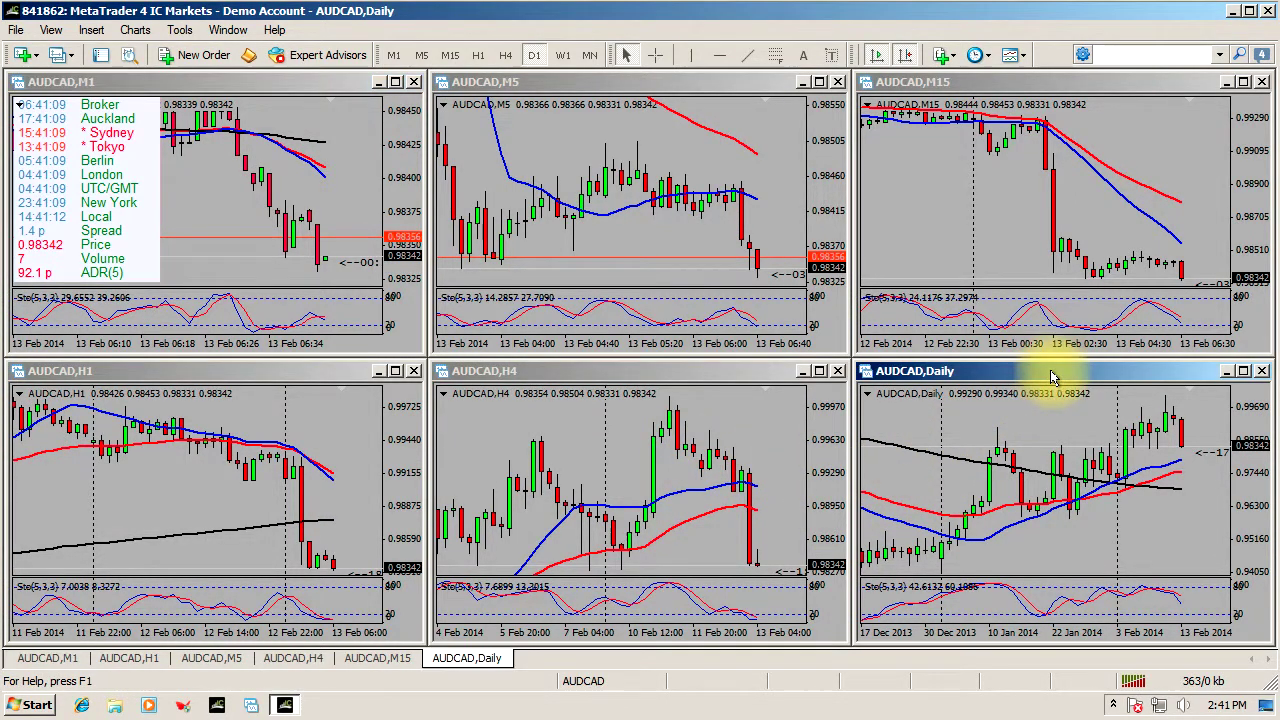
double_click(1048, 372)
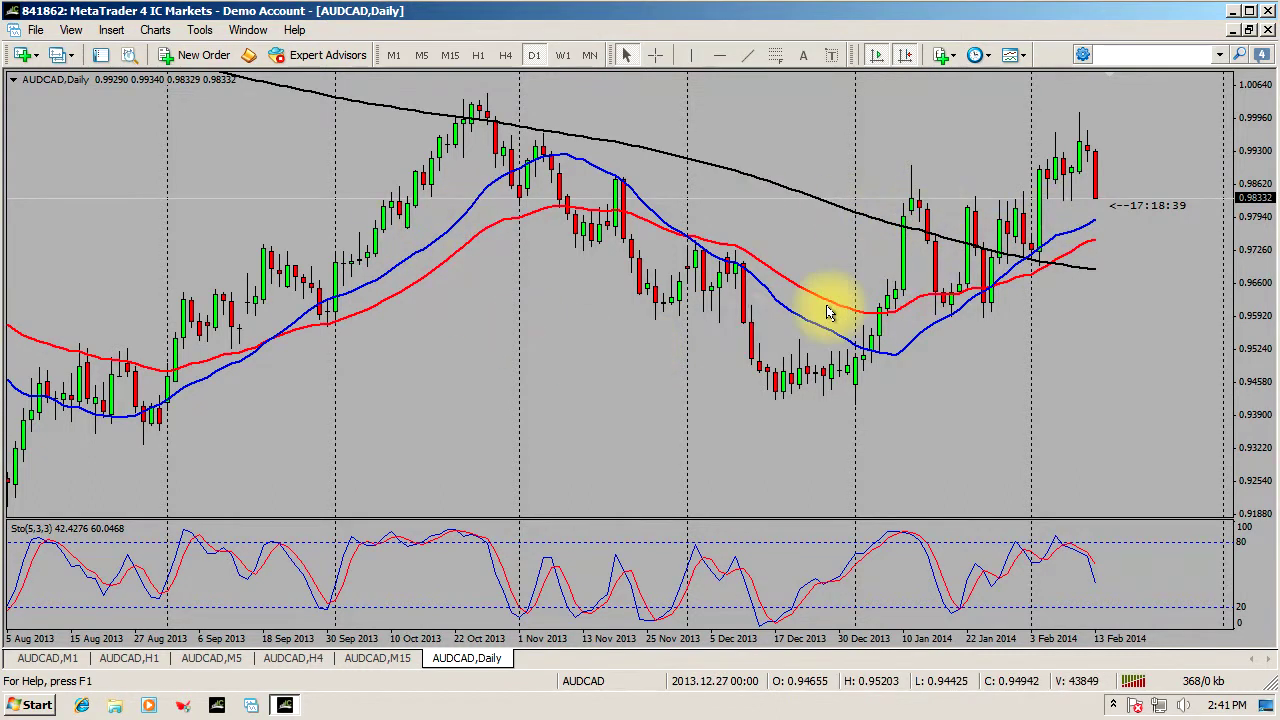
key(alt+r)
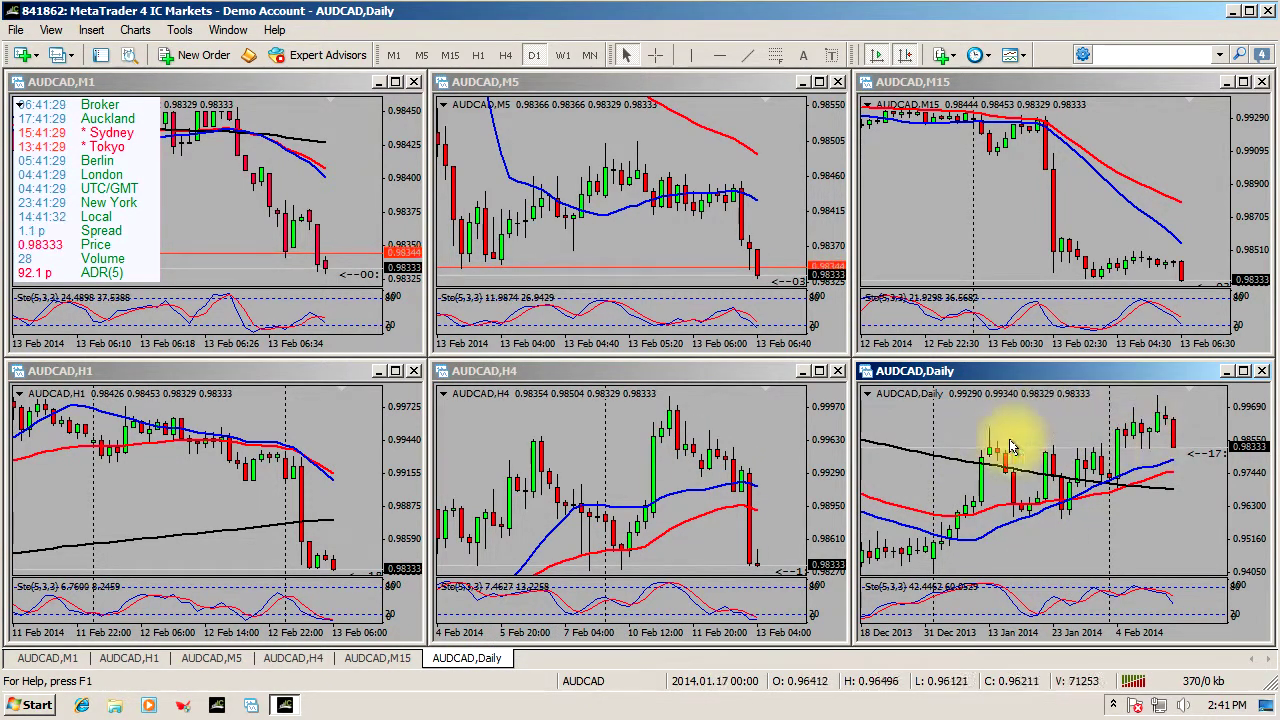
- View the AUDCAD Daily chart in the weekly and monthly timeframes, and return it to daily
click(562, 56)
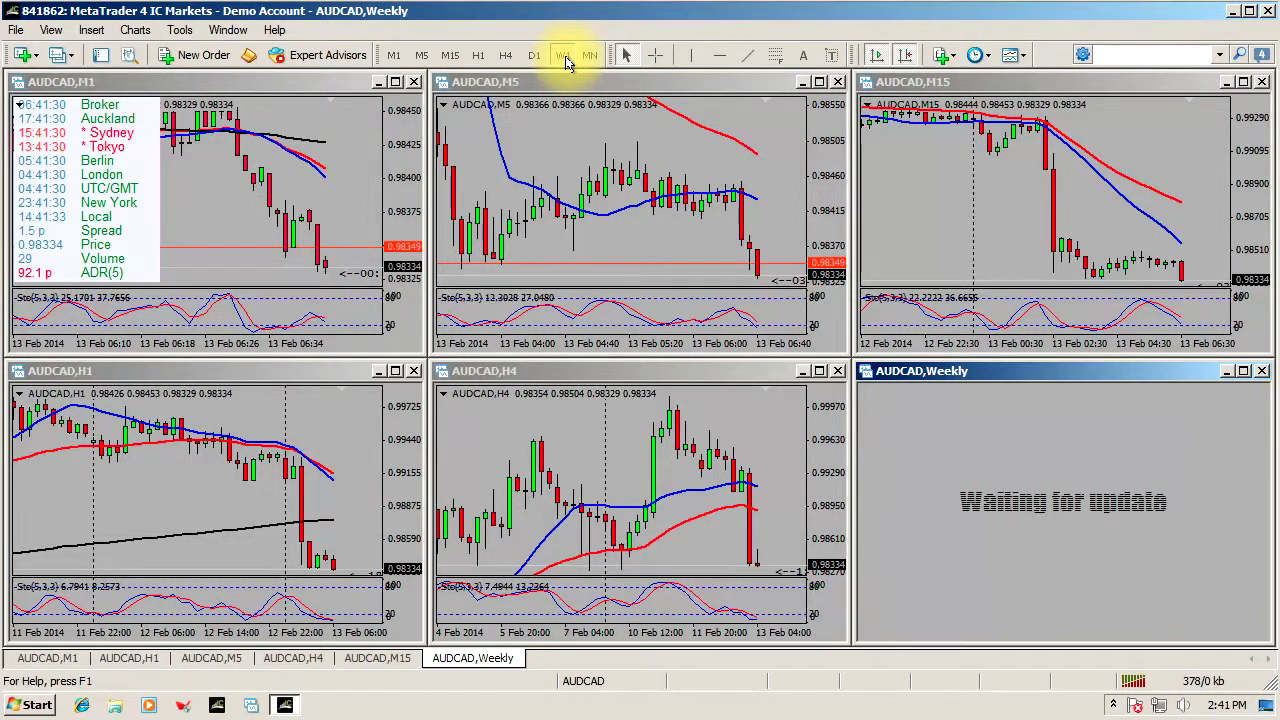
click(588, 55)
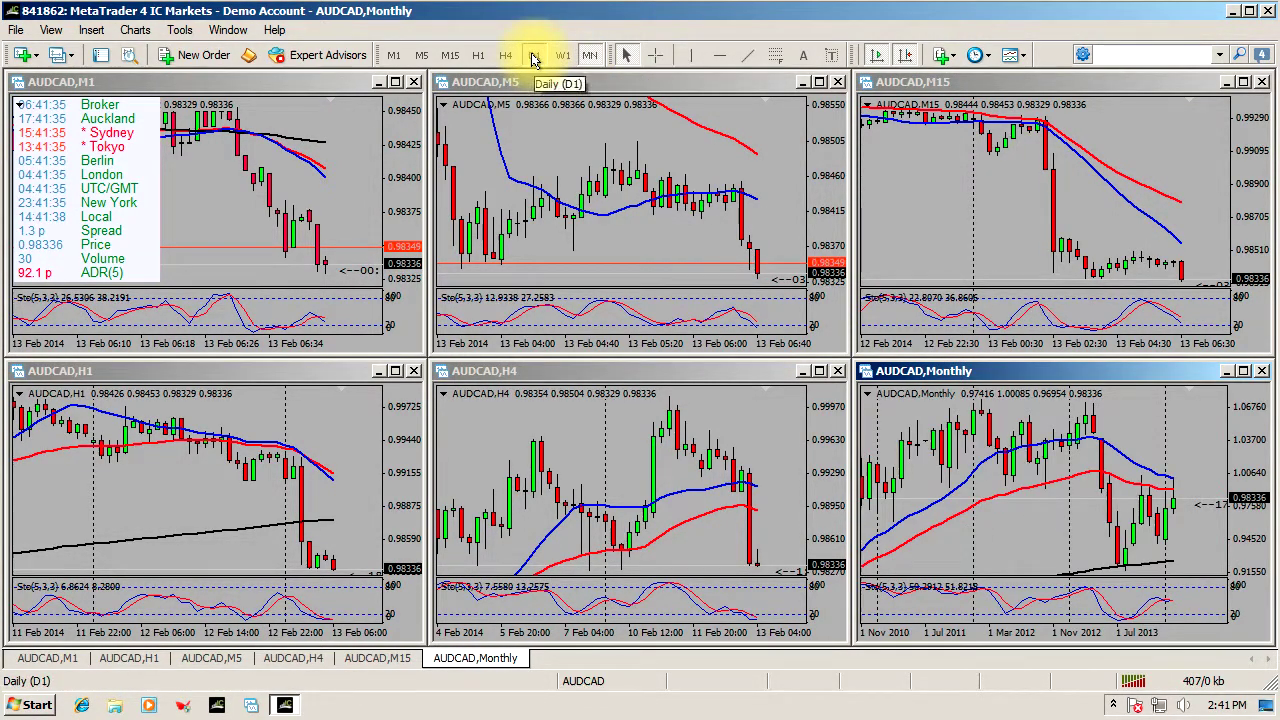
click(534, 57)
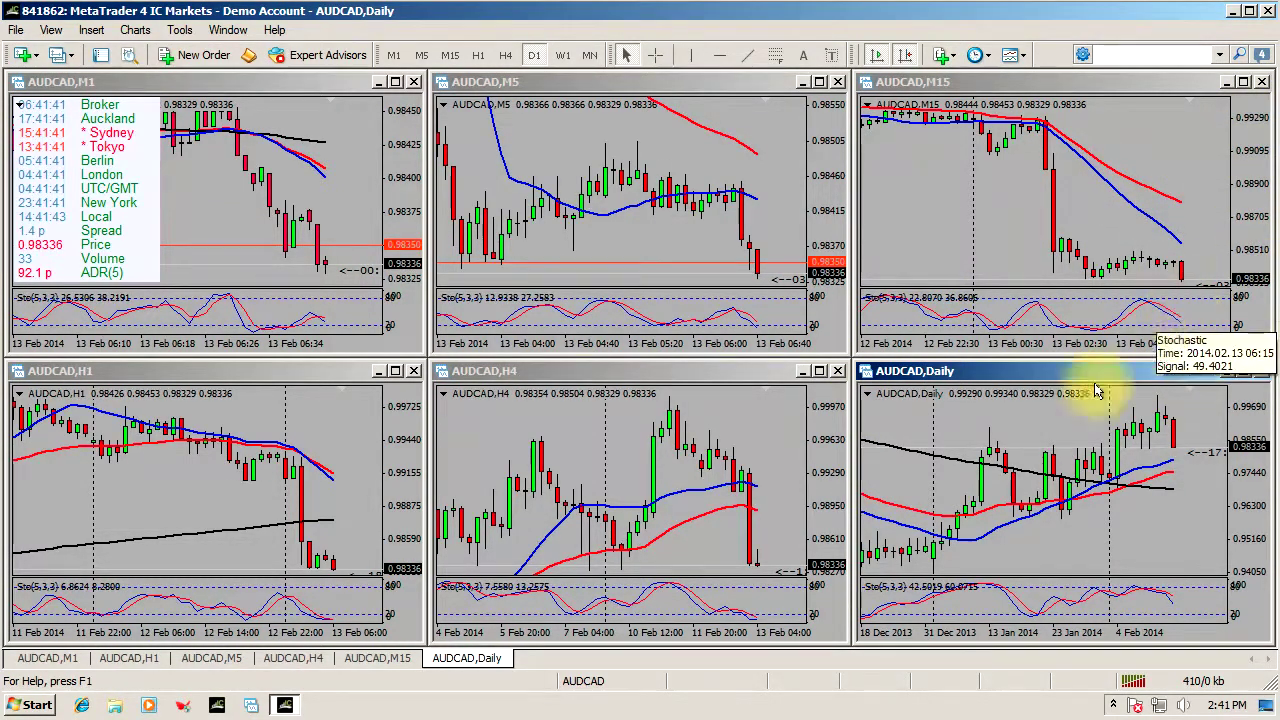
- Load the 01 AUD Pairs profile to view all the AUD charts together
click(591, 688)
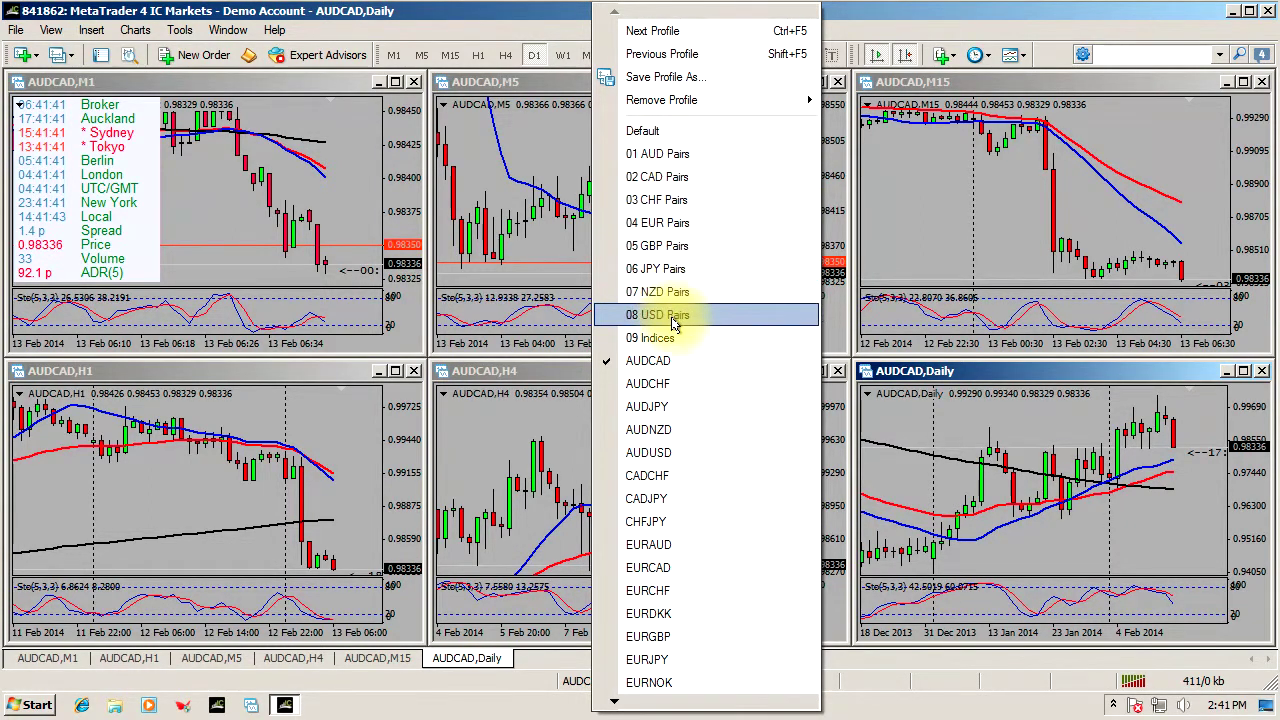
click(714, 164)
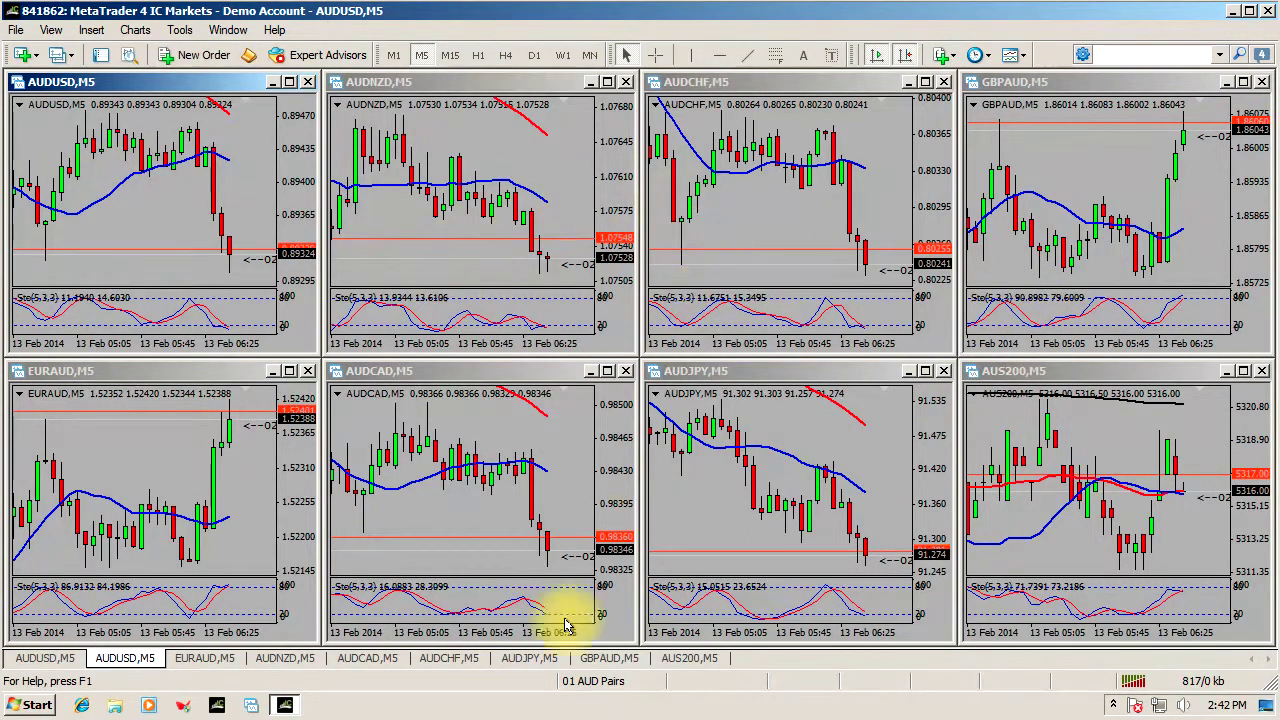
- Load the ZZ 027 USD Pattern Finder profile and view its GBPUSD M5 chart maximized before restoring the tiled layout
click(590, 684)
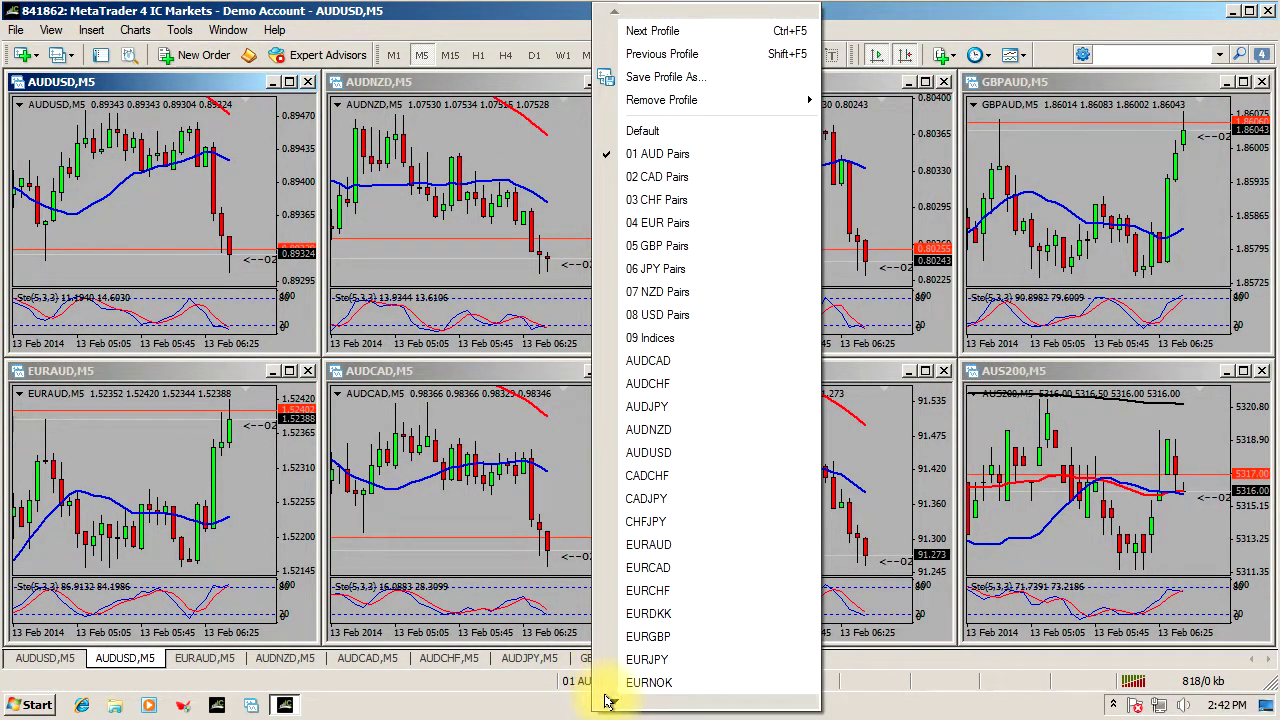
mouse_move(613, 705)
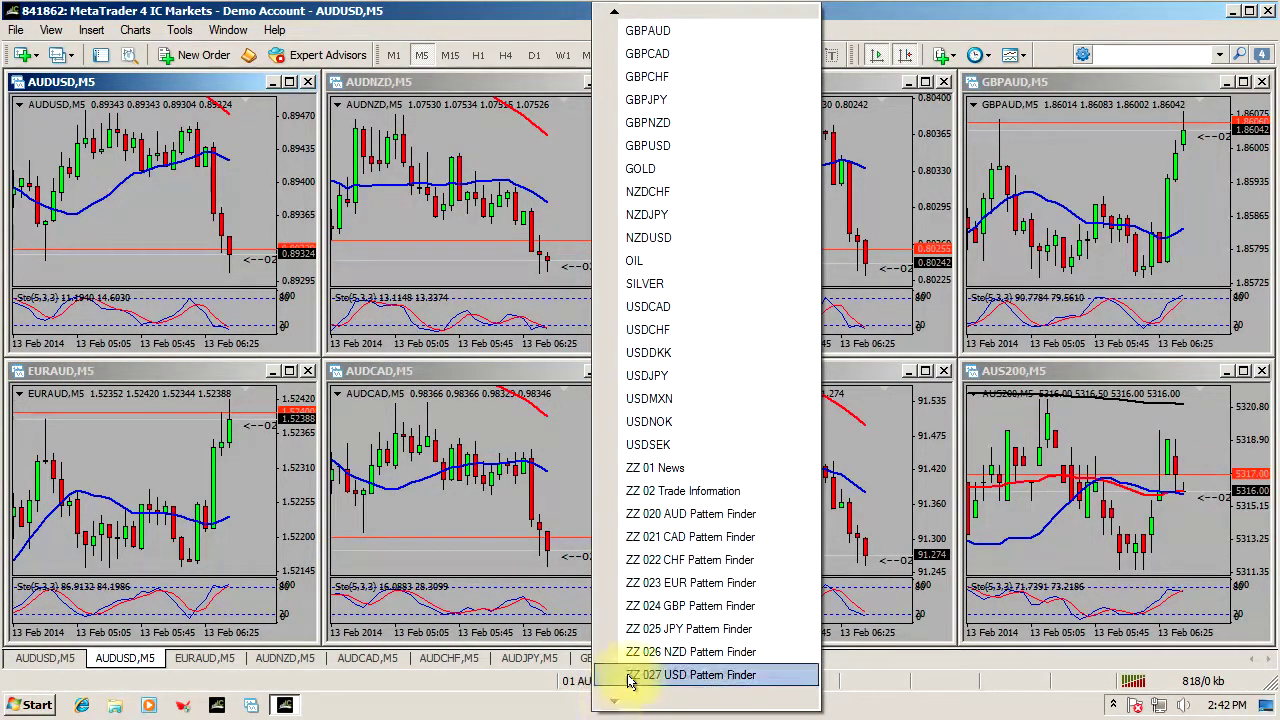
click(716, 676)
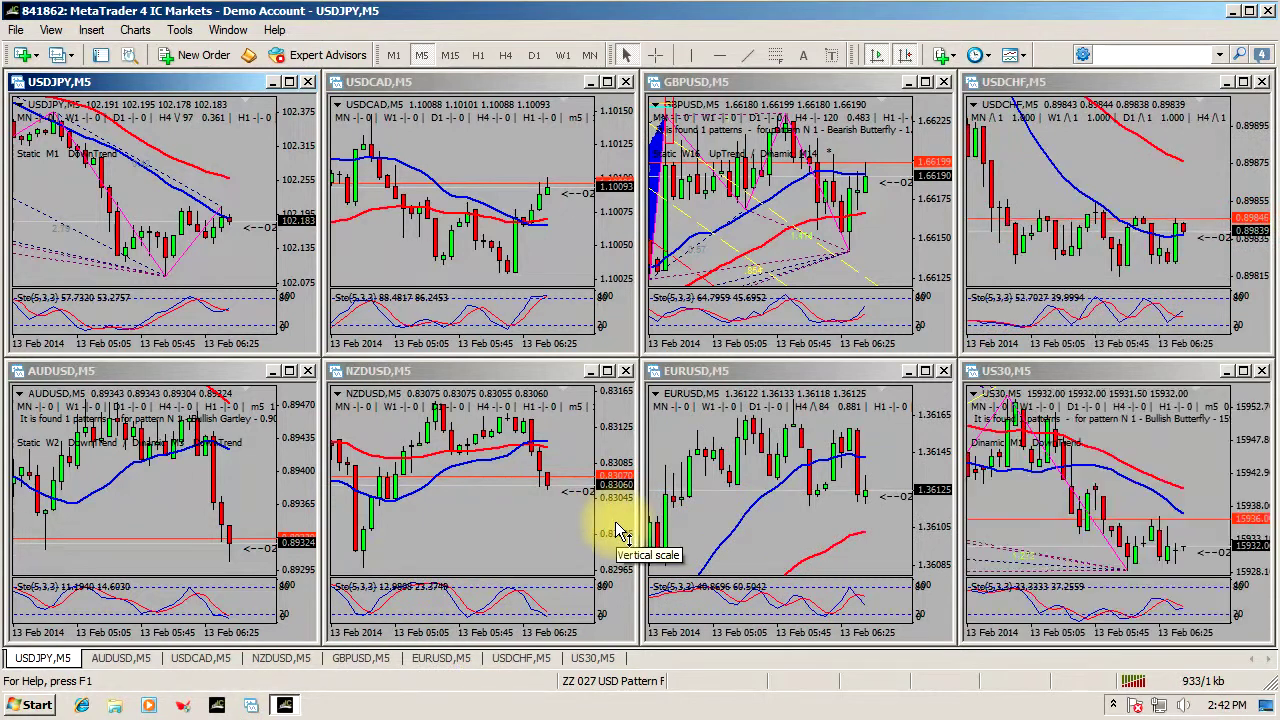
double_click(737, 81)
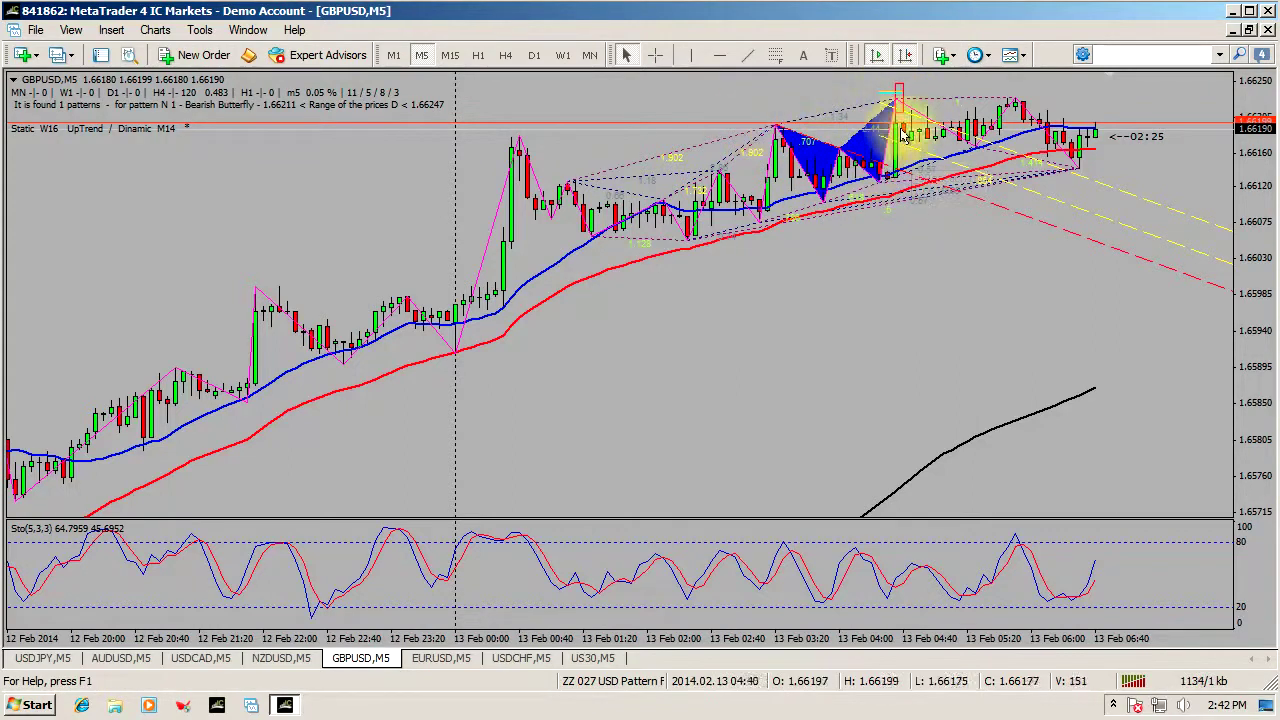
key(alt+r)
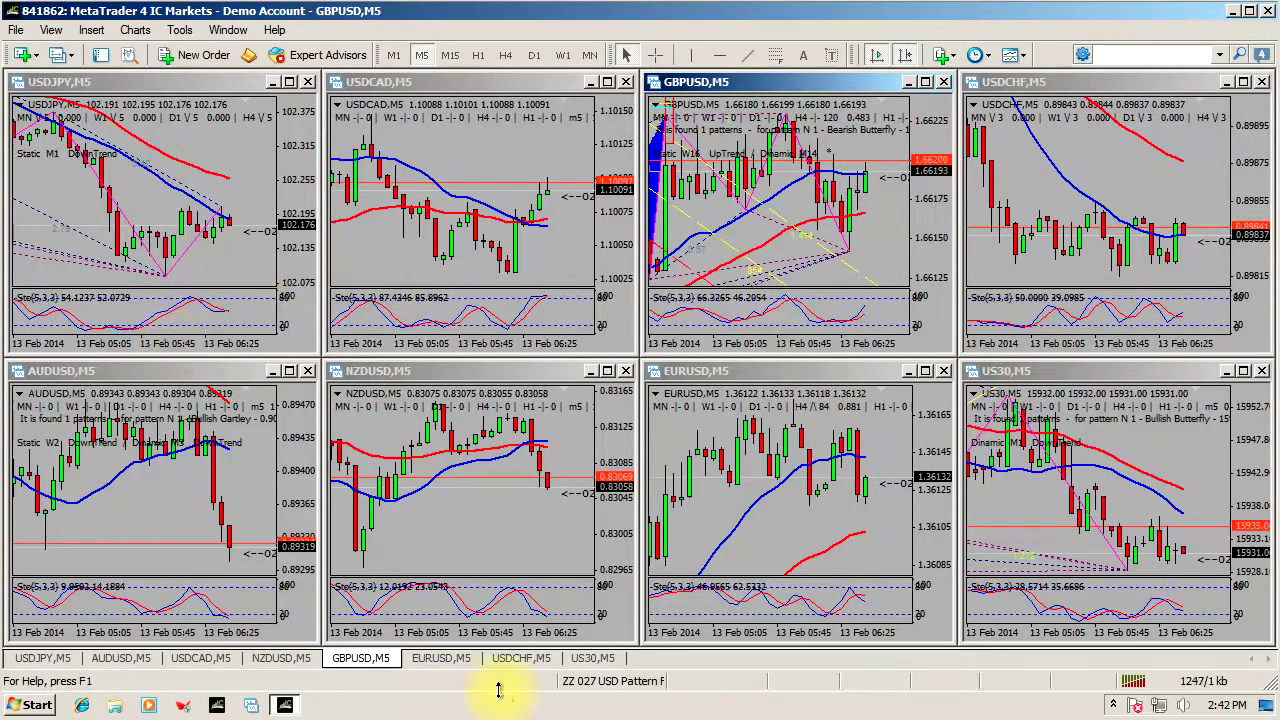
- View the ZZ 01 News profile, followed by the ZZ 02 Trade Information profile
click(604, 680)
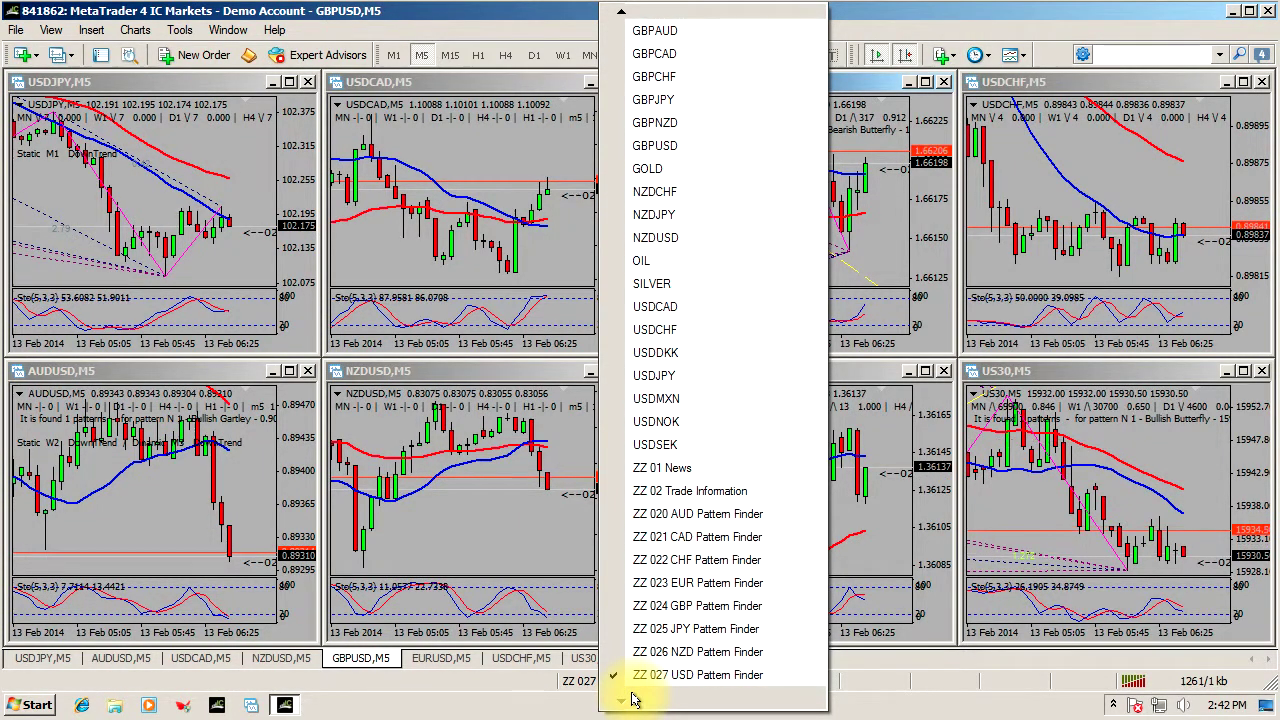
click(686, 472)
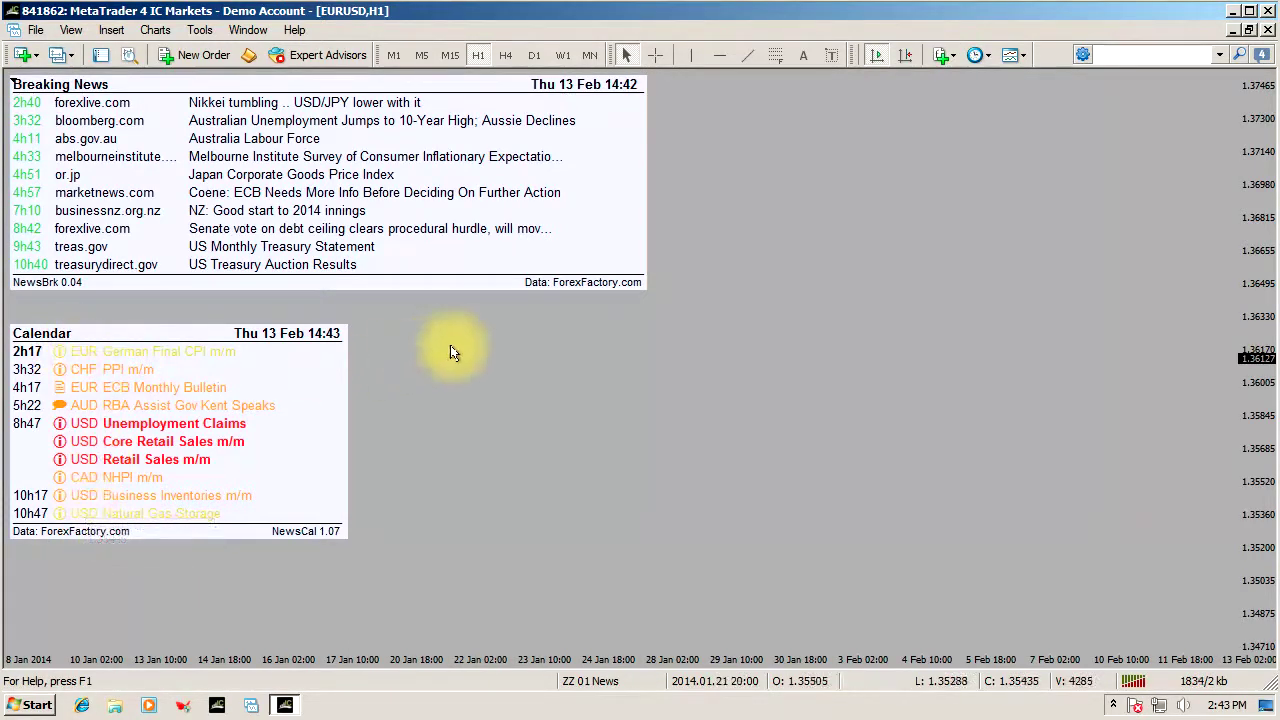
click(600, 690)
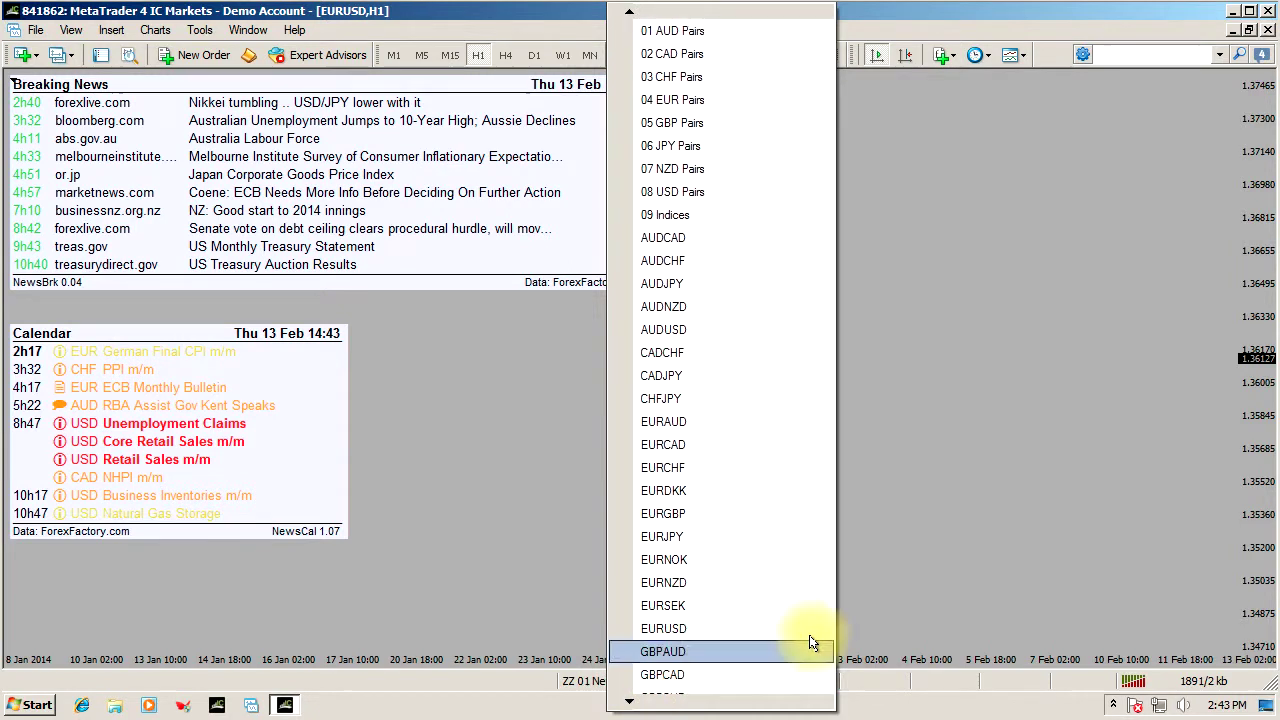
click(988, 505)
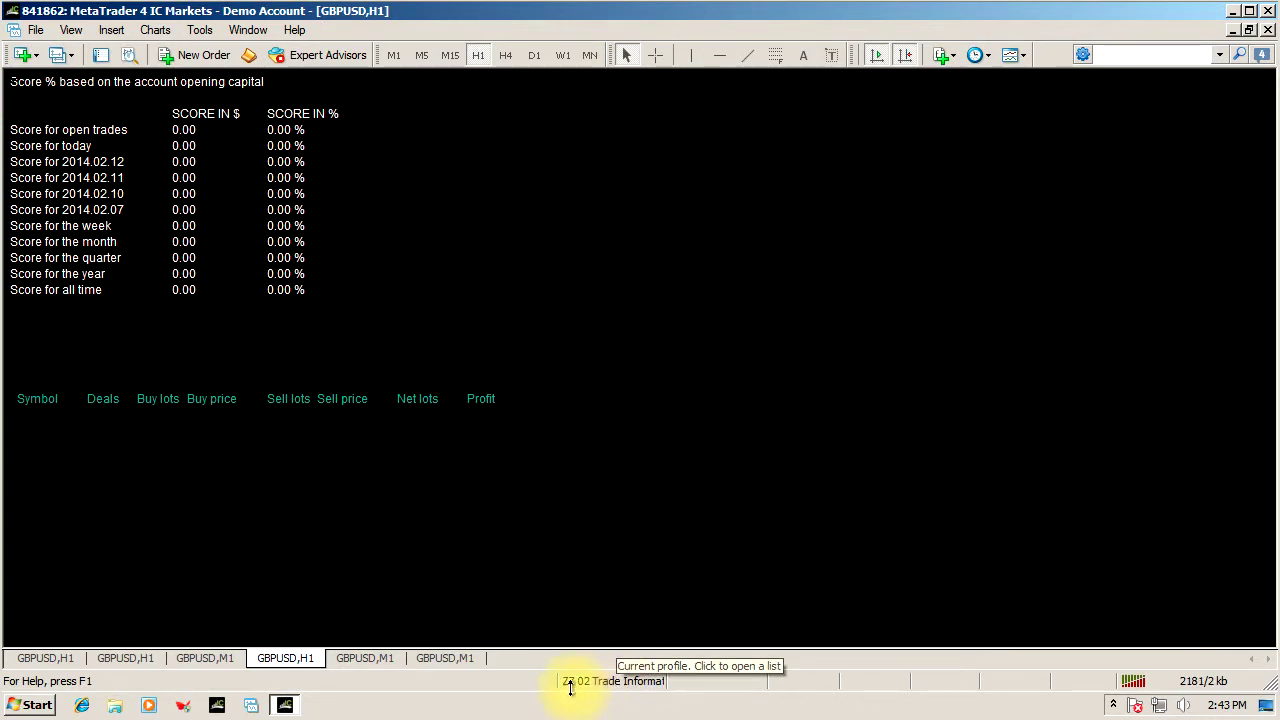
- Load the CADCHF profile and shift its M1 and M5 charts away from the price scale to reveal the full candle countdown
click(603, 686)
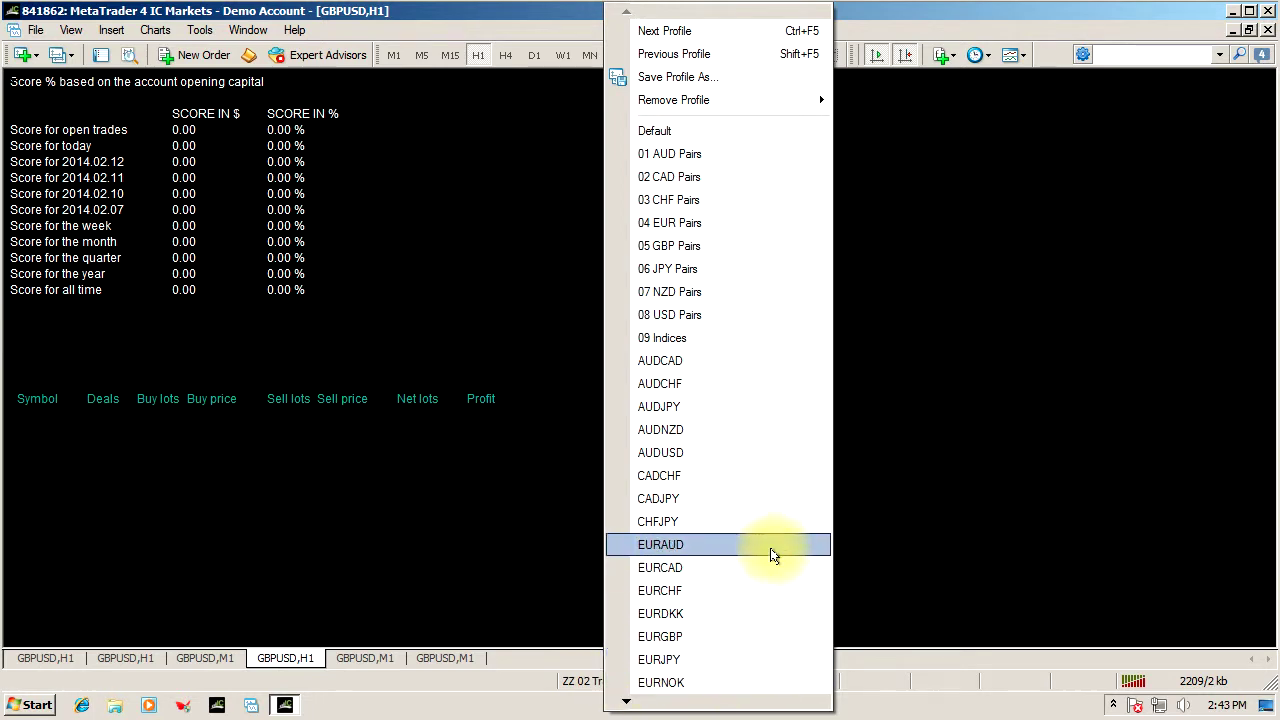
click(703, 370)
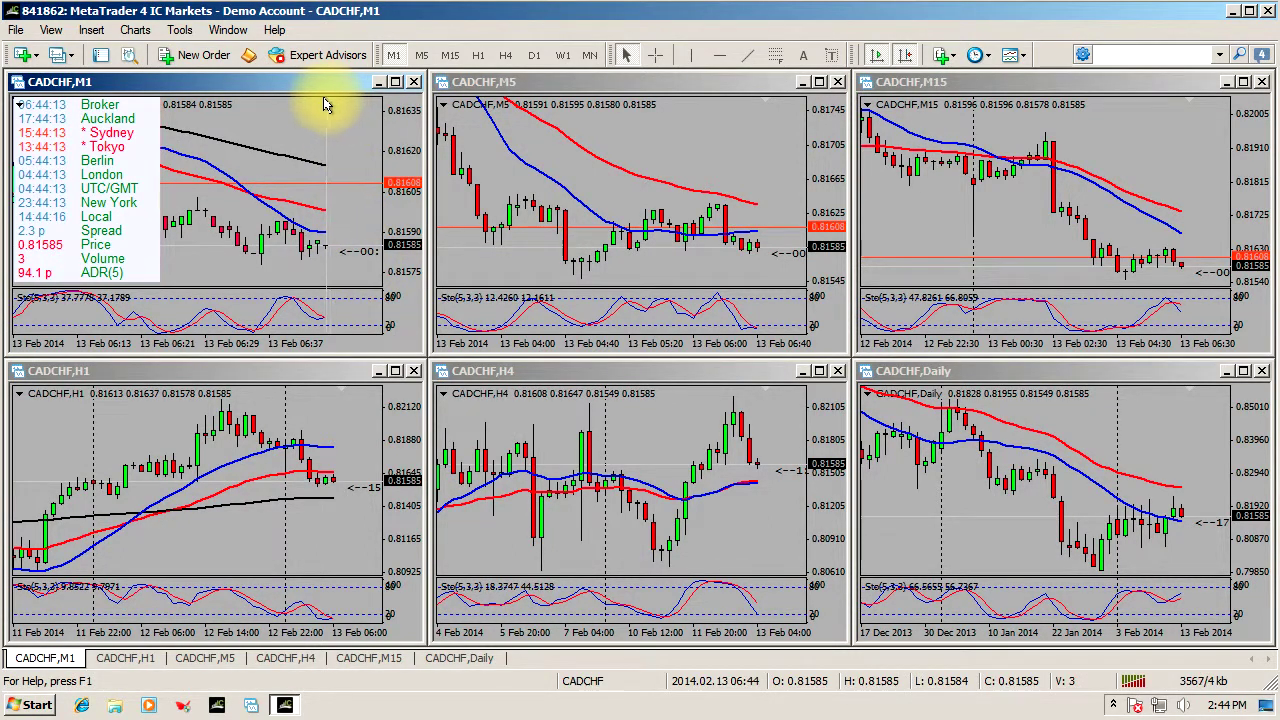
scroll(323, 110, down, 3)
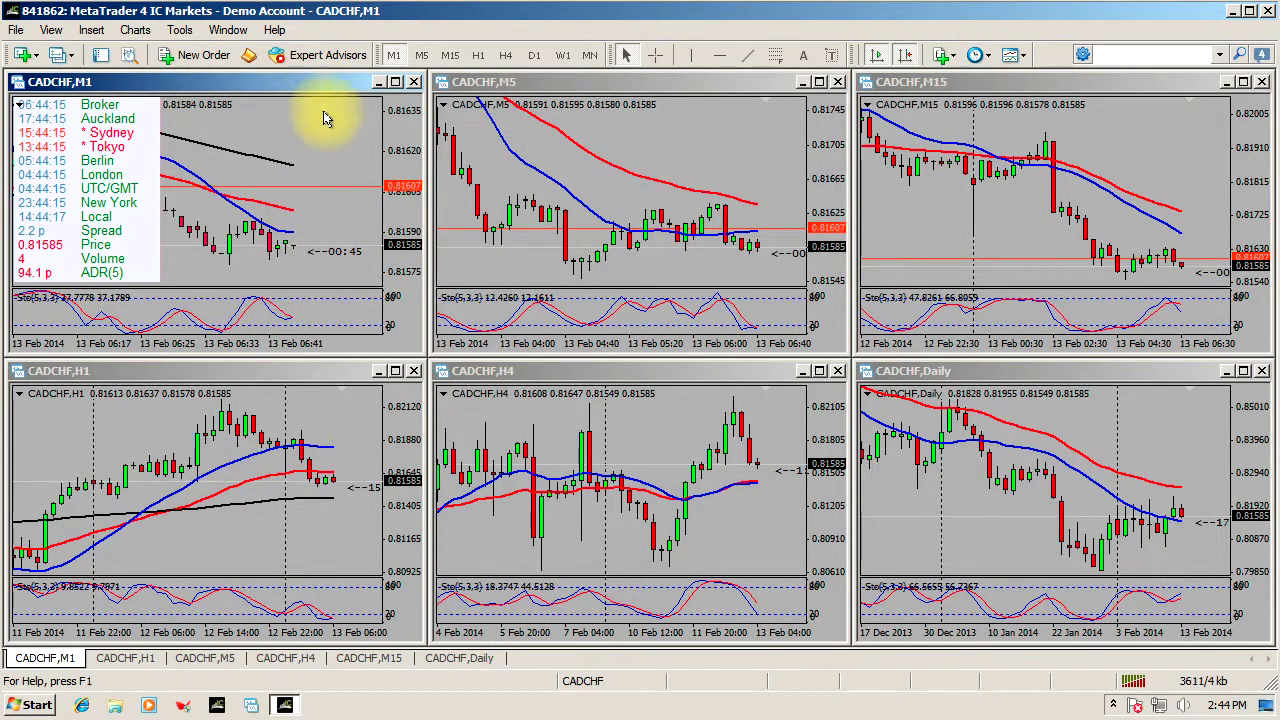
click(755, 105)
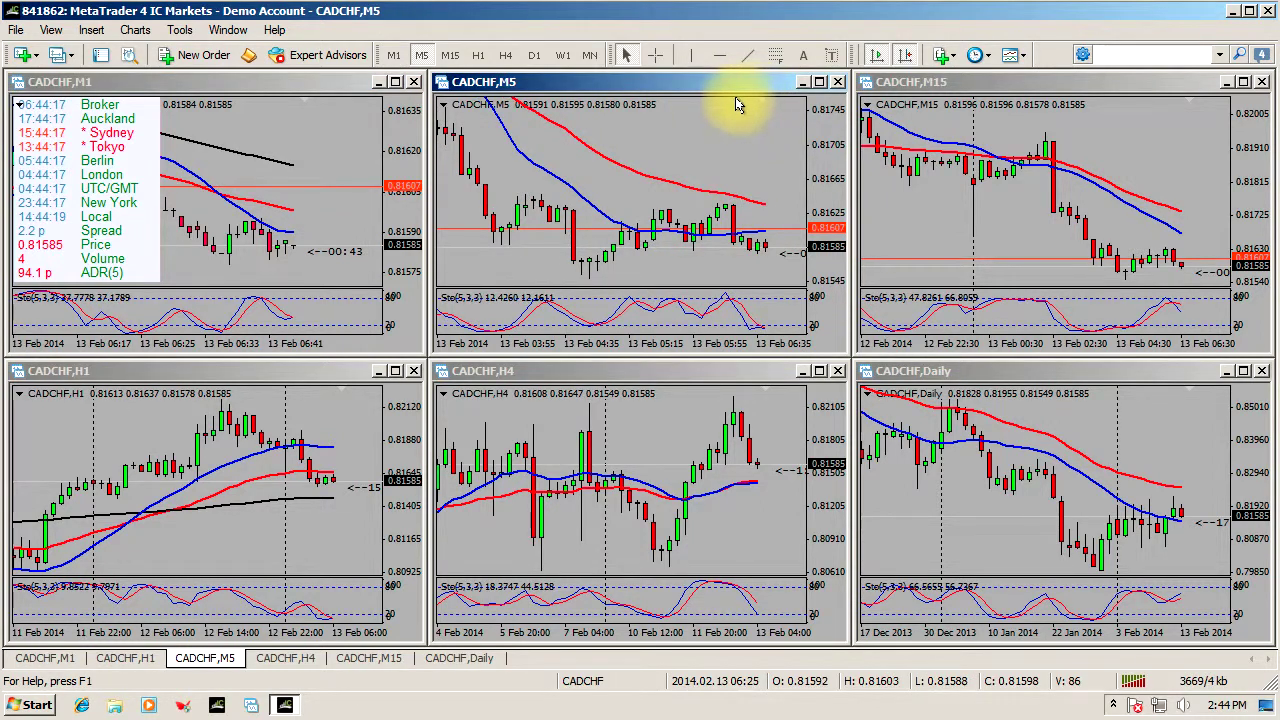
scroll(740, 105, down, 2)
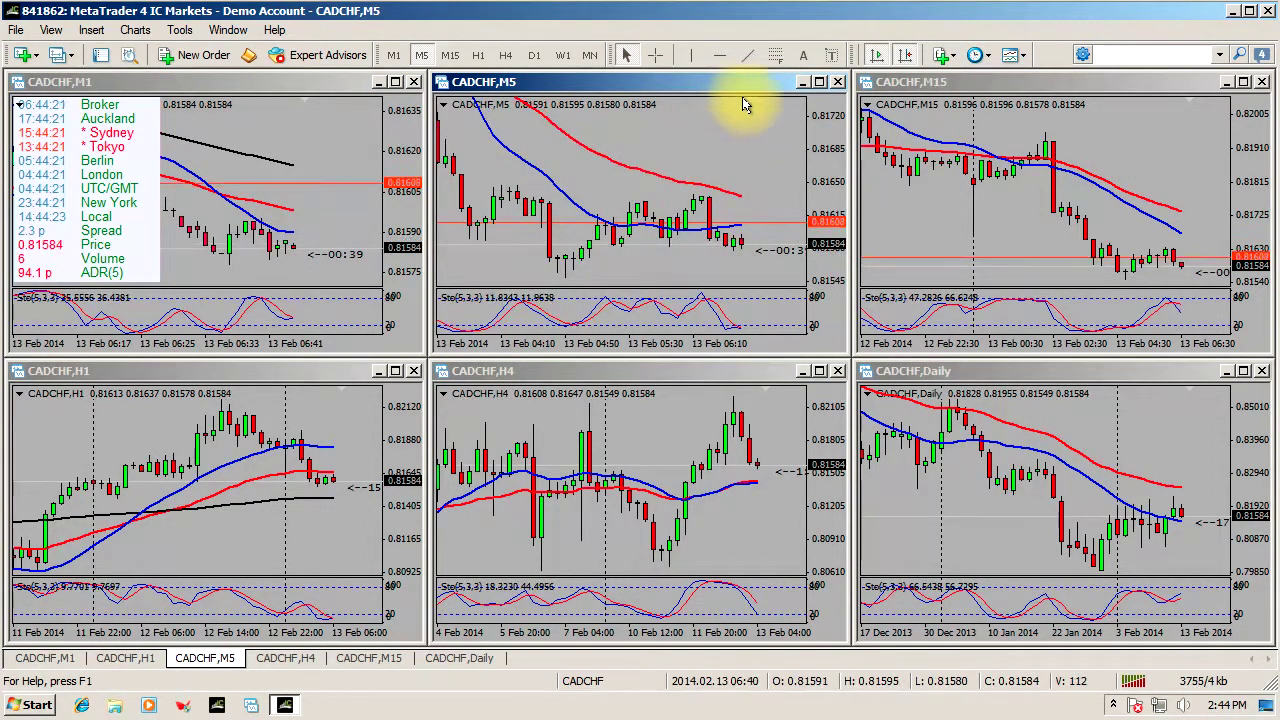
scroll(722, 105, down, 2)
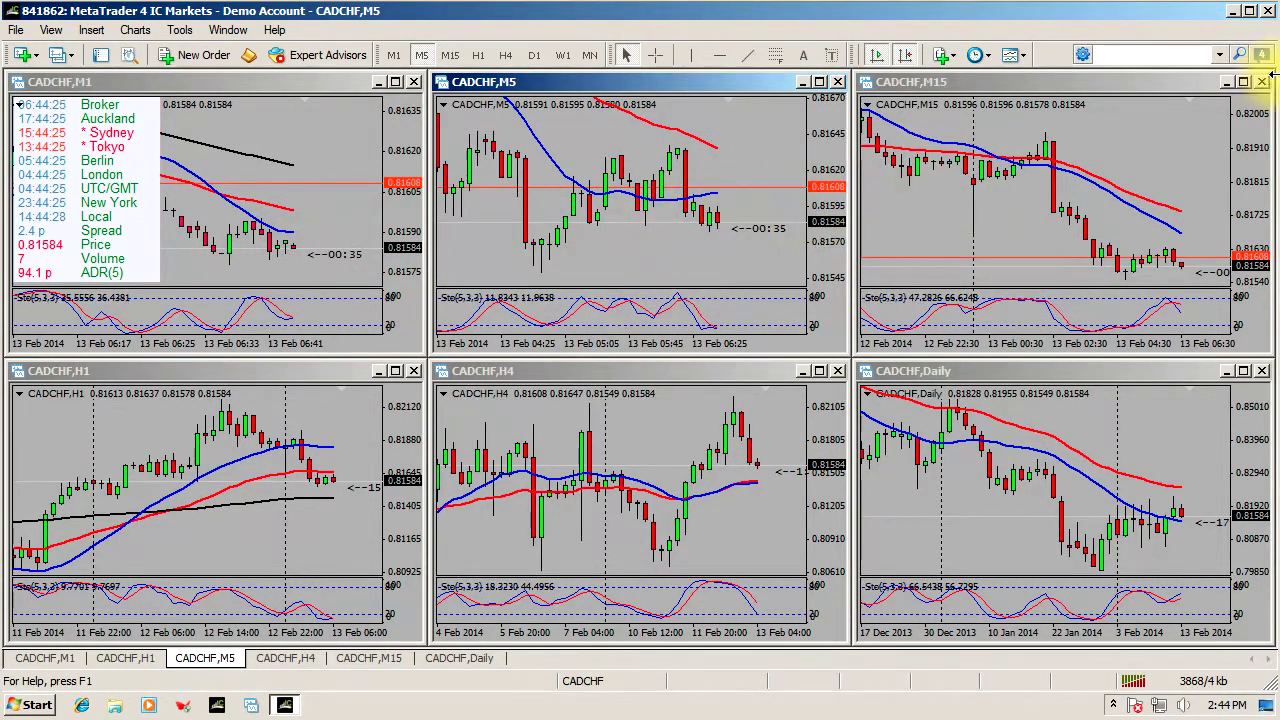
- Shift the CADCHF M15, H4 and H1 charts away from the price scale to reveal their candle countdowns
click(1190, 124)
scroll(1171, 109, down, 2)
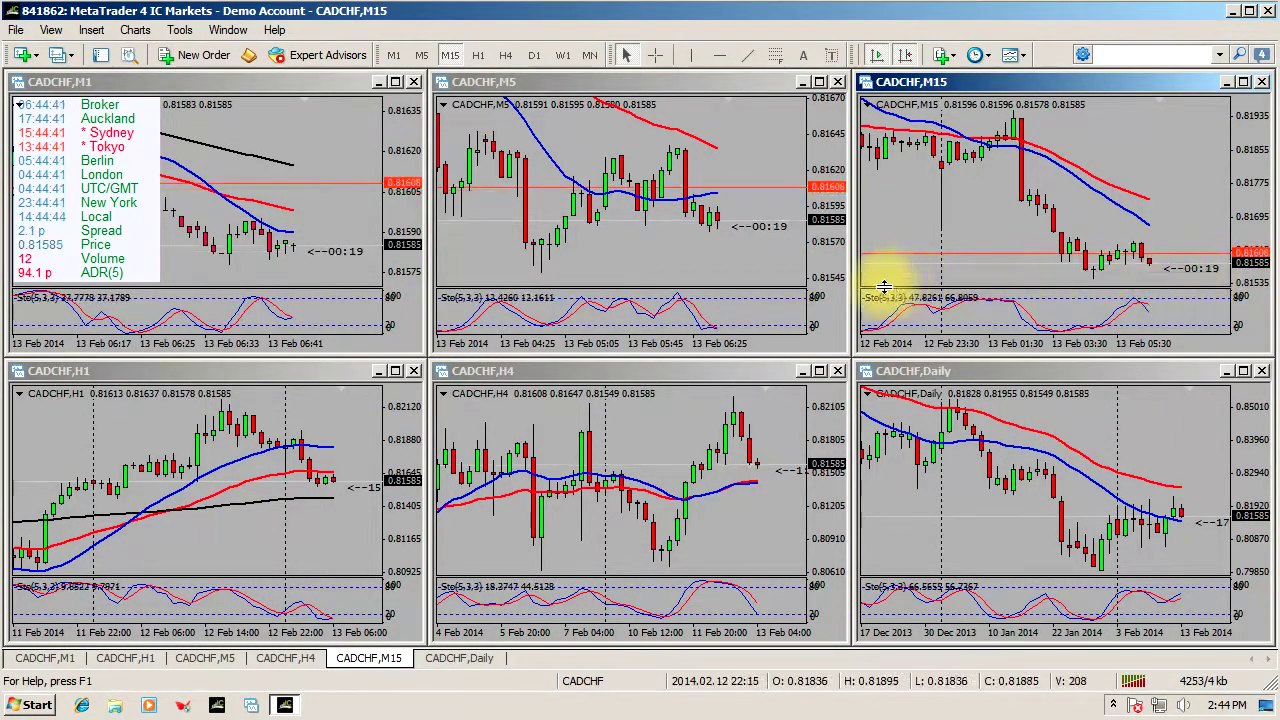
click(762, 393)
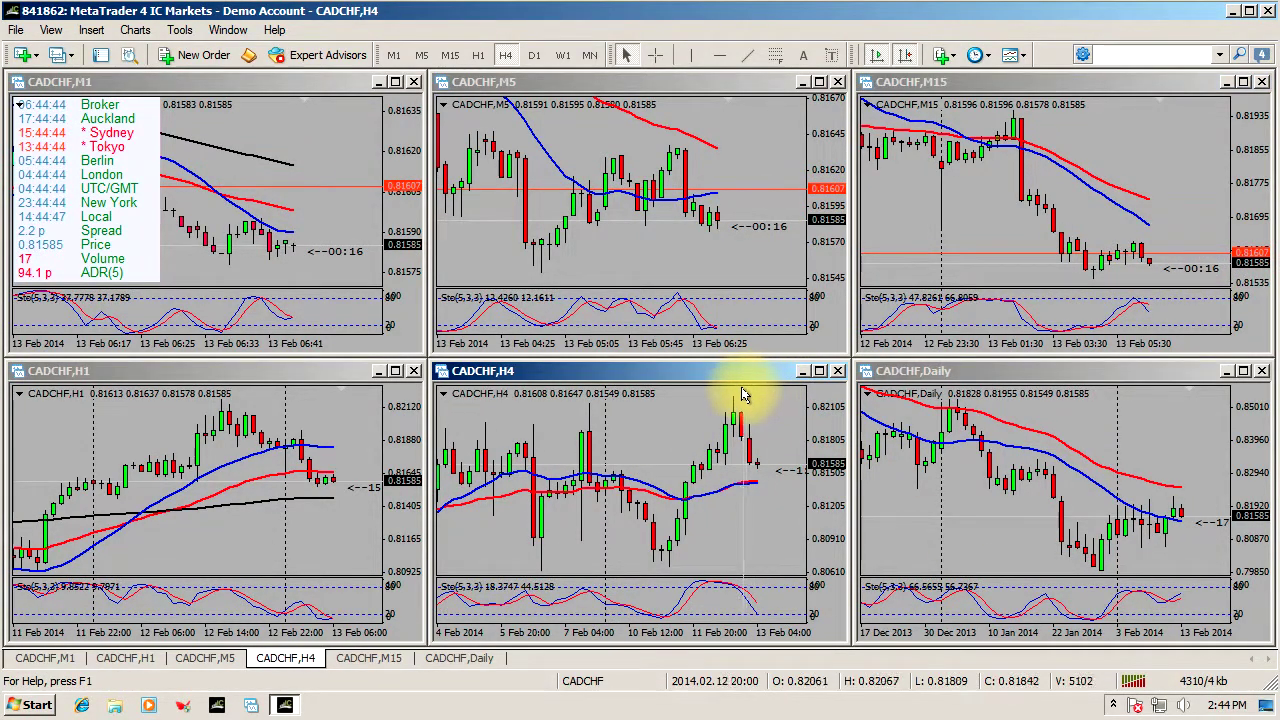
scroll(742, 395, down, 3)
scroll(735, 395, down, 1)
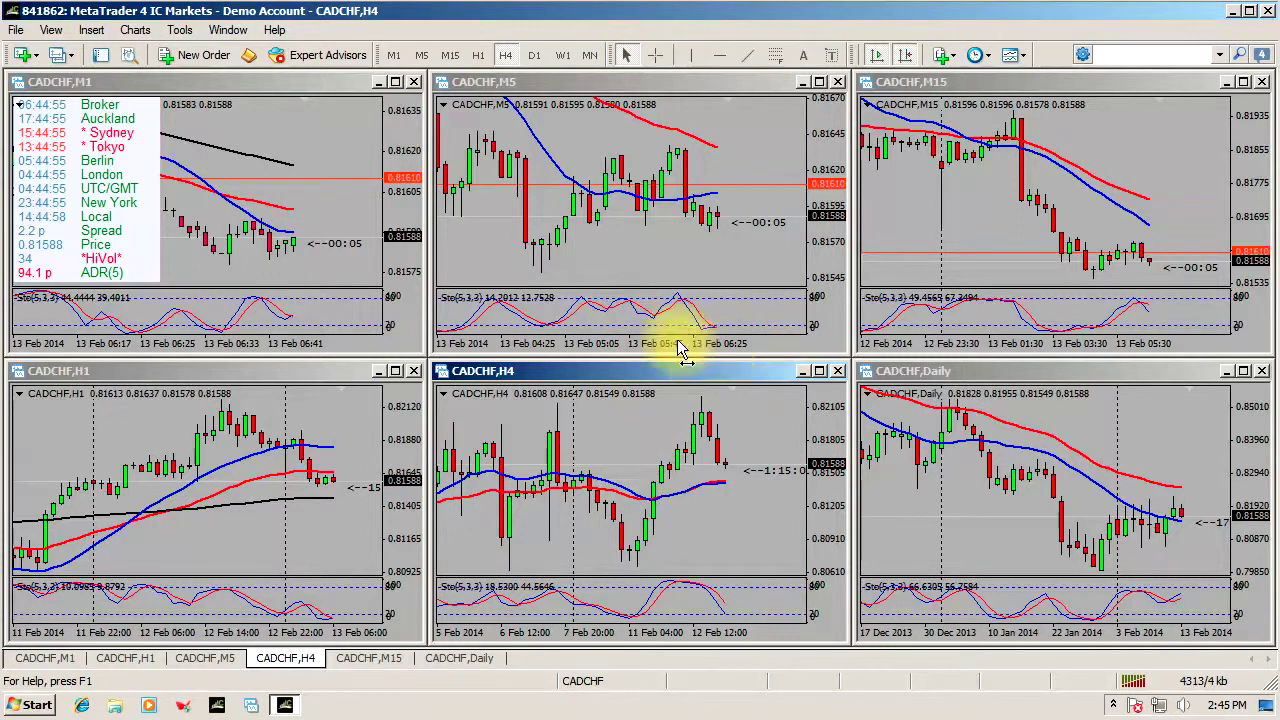
click(337, 397)
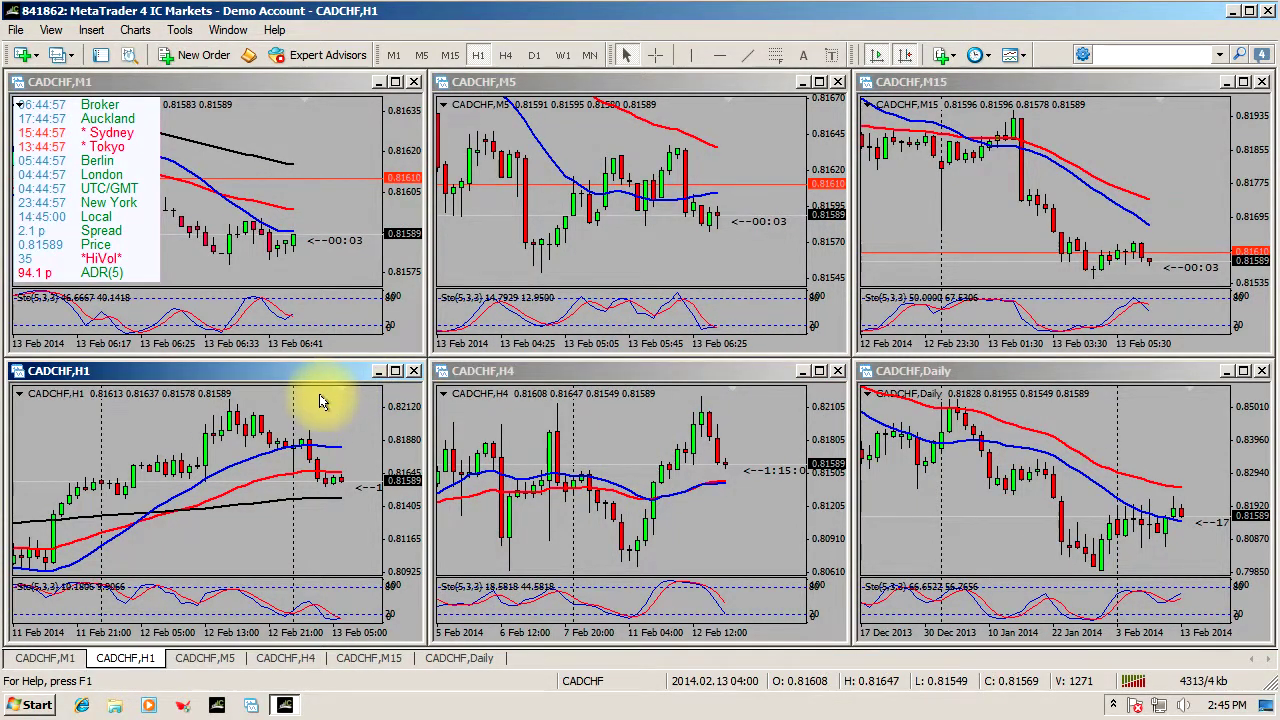
scroll(323, 398, down, 2)
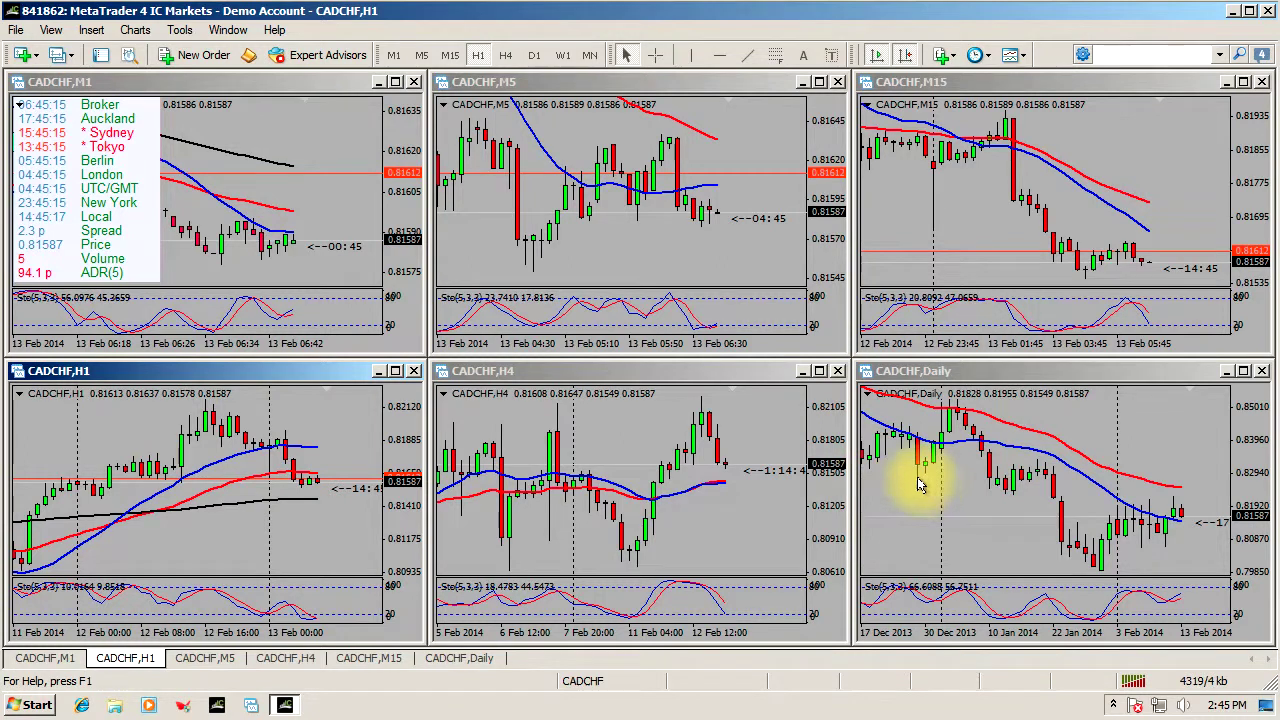
- Maximize the CADCHF H4 chart and draw a Fibonacci retracement from the recent swing low, about 0.8067, to the high, about 0.8219
double_click(648, 378)
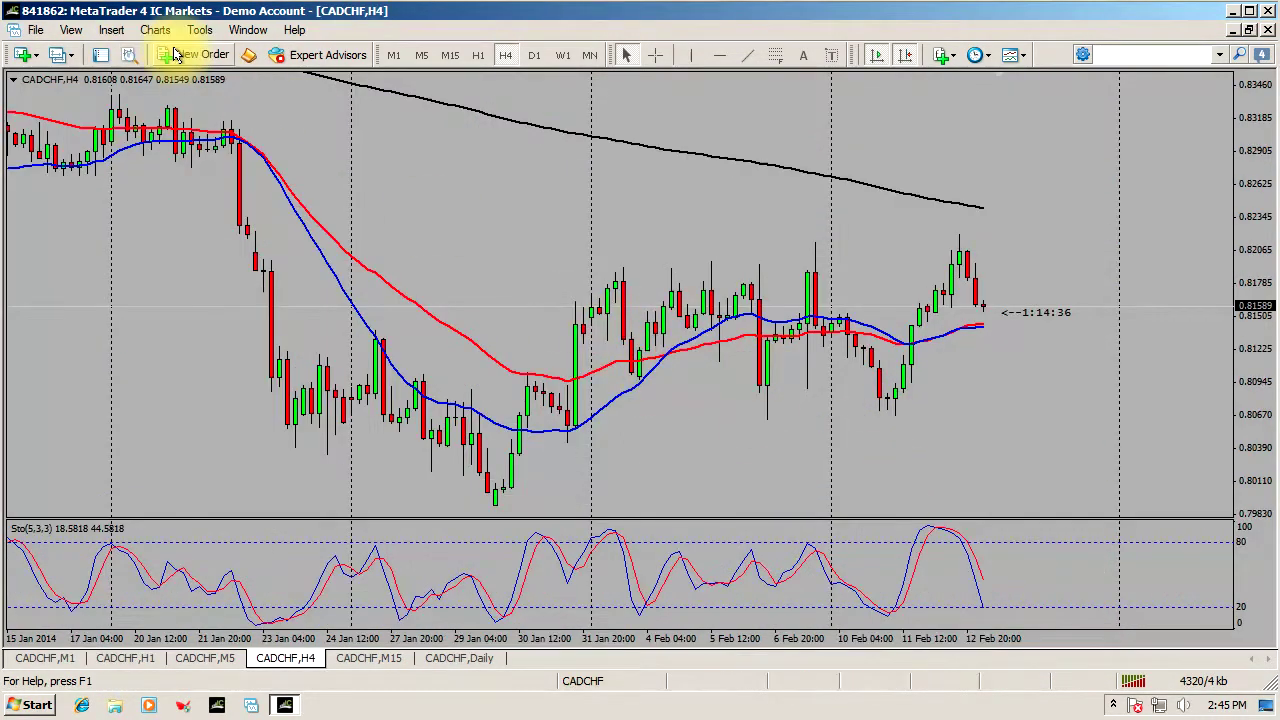
click(770, 56)
drag(900, 420, 965, 251)
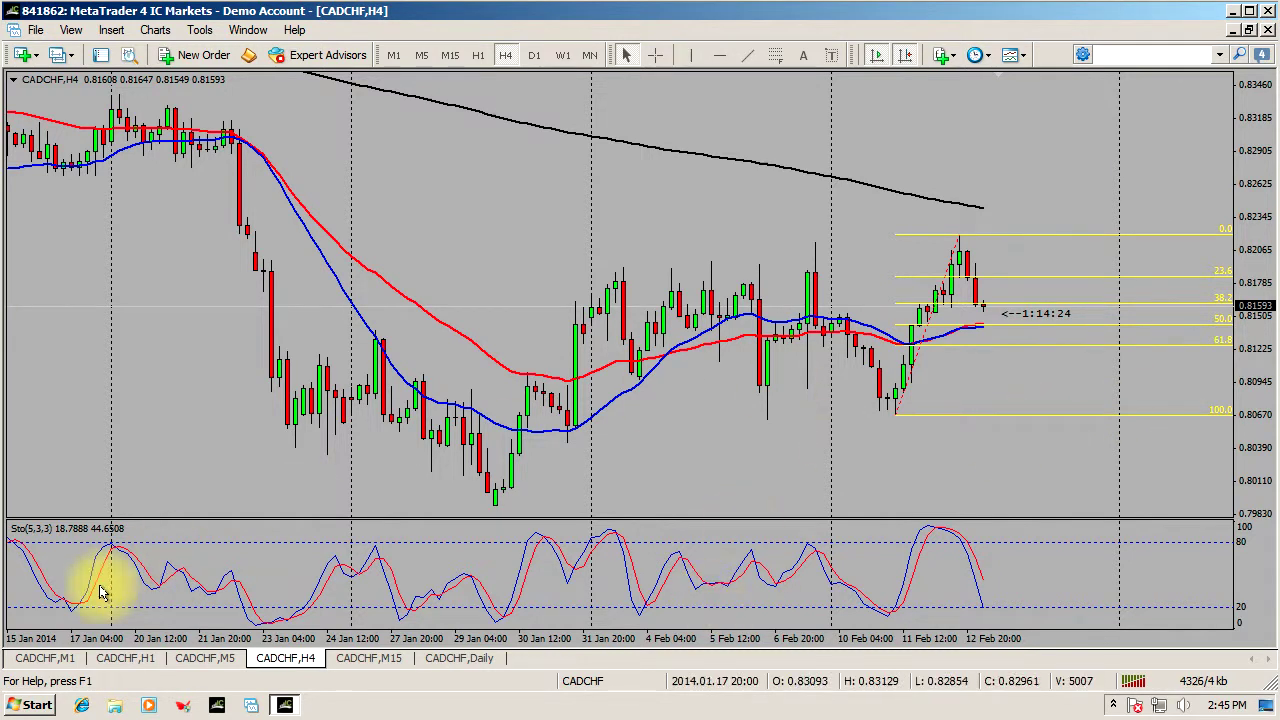
- Switch to Internet Explorer and open the author's personal home page, which hosts the Forex Trading section
click(82, 705)
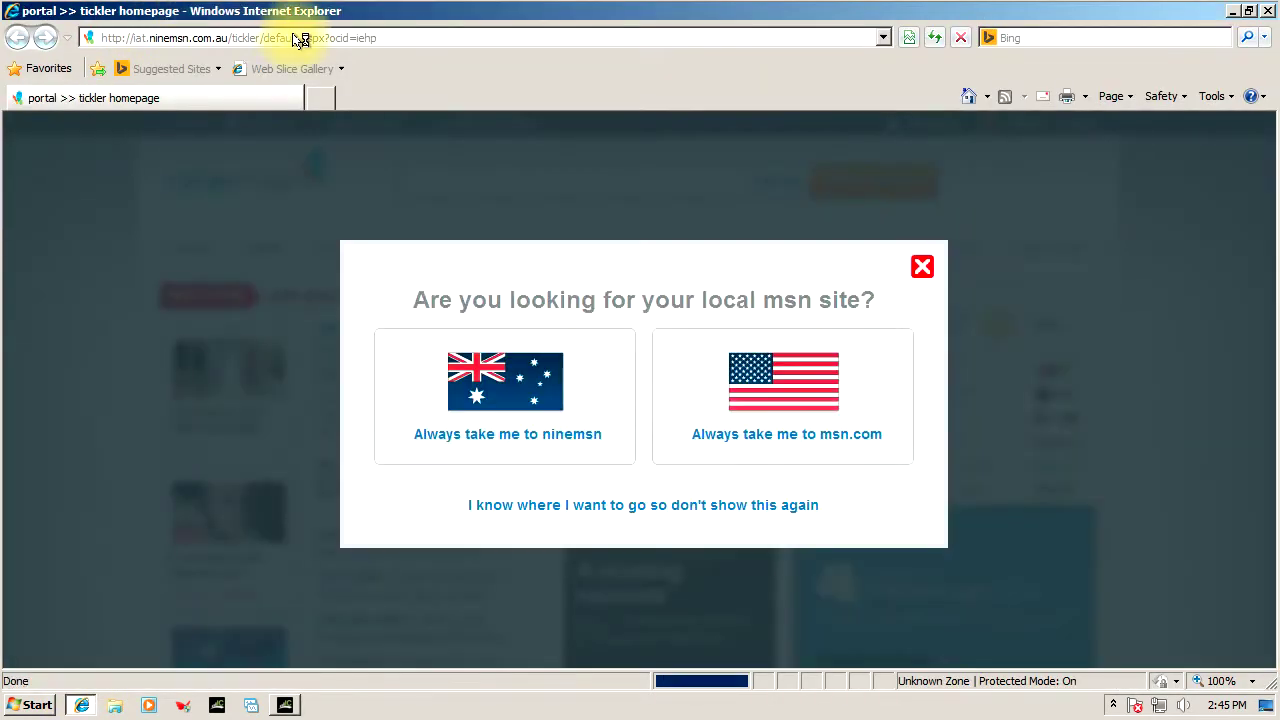
click(379, 43)
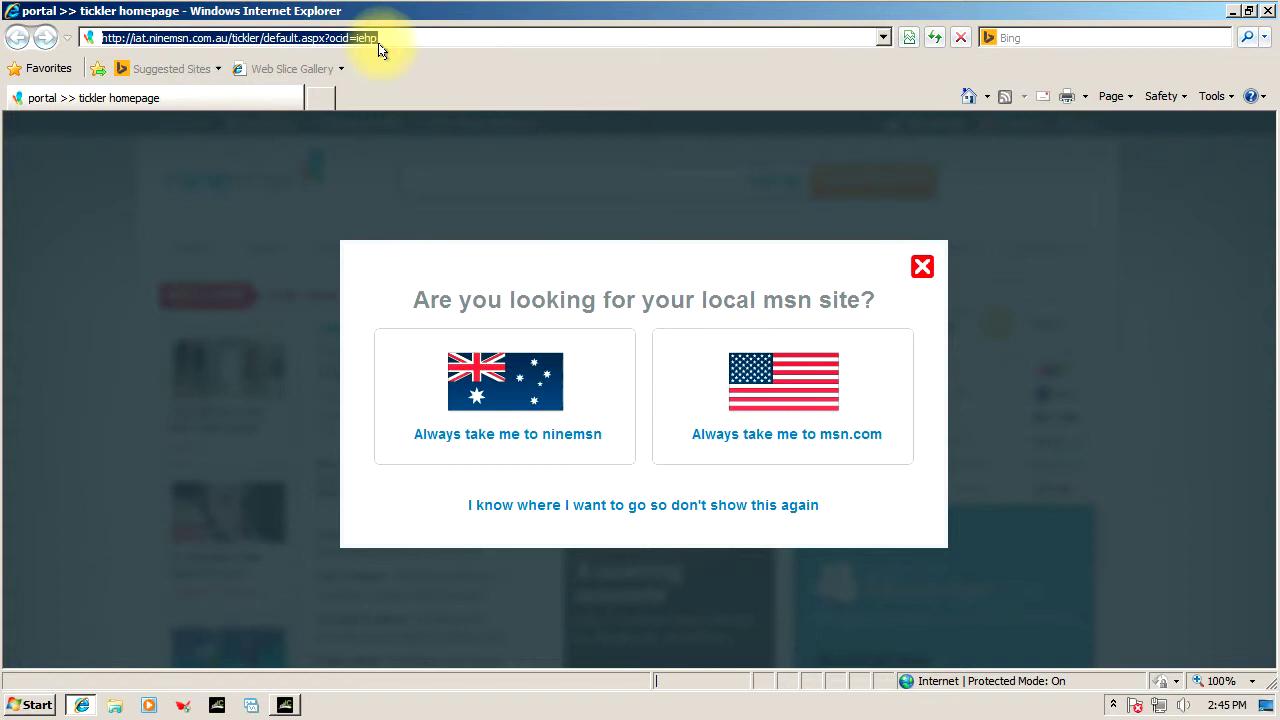
text(antho)
key(Down)
key(Down)
key(Return)
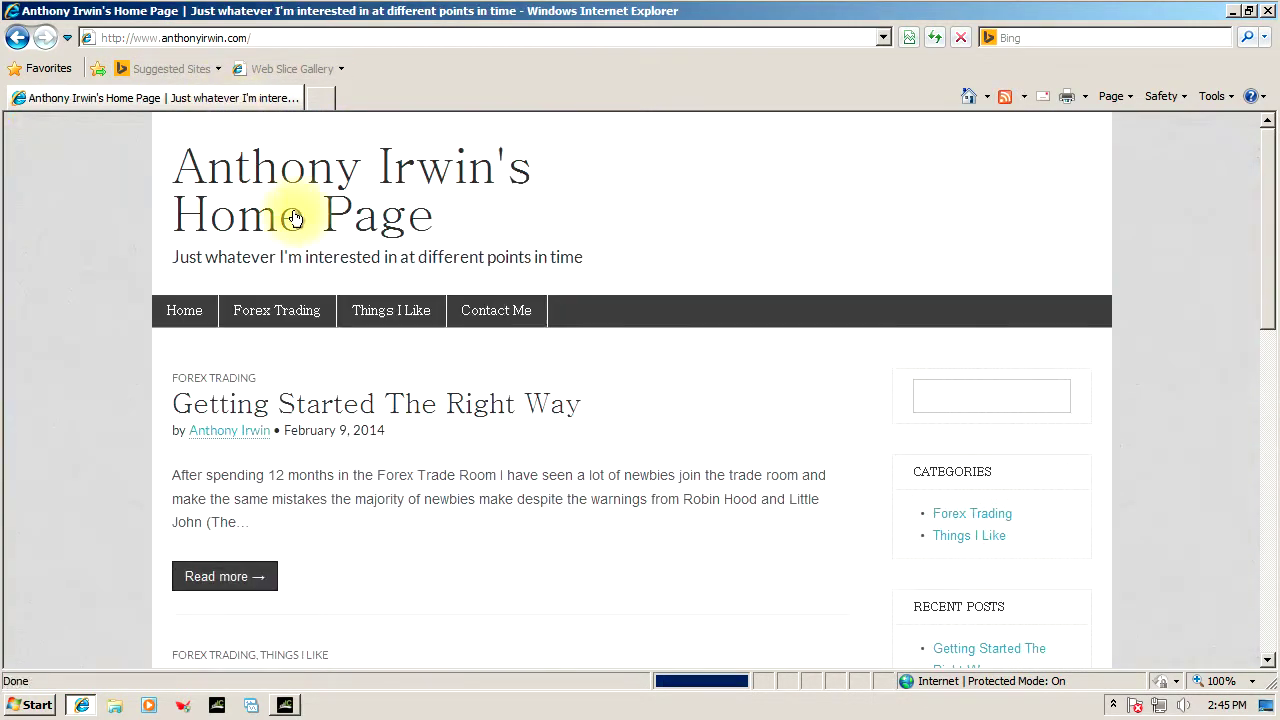
- Open the post on setting up MetaTrader 4 for use with ForexTradeRoom.net and find its Fib Retracement Levels list
scroll(337, 490, down, 2)
scroll(337, 490, down, 8)
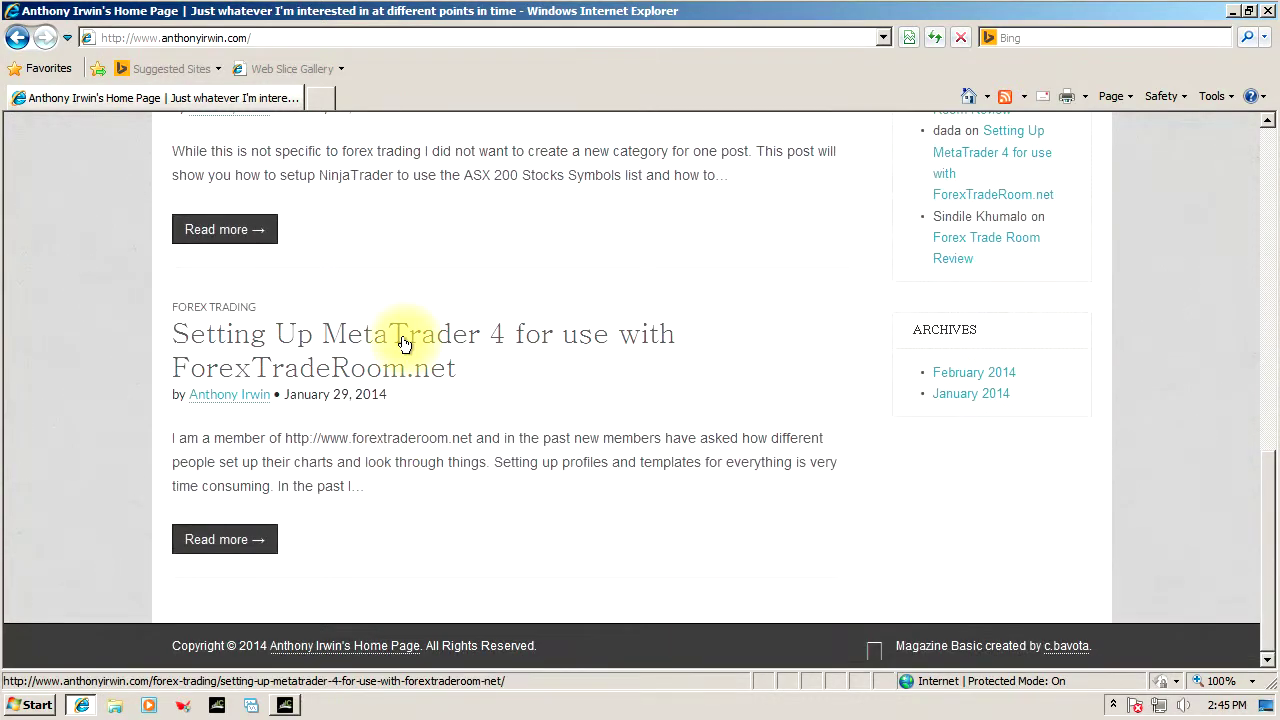
click(413, 345)
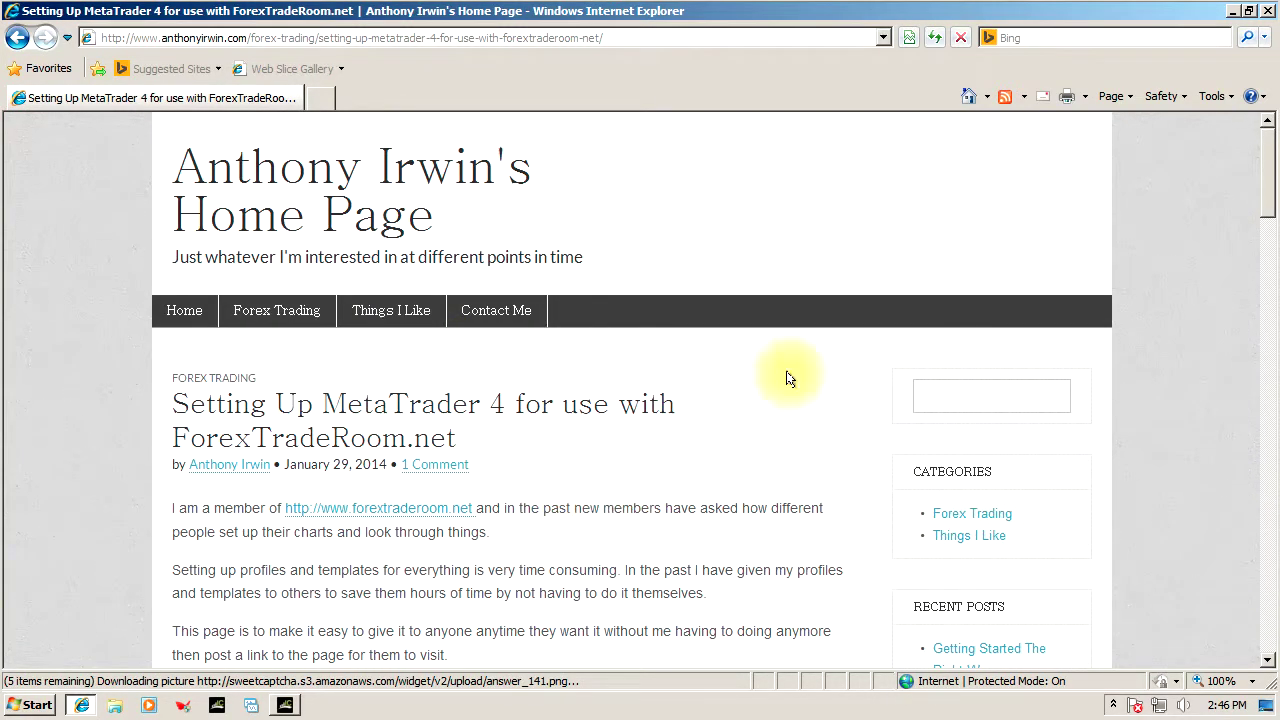
drag(1264, 145, 1257, 358)
scroll(1263, 230, up, 1)
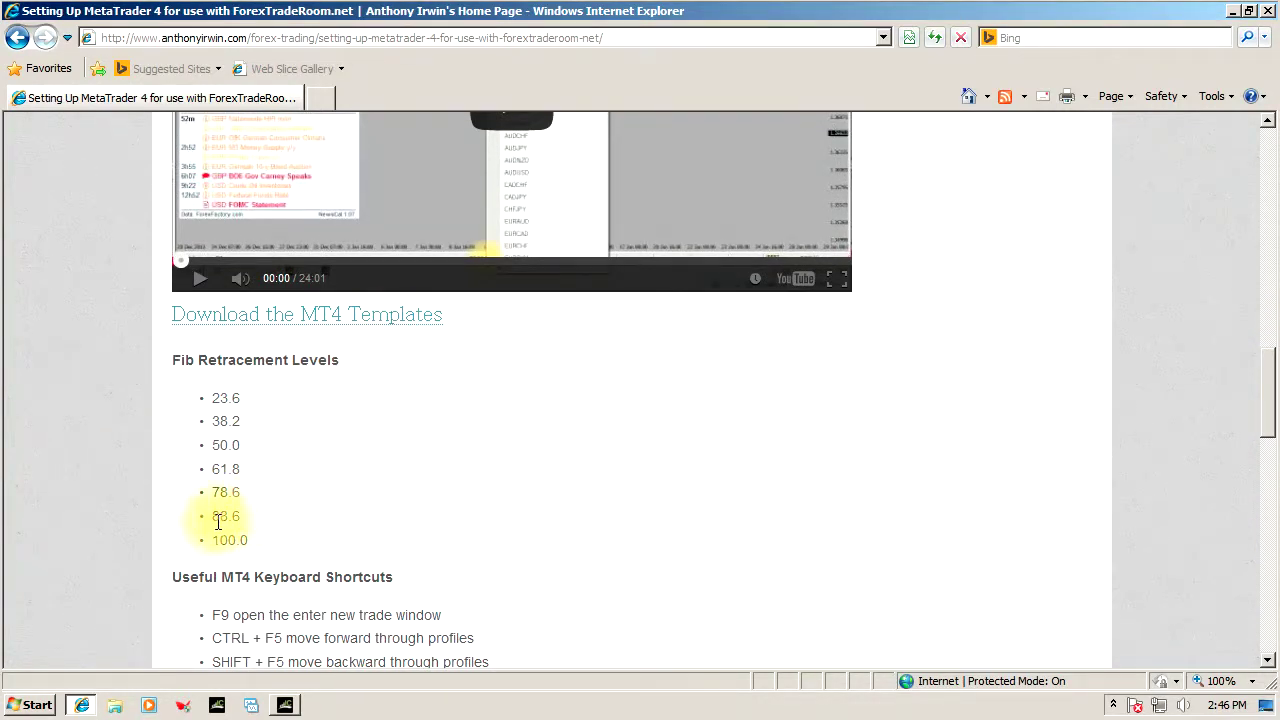
- Switch to MetaTrader 4 and add level .786 with the description 78.6 to the CADCHF H4 Fibonacci retracement
click(285, 705)
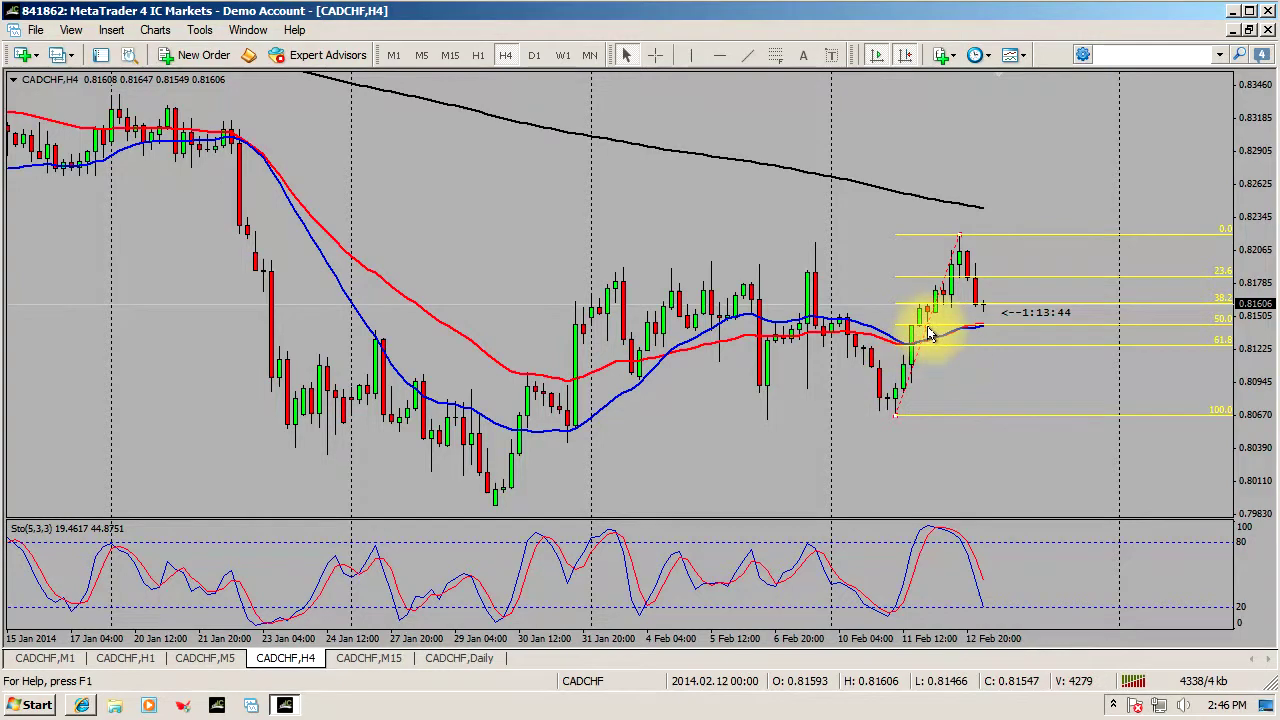
right_click(915, 362)
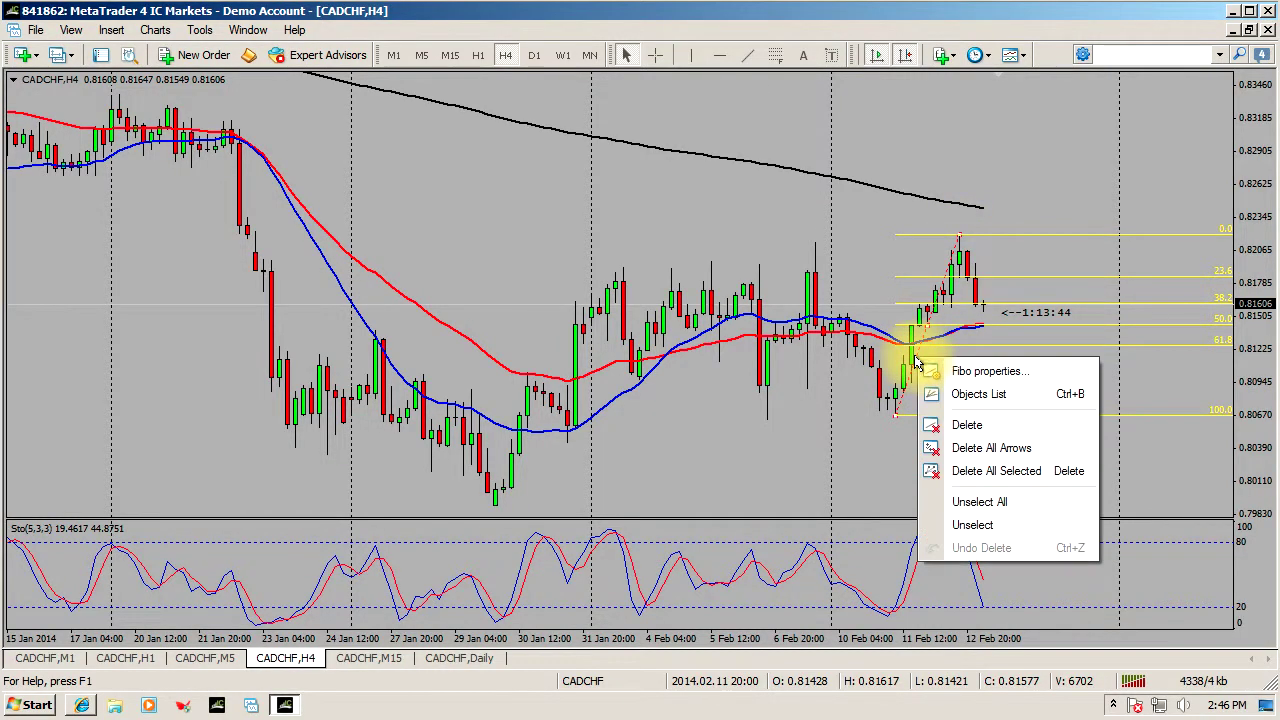
click(994, 369)
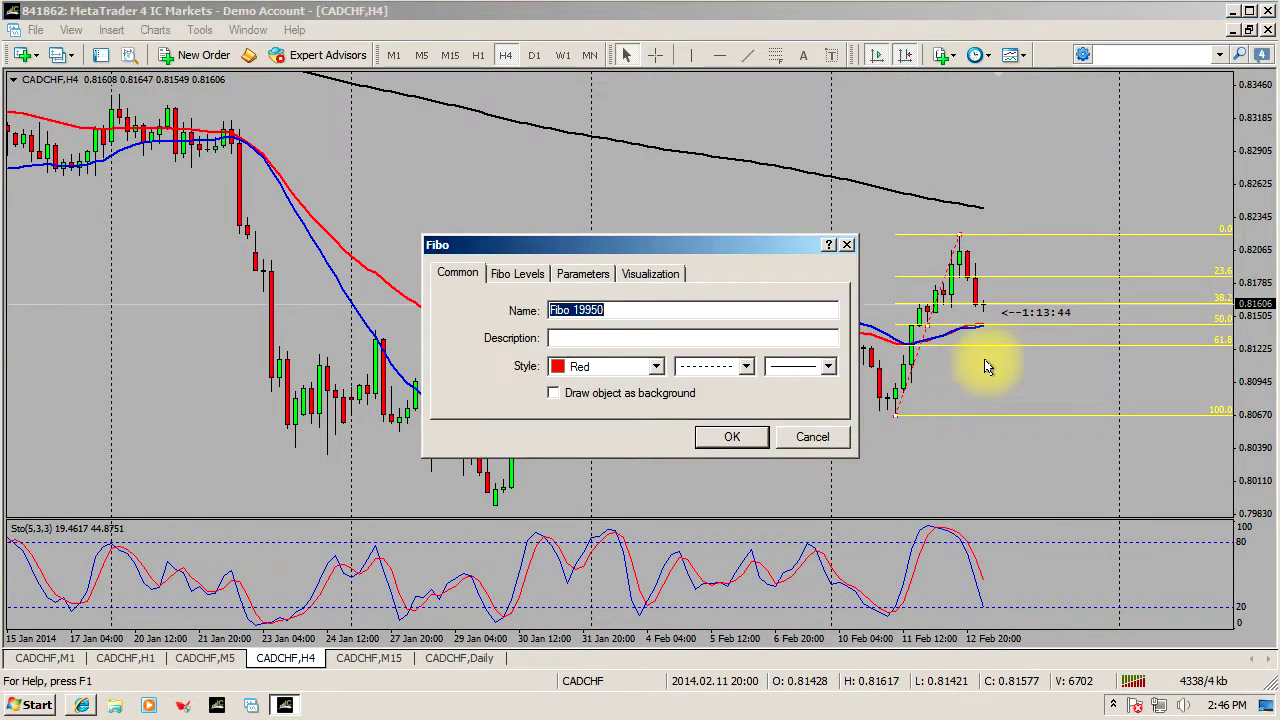
click(518, 273)
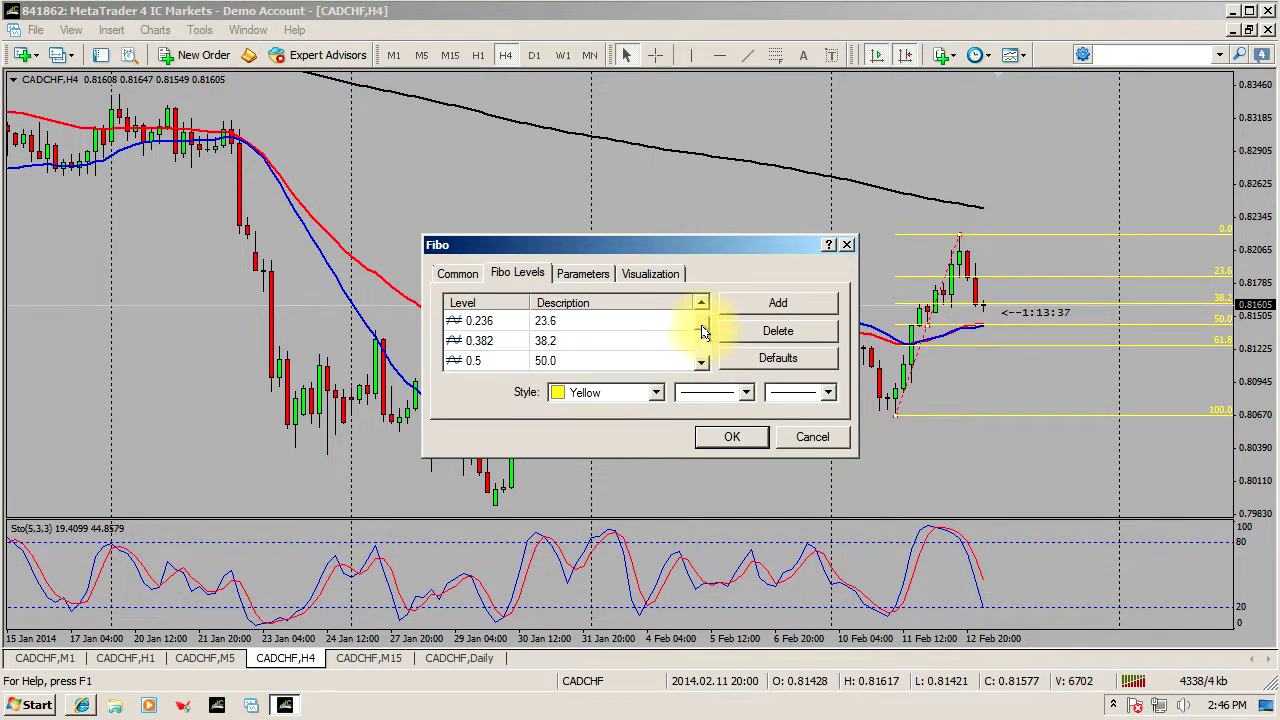
click(779, 306)
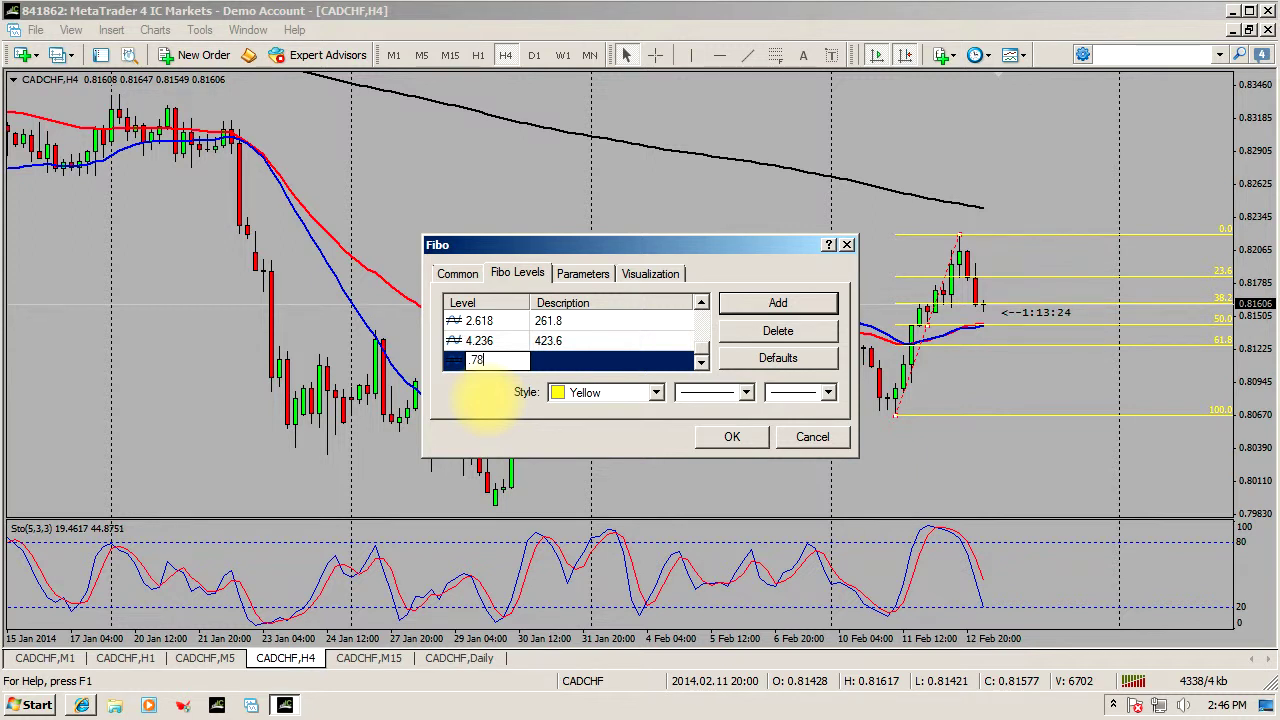
click(627, 360)
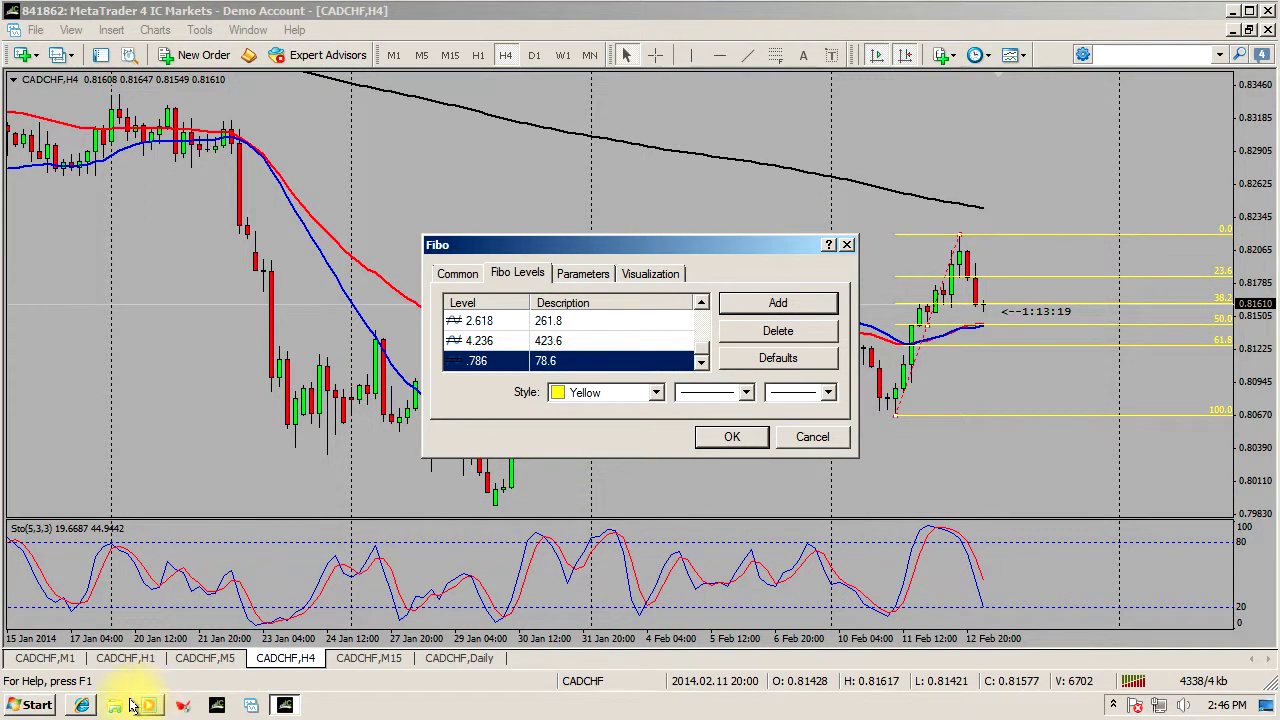
- Check the remaining Fib level on the web page, add level .886 described as 88.6 to the retracement, and apply the changes
click(83, 706)
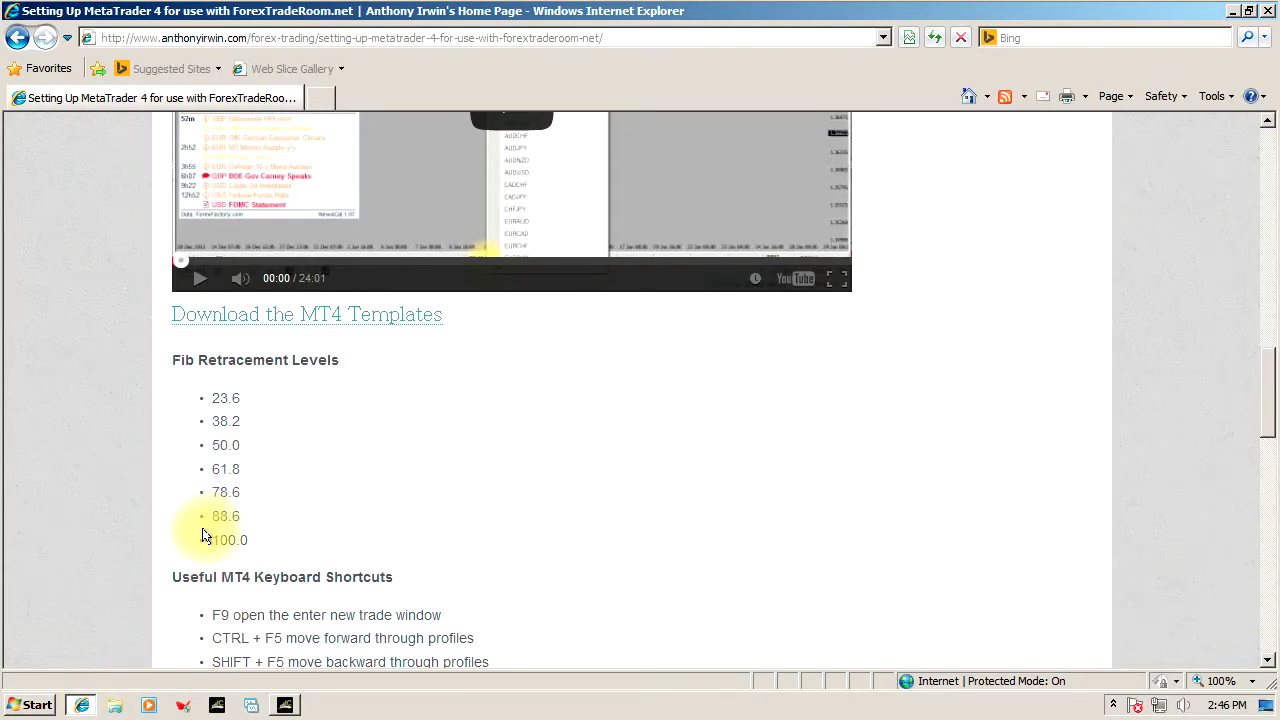
click(285, 705)
click(776, 303)
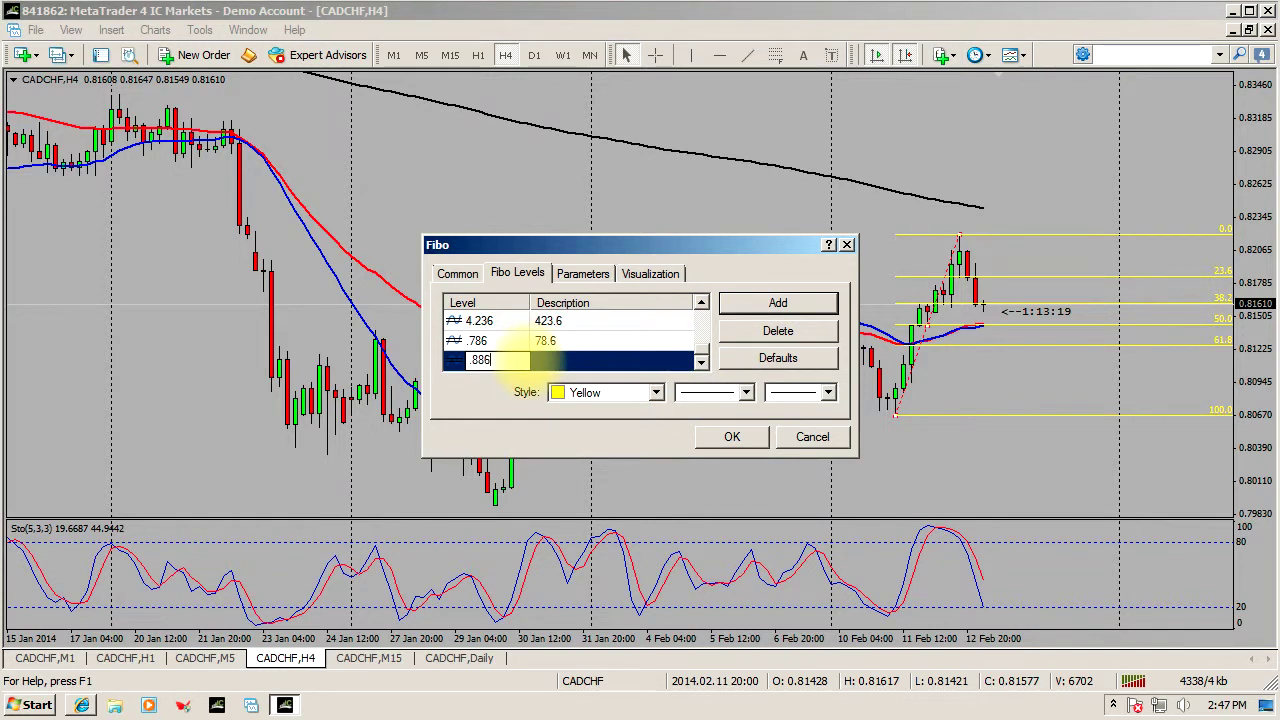
click(582, 360)
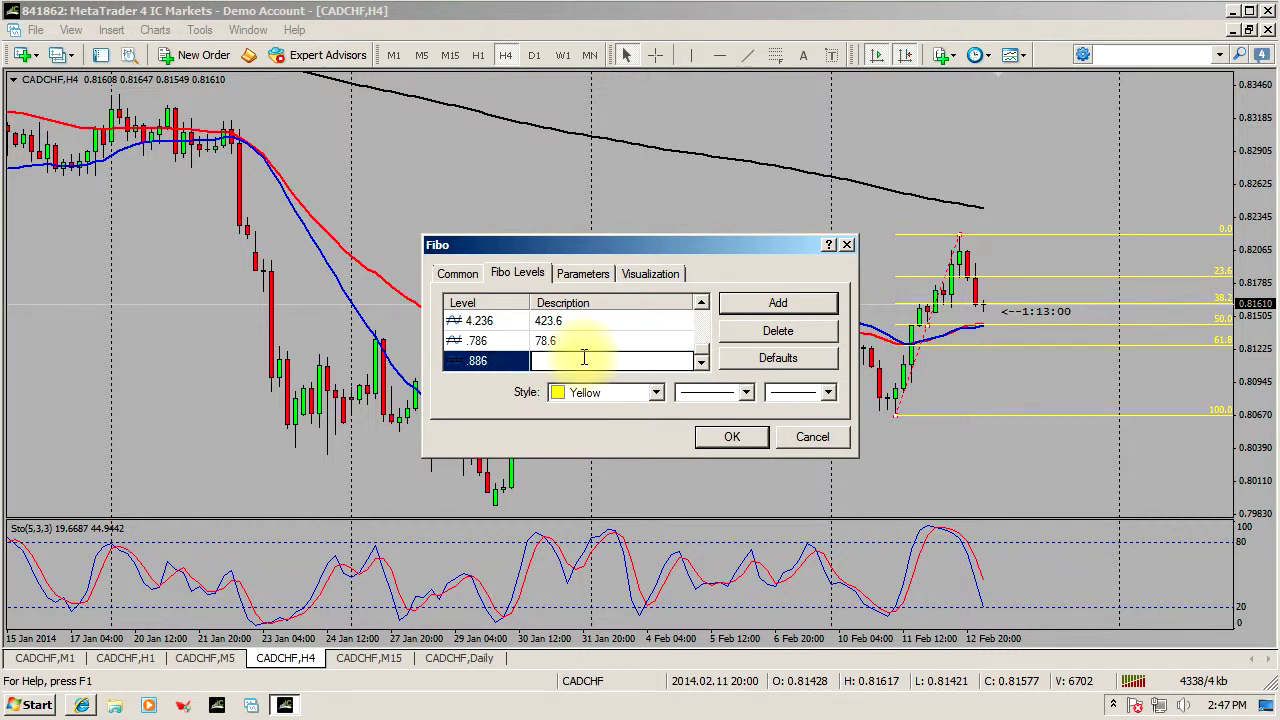
text(88.6)
key(Return)
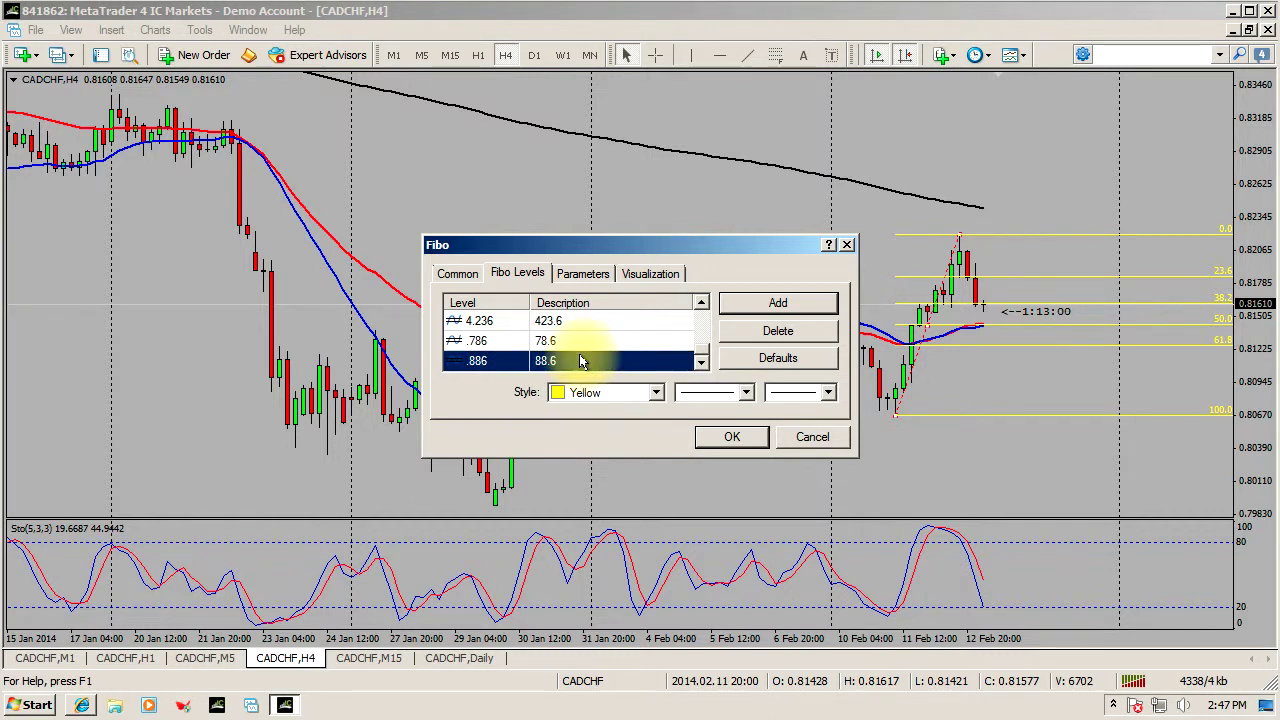
click(730, 438)
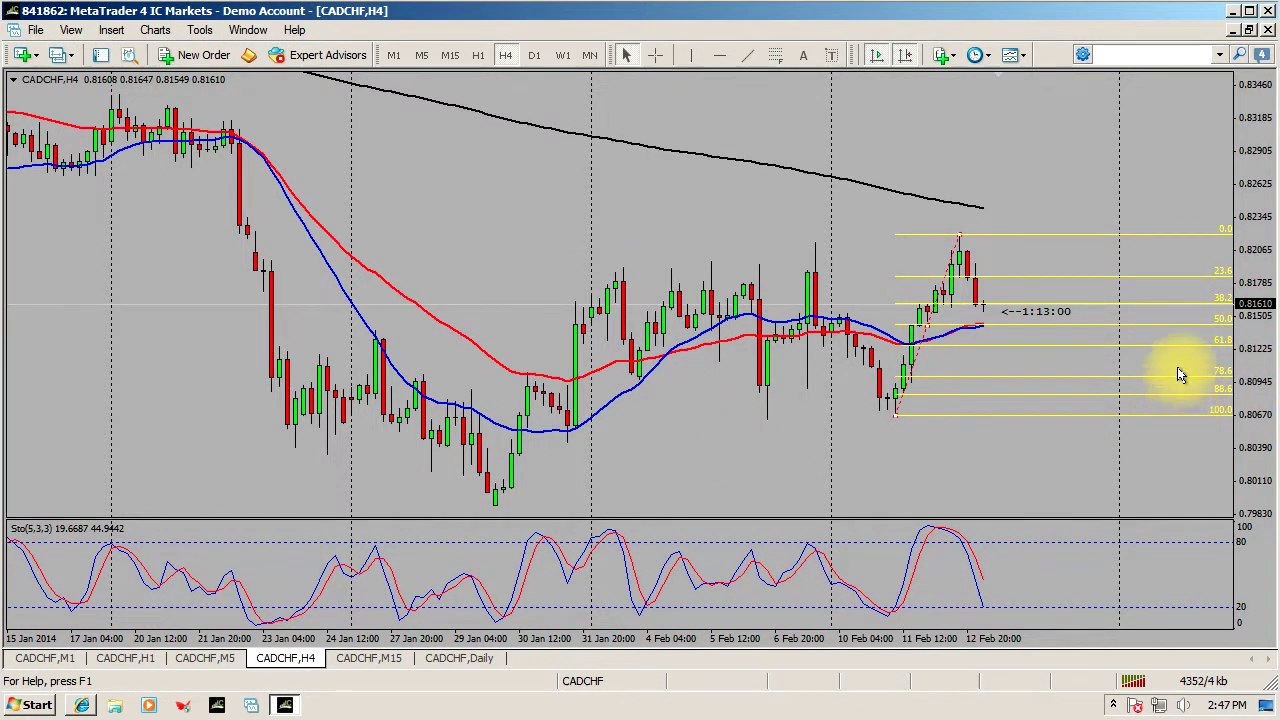
- Delete the retracement and redraw it on CADCHF H4 from the swing low, about 0.8067, to the high, about 0.8219
key(Delete)
click(774, 56)
drag(895, 412, 958, 234)
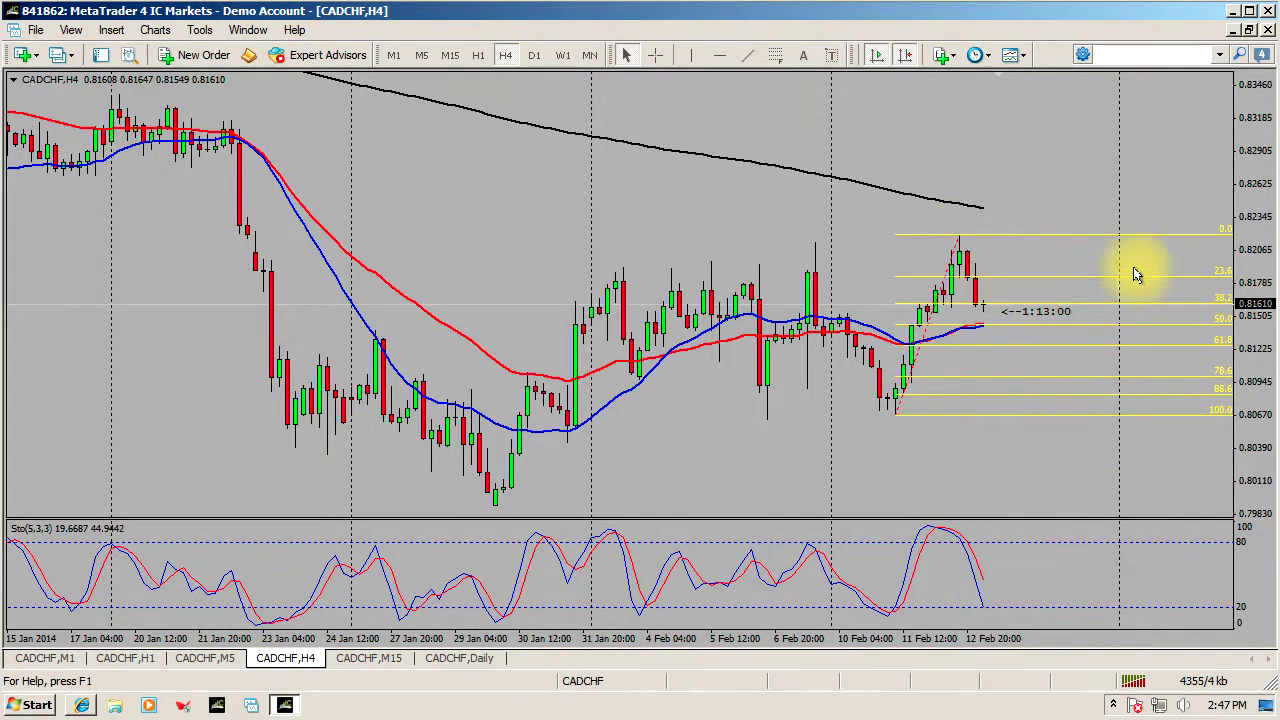
- Review the Fibo levels in the redrawn retracement's properties and delete the retracement from the chart
right_click(928, 318)
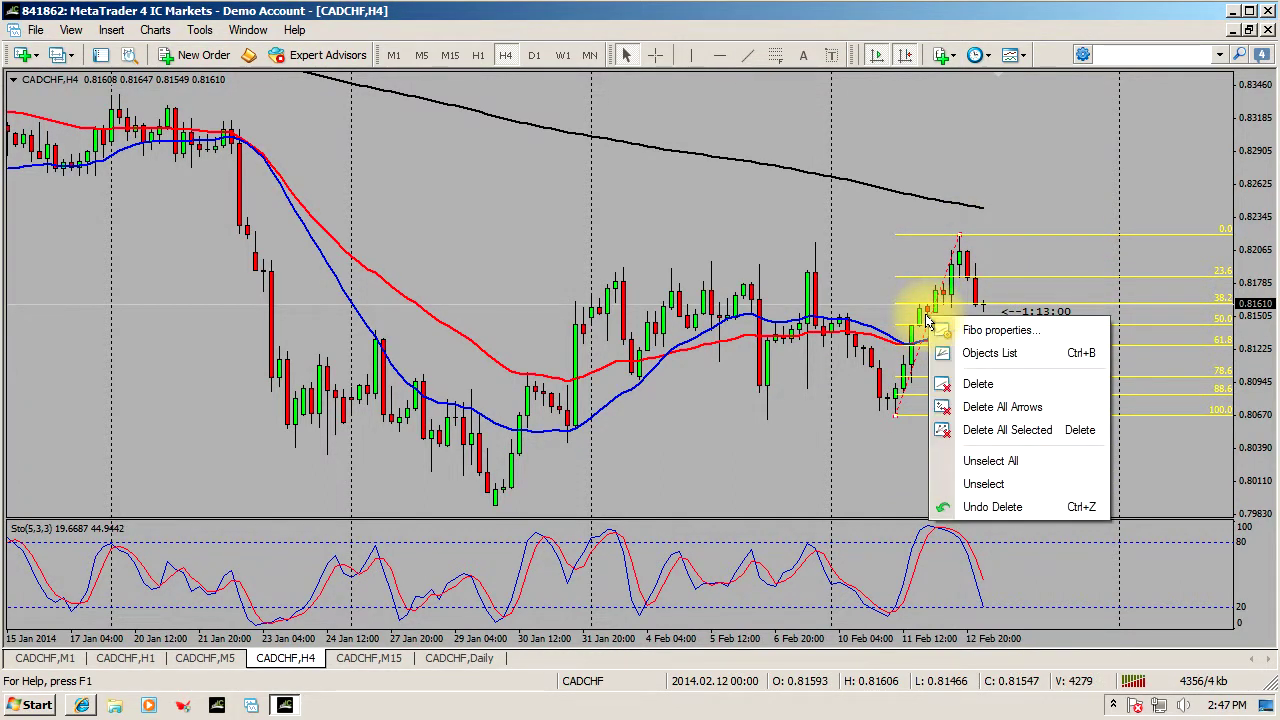
click(1025, 333)
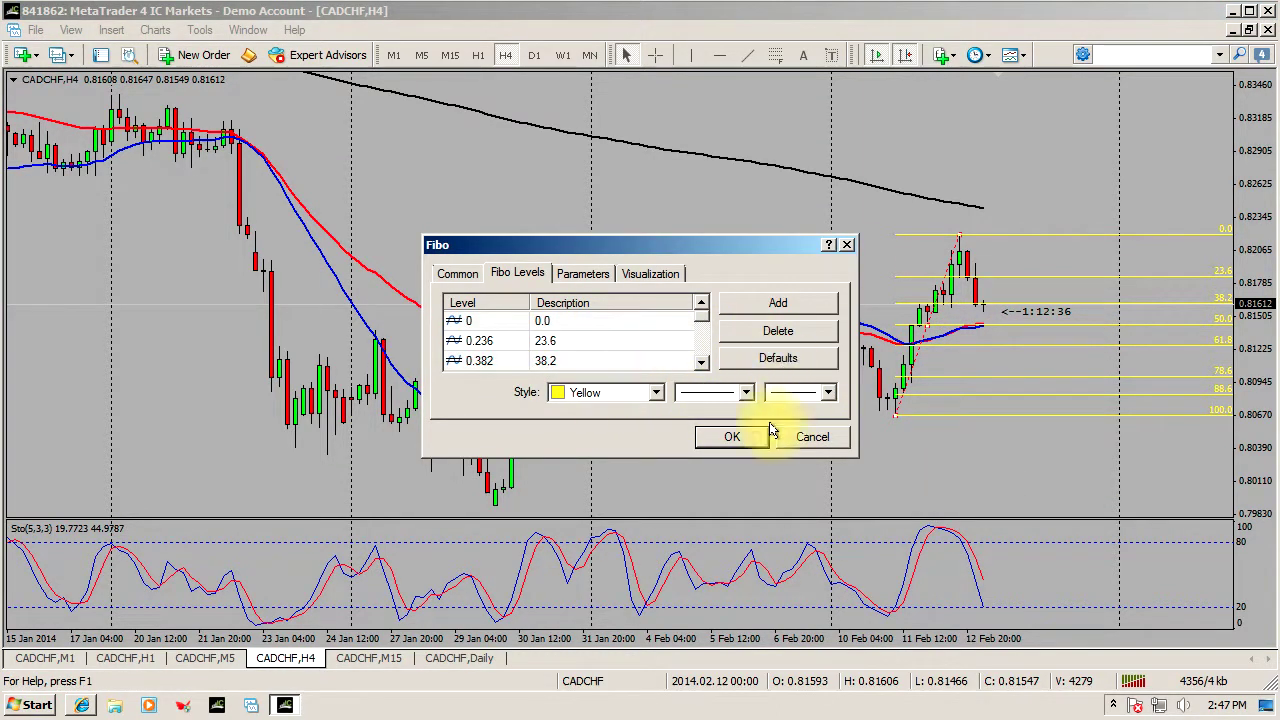
click(733, 440)
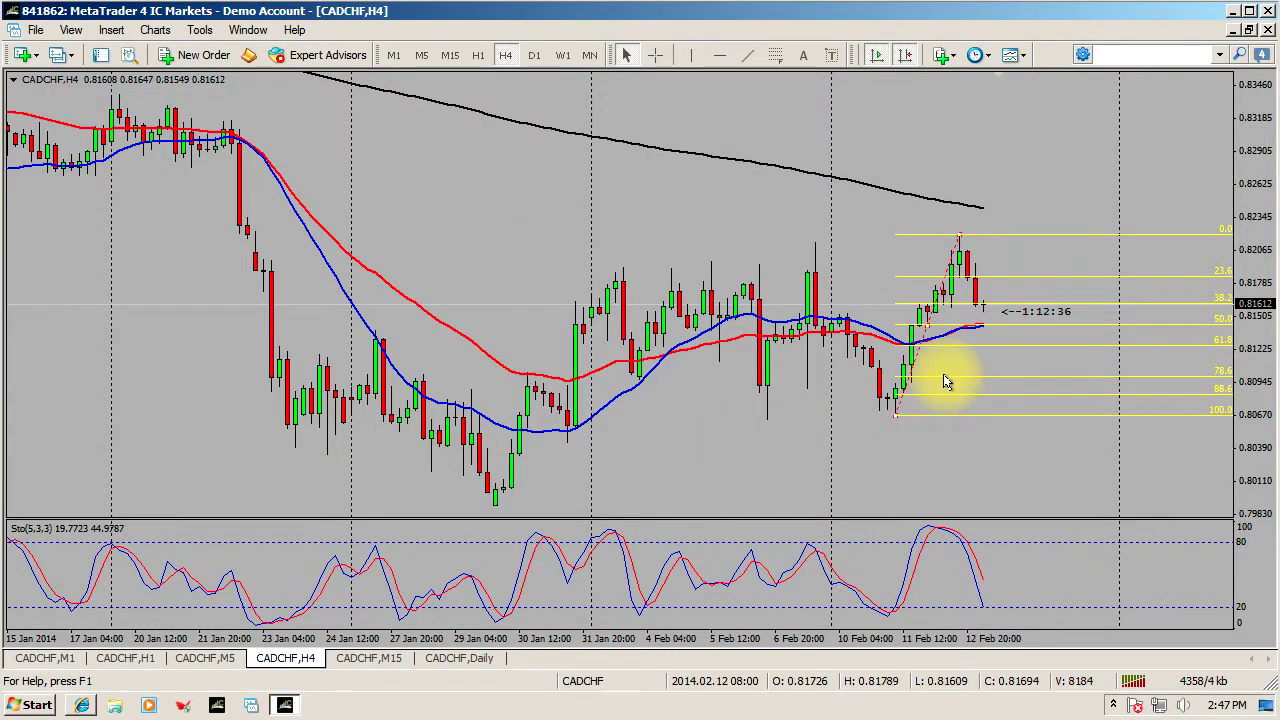
key(Delete)
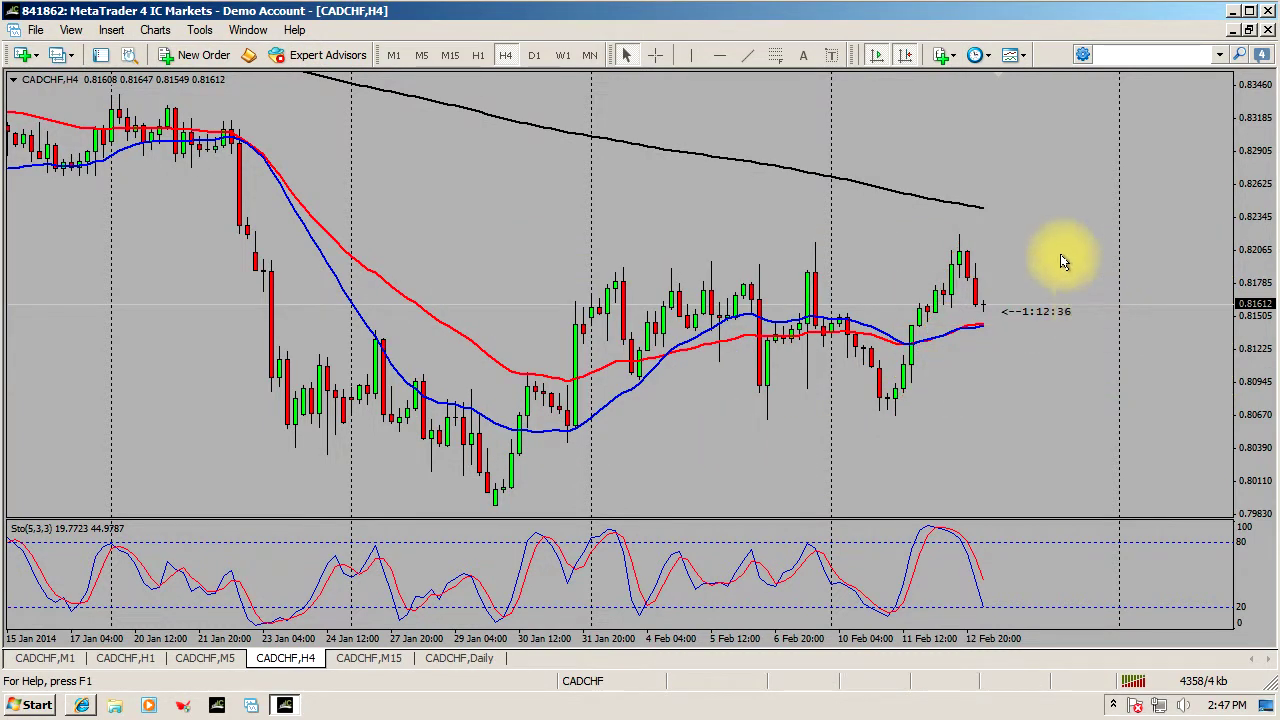
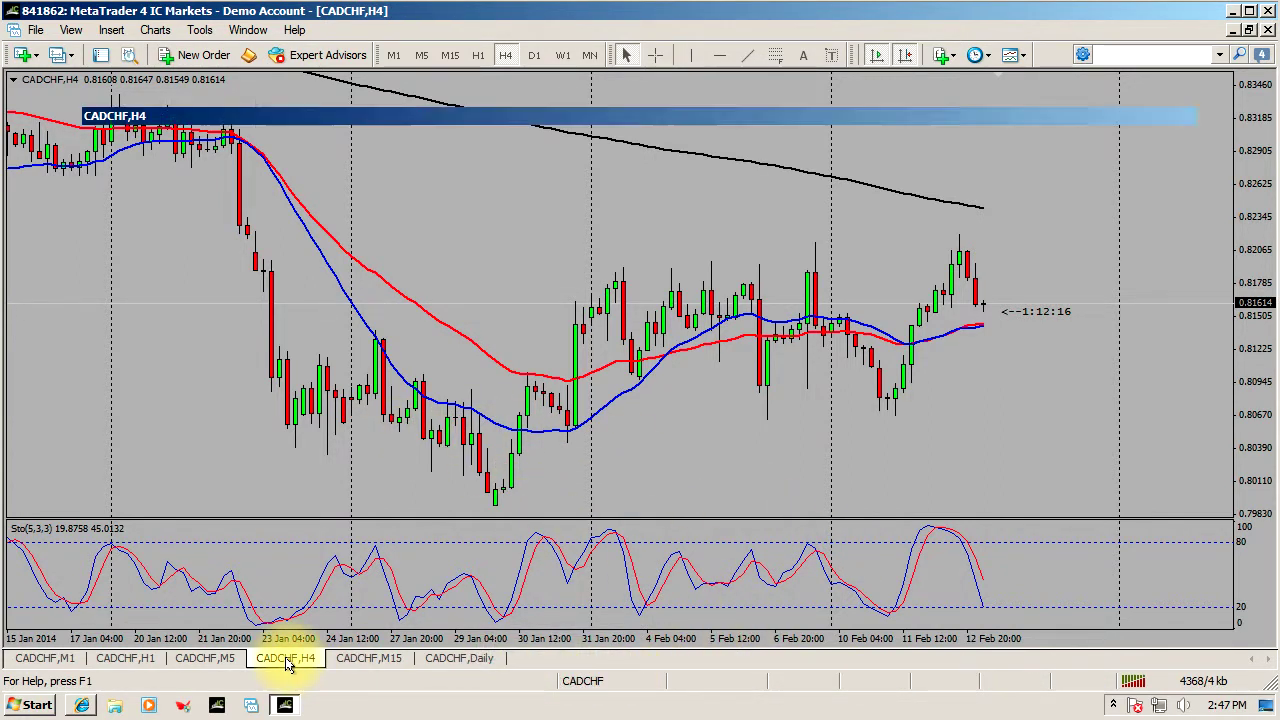
- Tile the CADCHF chart windows and load the EURCAD profile
key(alt+r)
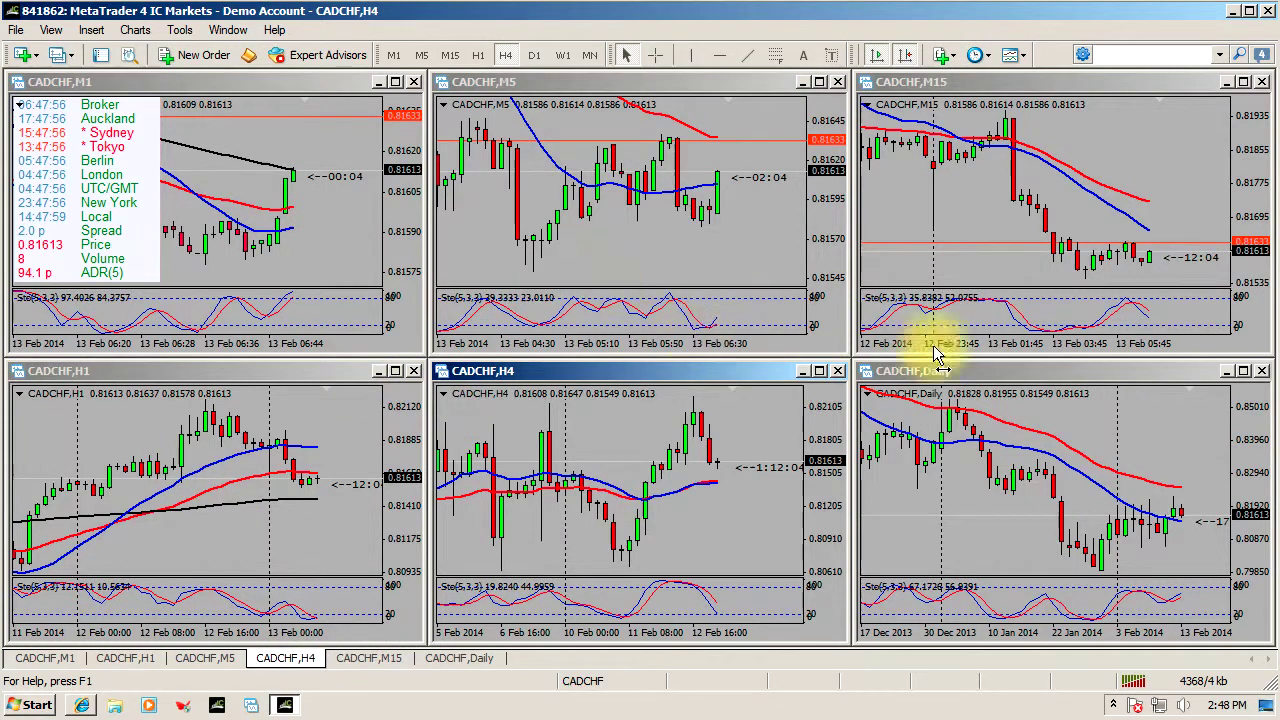
click(583, 680)
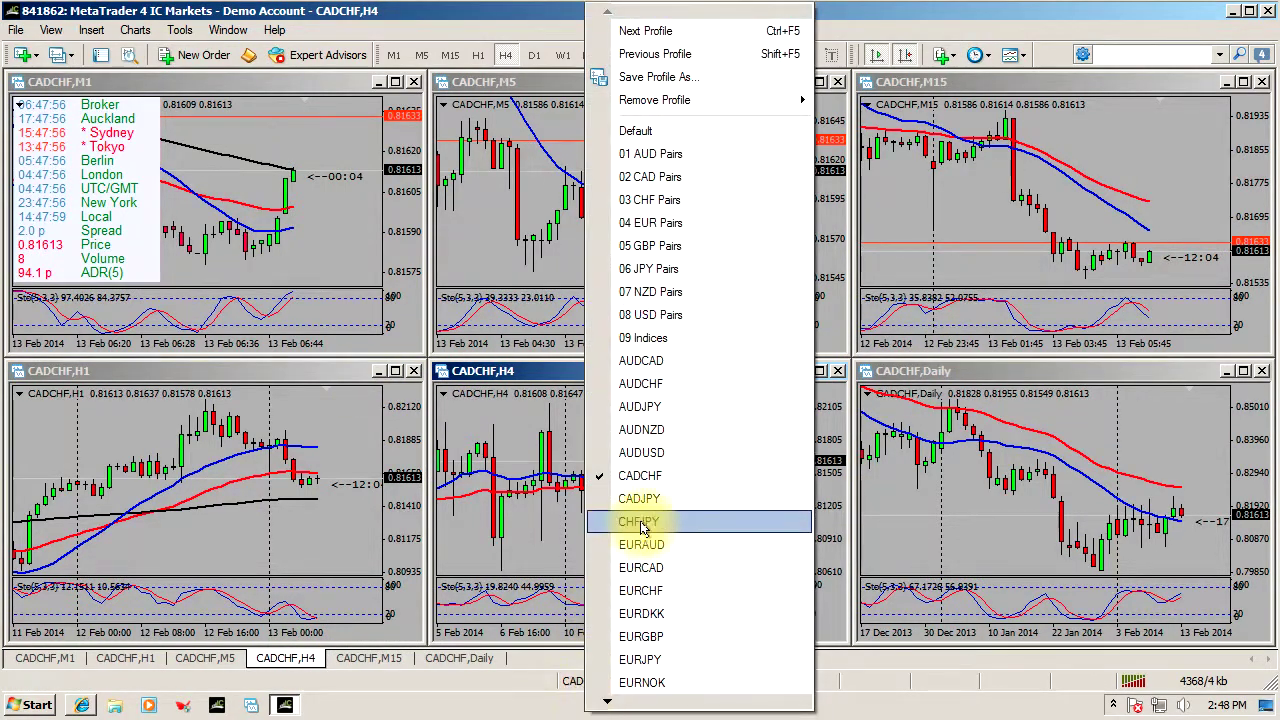
click(641, 568)
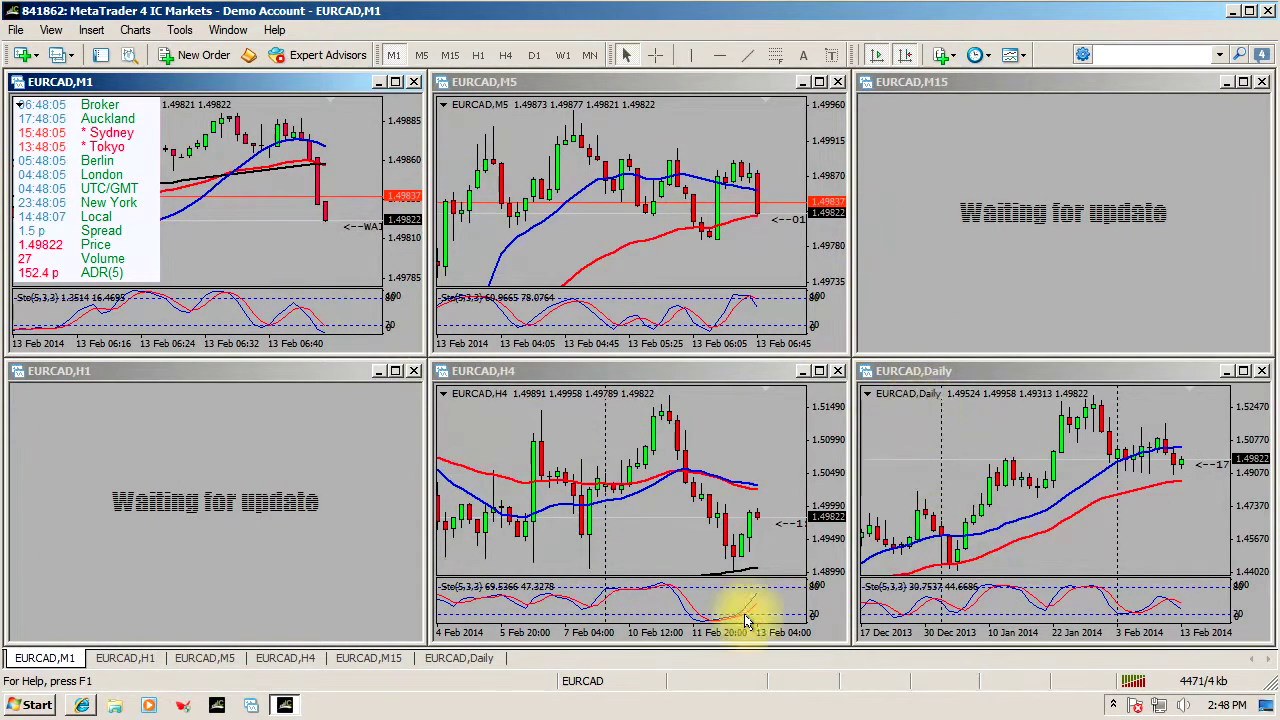
- View the AUDUSD, 08 USD Pairs and OIL chart profiles in turn
click(584, 680)
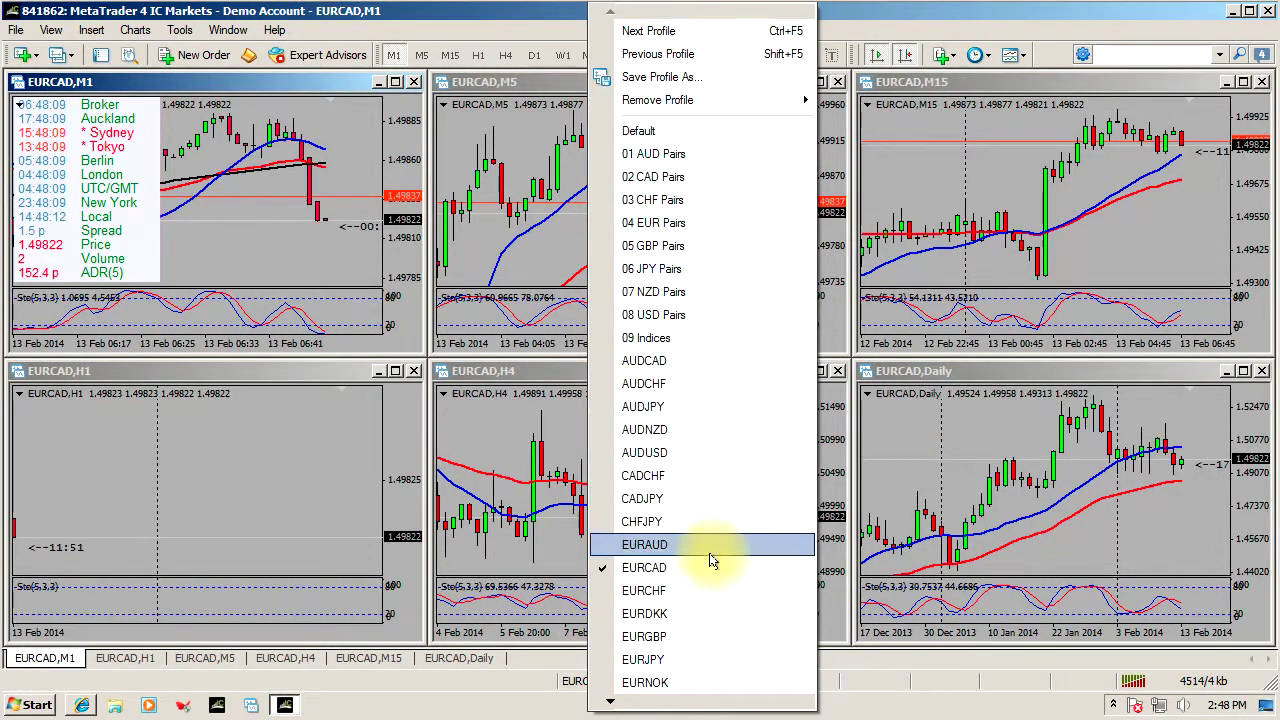
click(724, 452)
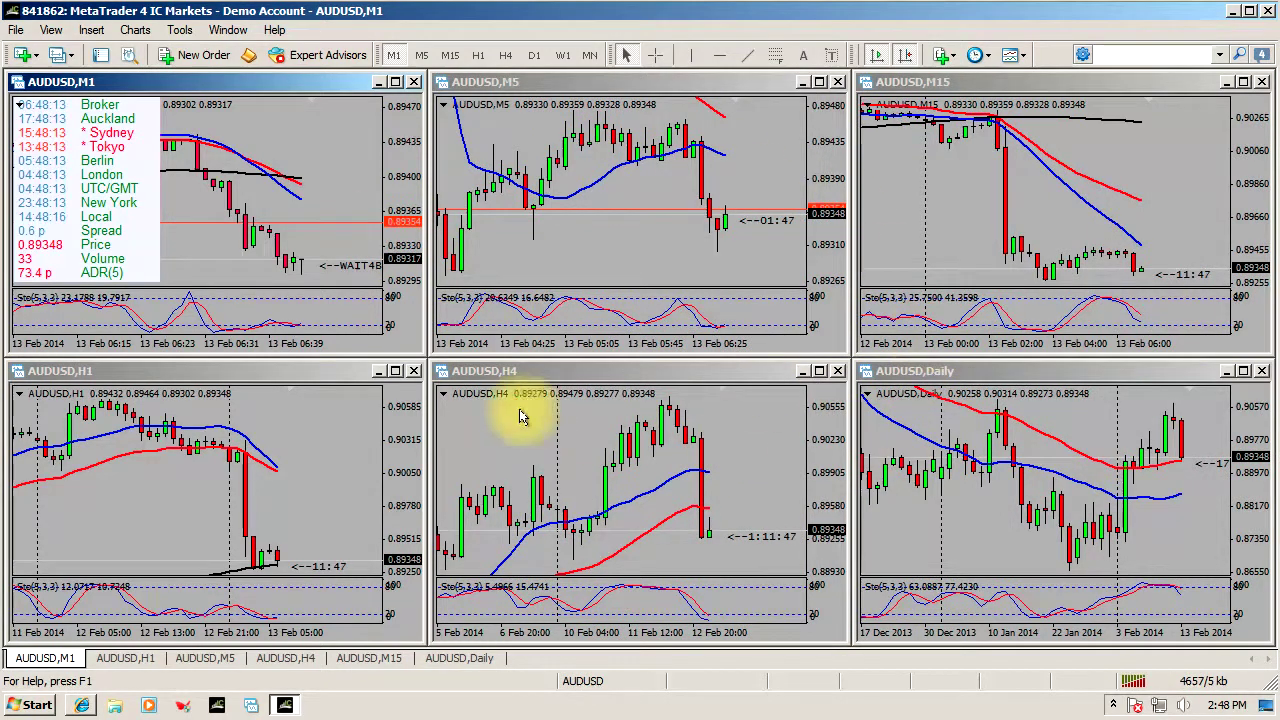
click(592, 684)
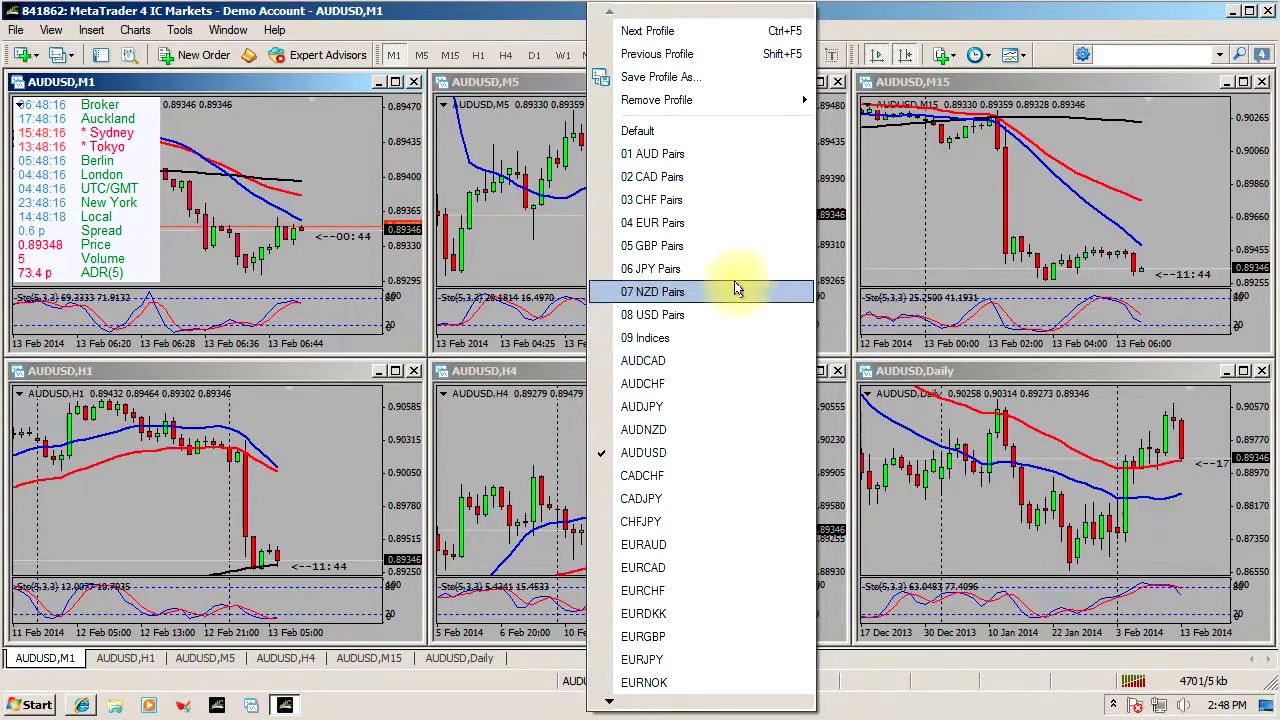
click(712, 314)
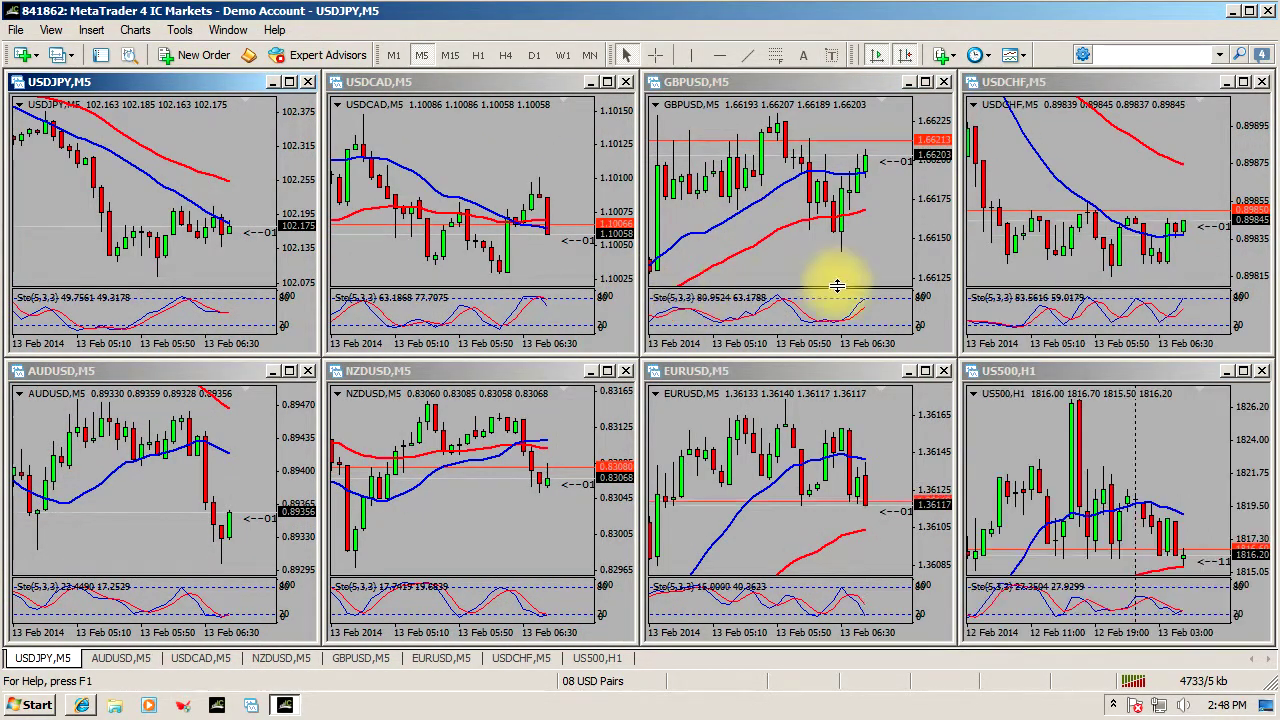
click(590, 681)
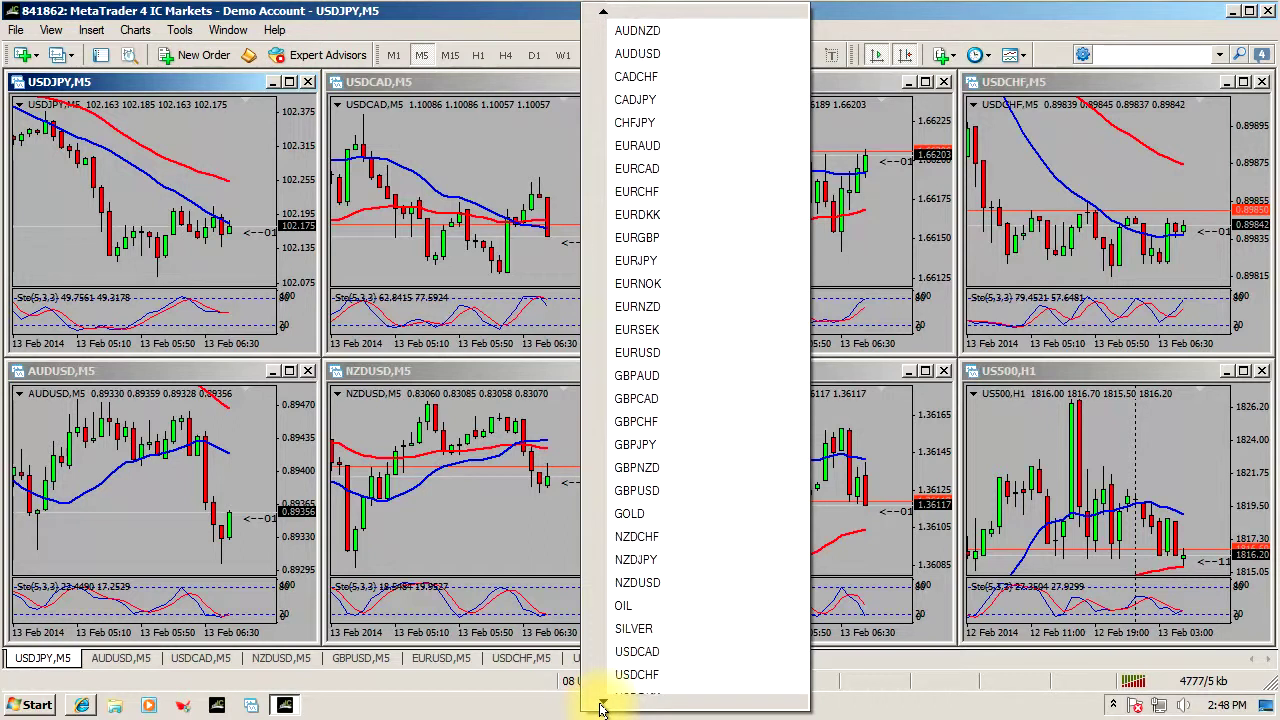
click(668, 567)
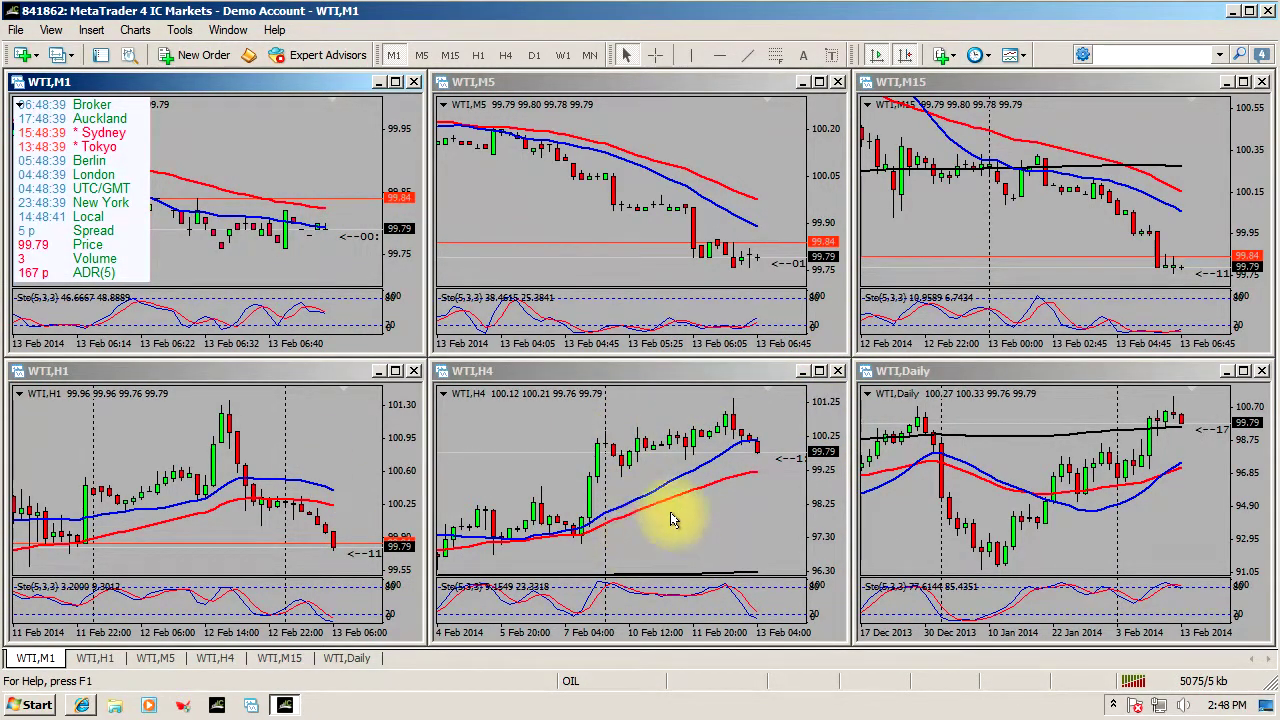
- Switch from the OIL profile to the AUDCHF profile
mouse_move(601, 613)
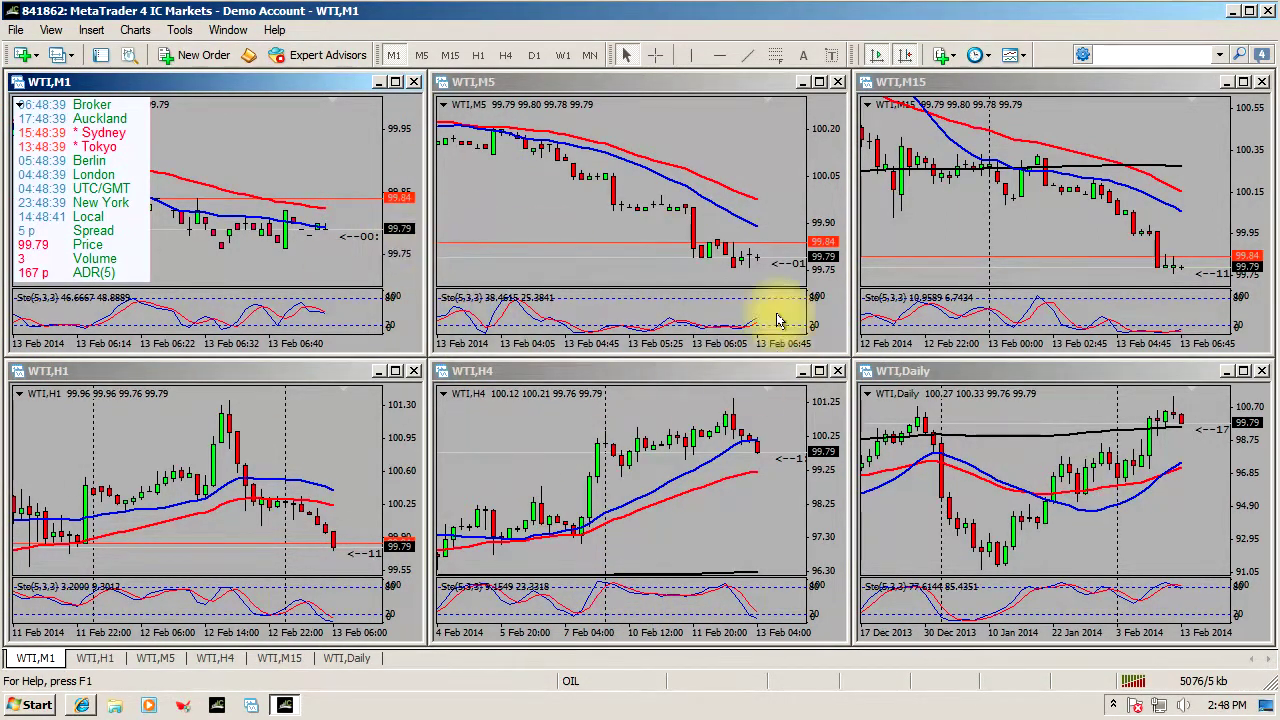
mouse_move(699, 332)
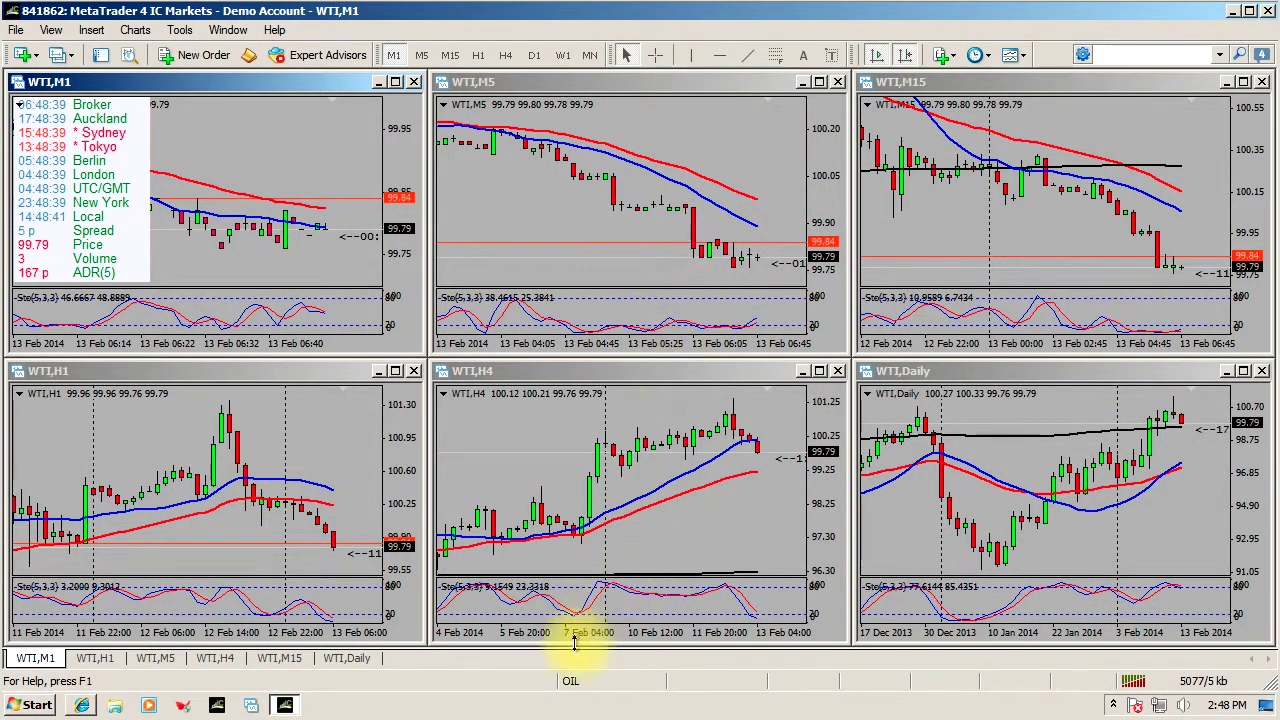
click(571, 681)
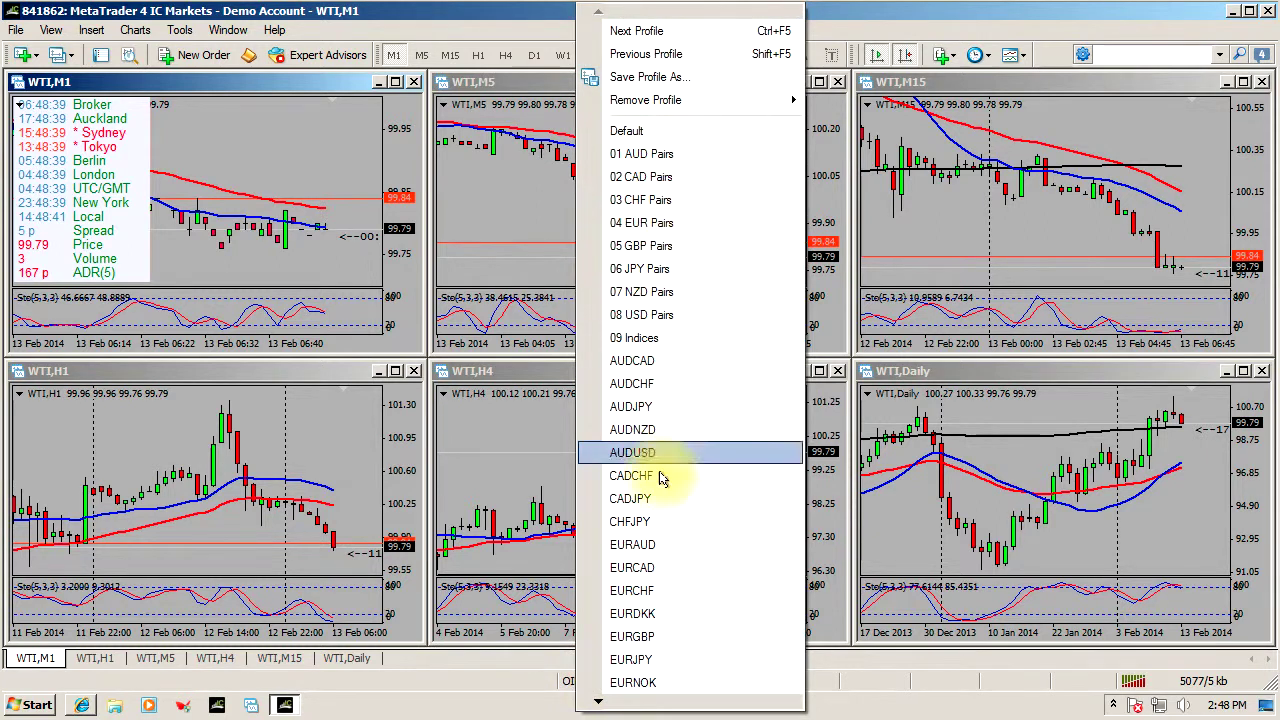
click(673, 361)
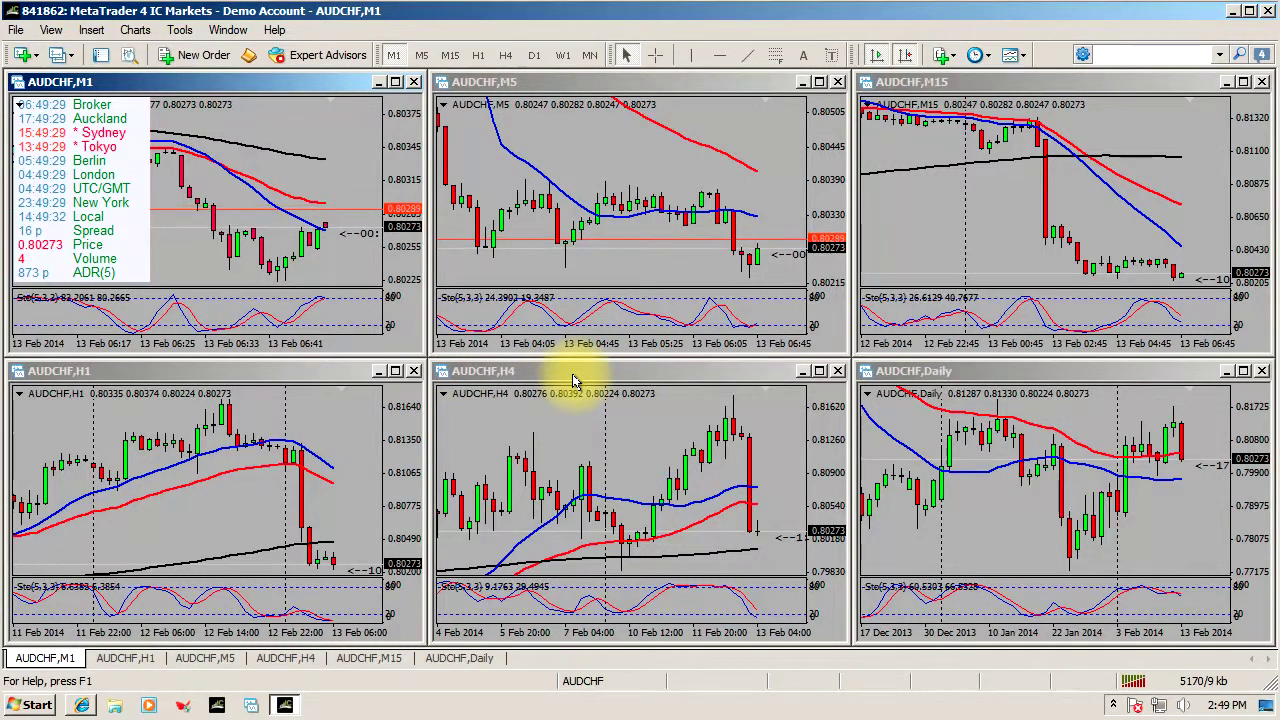
- Open the platform options, view the password change form for the account and cancel it
click(180, 31)
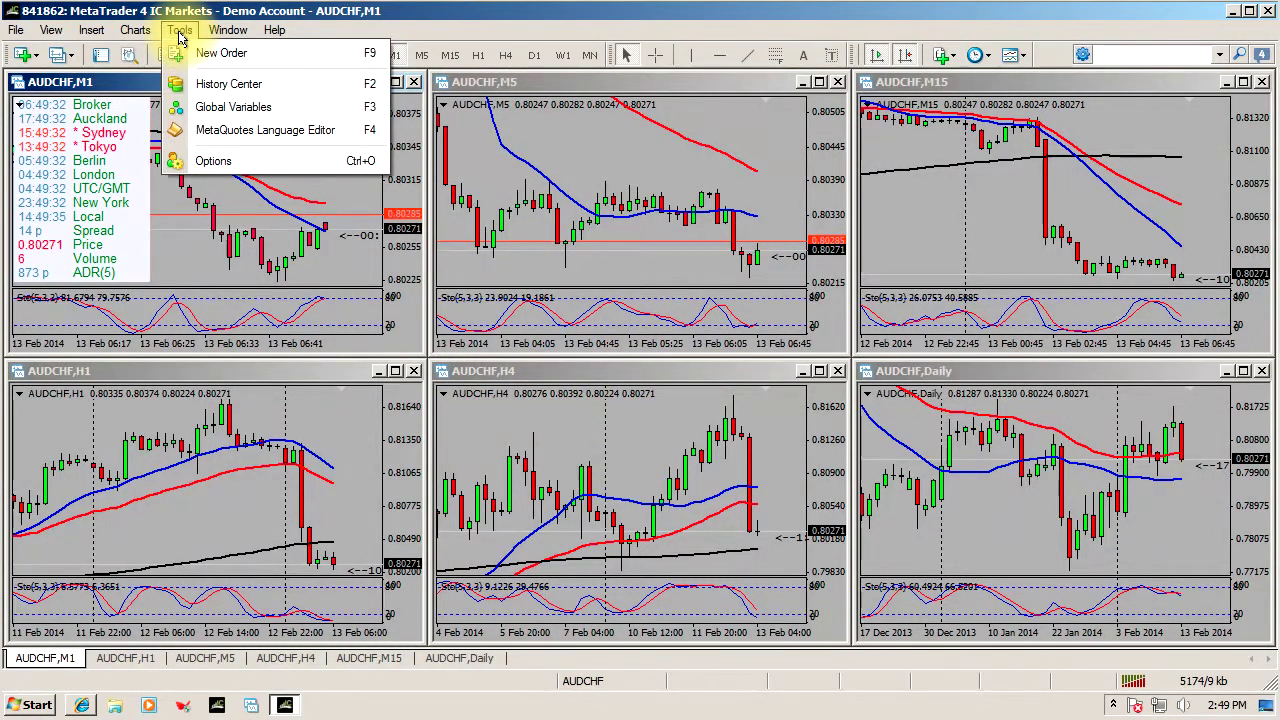
click(228, 172)
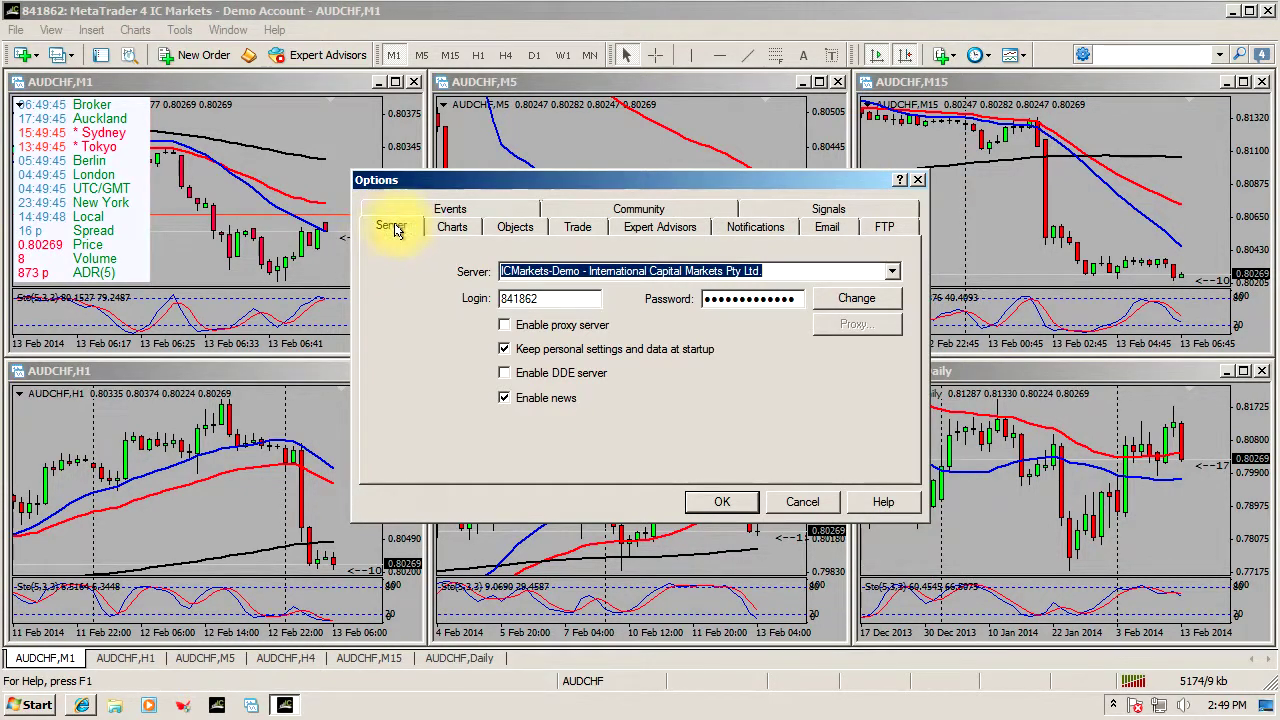
click(857, 299)
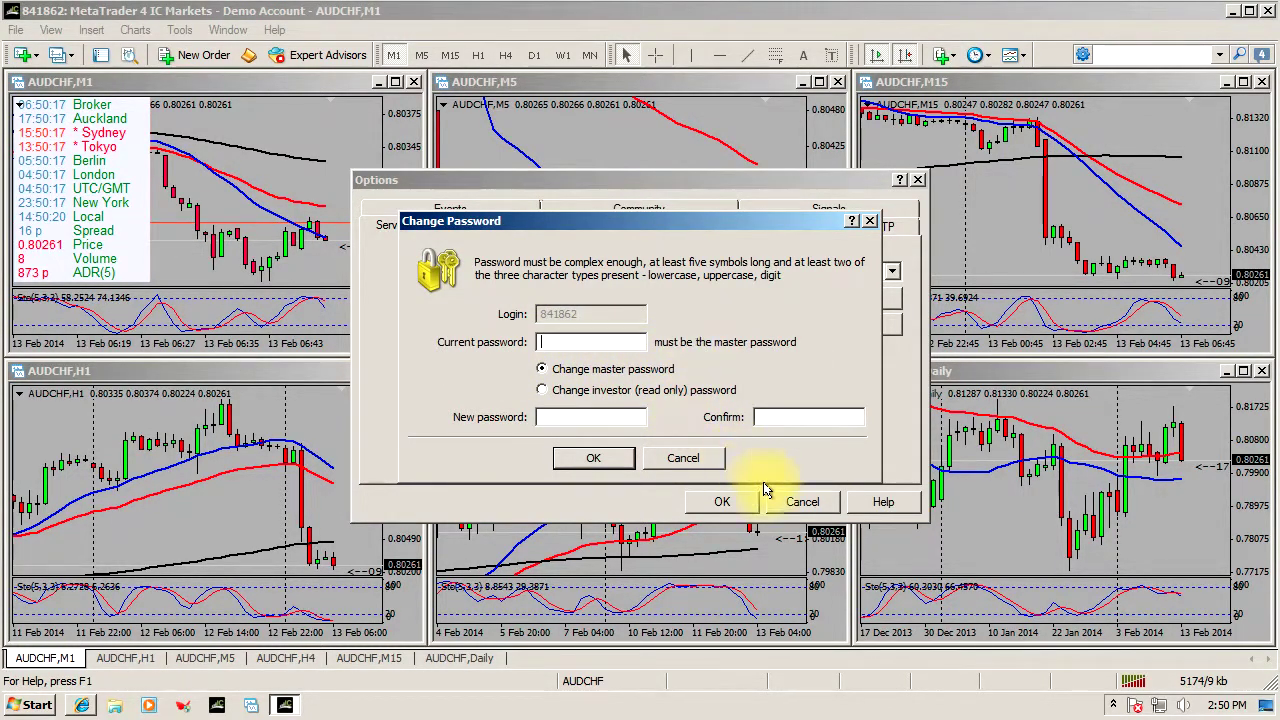
click(684, 458)
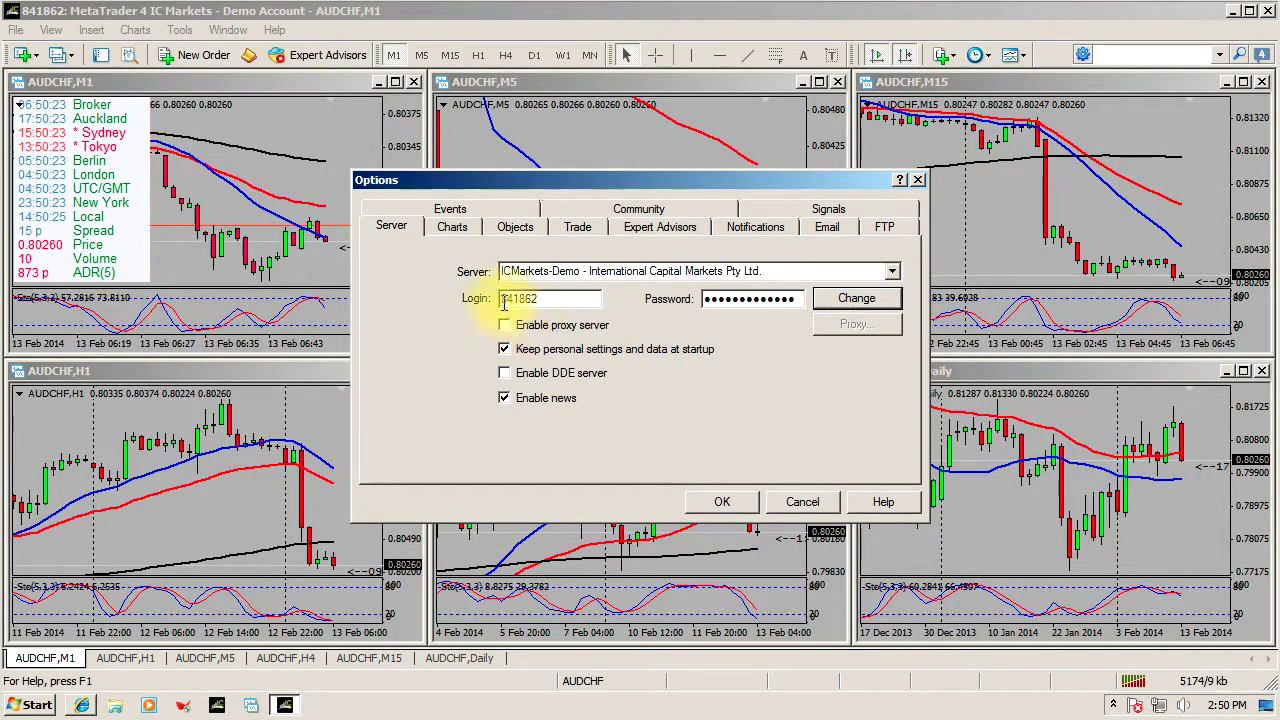
- Enable One Click Trading in the trade options and accept its terms and conditions
click(588, 230)
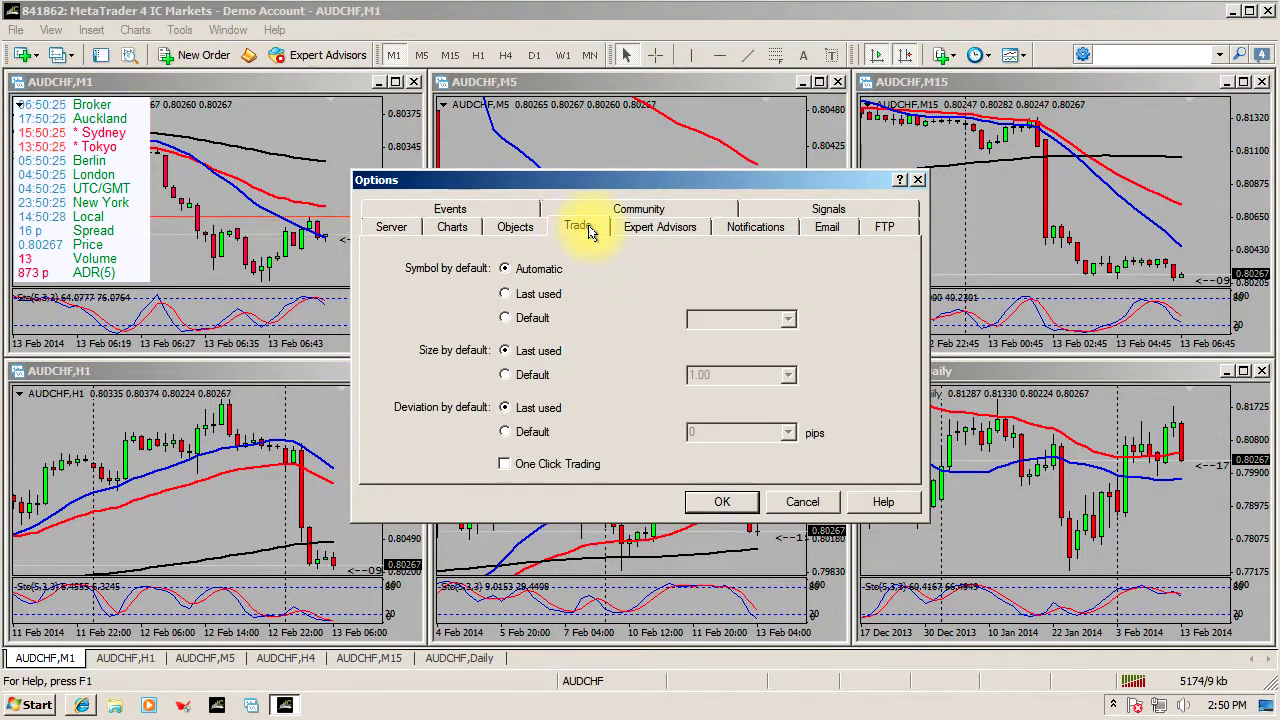
click(504, 465)
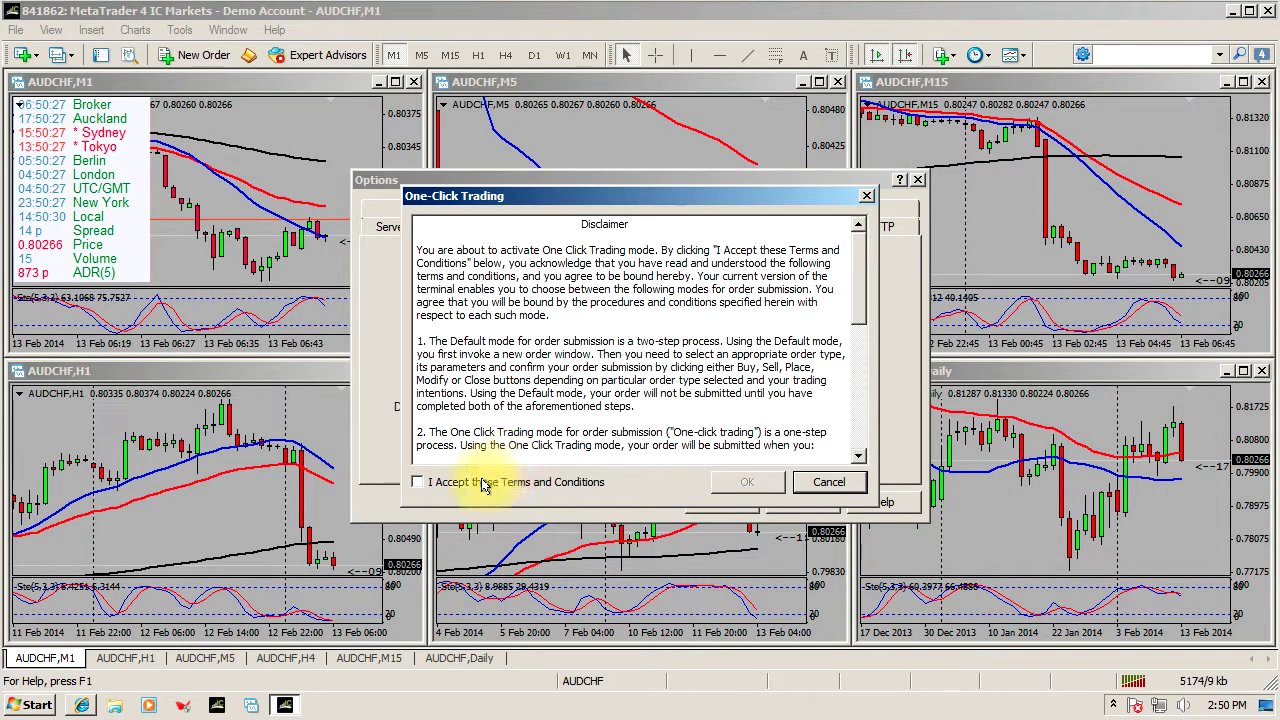
click(473, 485)
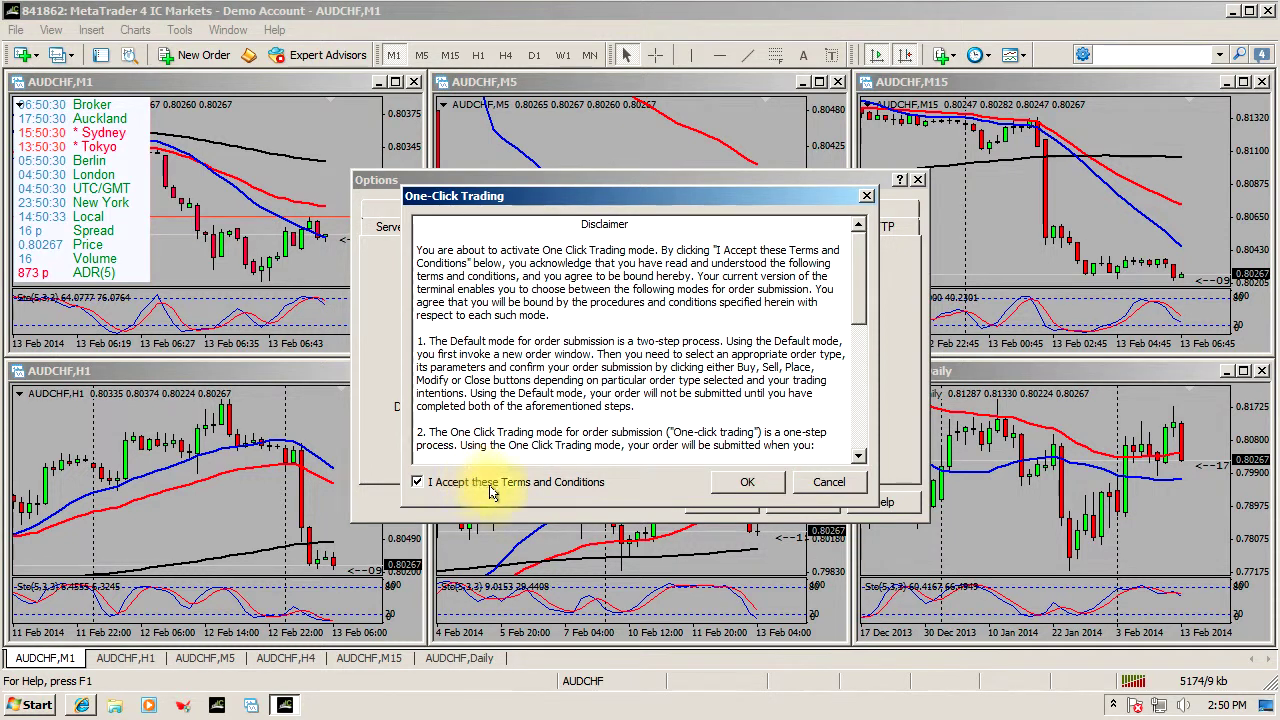
click(745, 483)
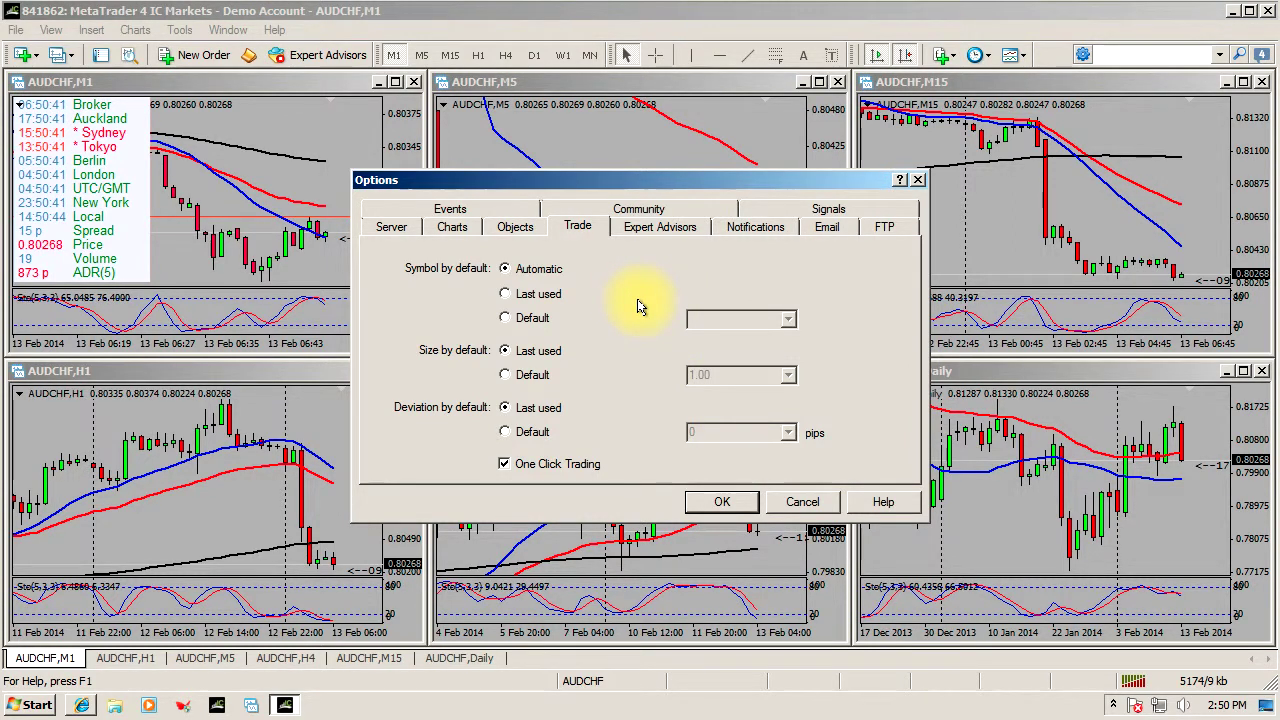
- Enable Expert Advisors, live trading and DLL imports without call confirmation, turn off disabling experts on account or profile changes, and apply the options
click(672, 229)
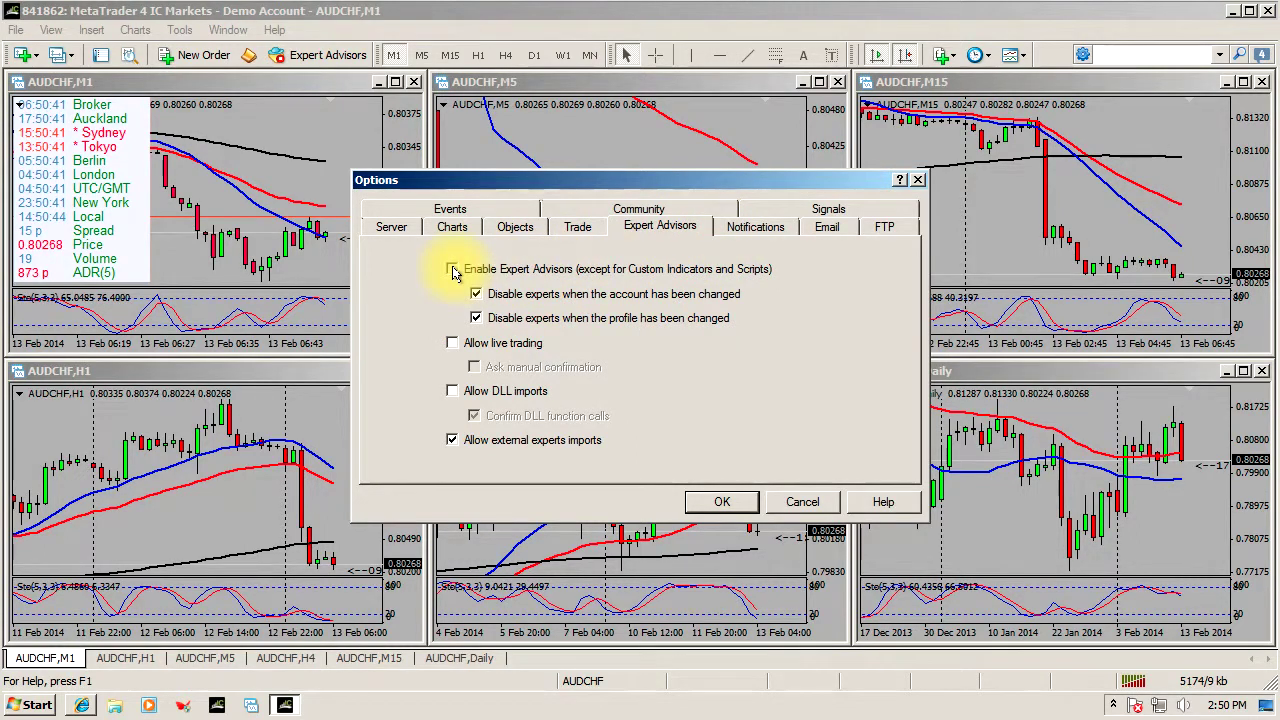
click(477, 294)
click(476, 317)
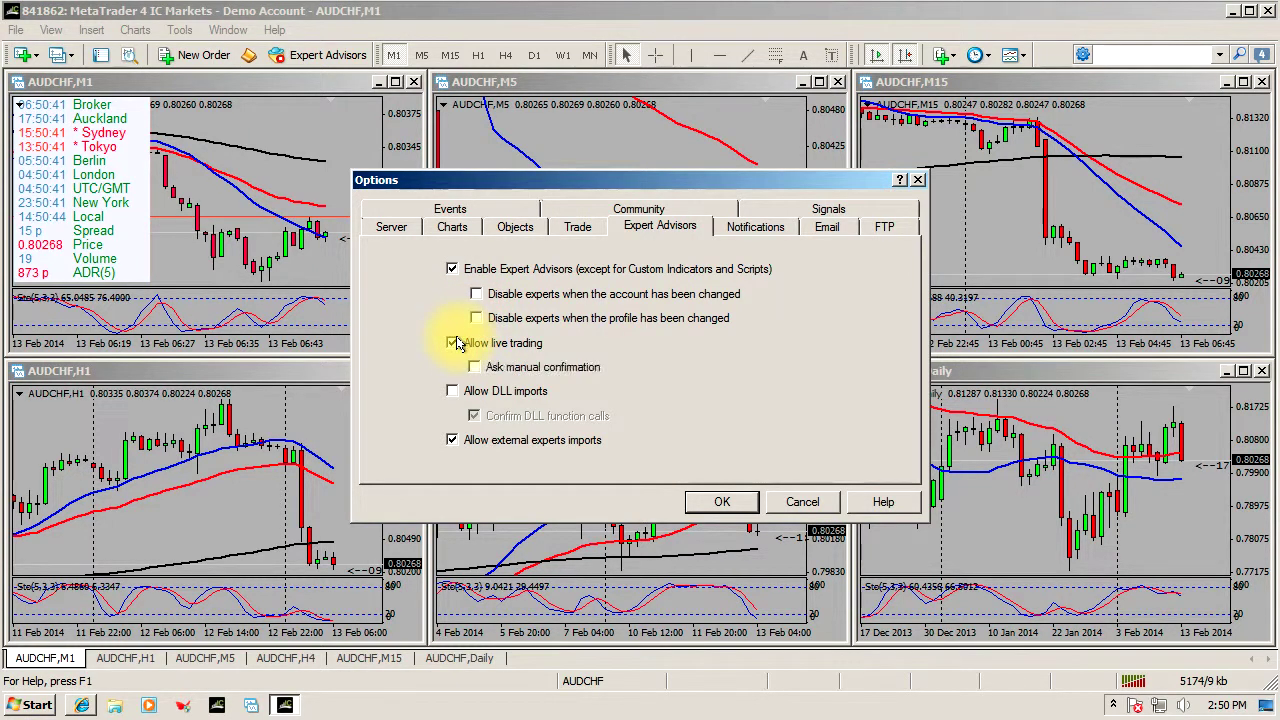
click(452, 392)
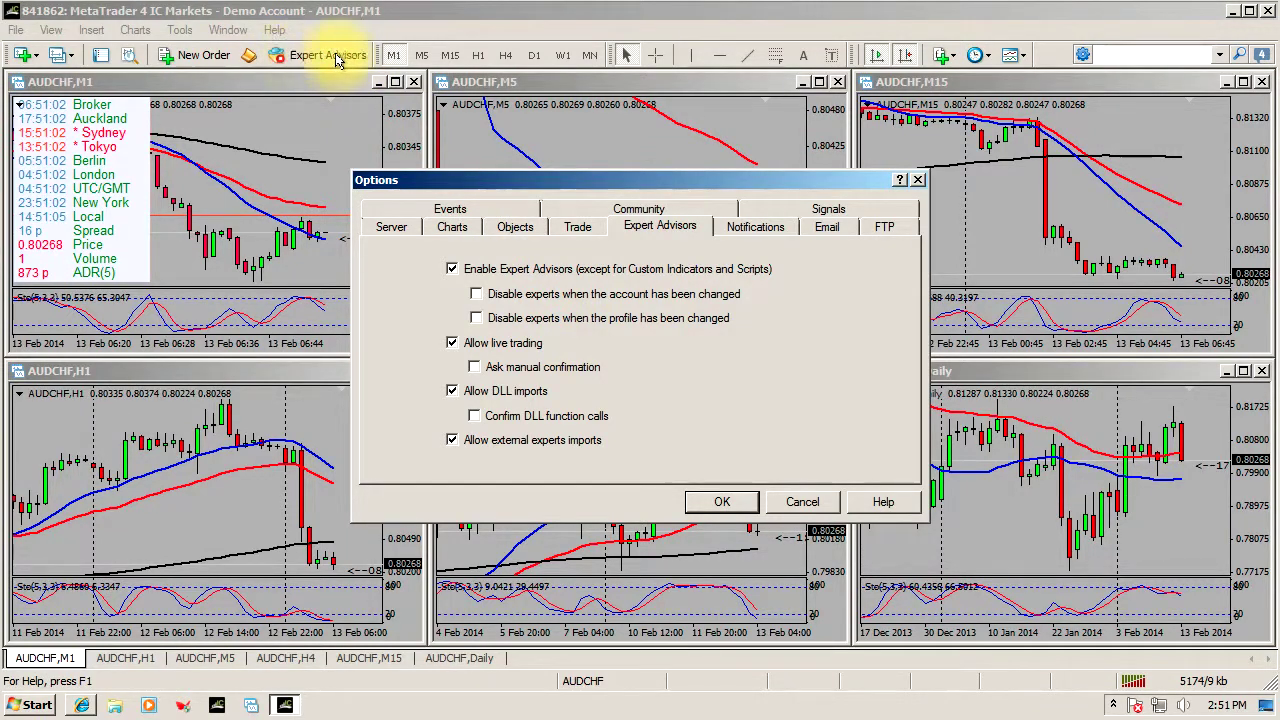
click(720, 500)
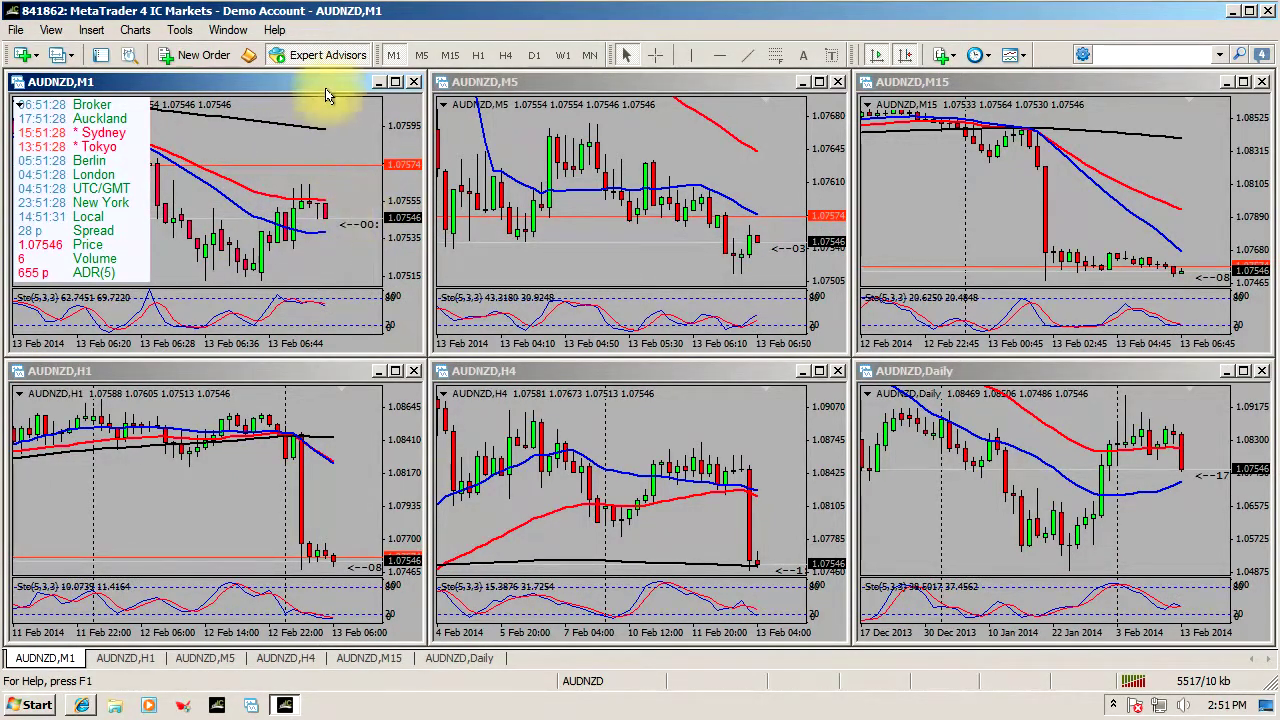
- Measure the price drop on the AUDNZD M15 chart with the crosshair, from the latest candle back to the start of the fall
mouse_move(325, 105)
mouse_down()
mouse_move(300, 97)
mouse_move(309, 103)
mouse_up()
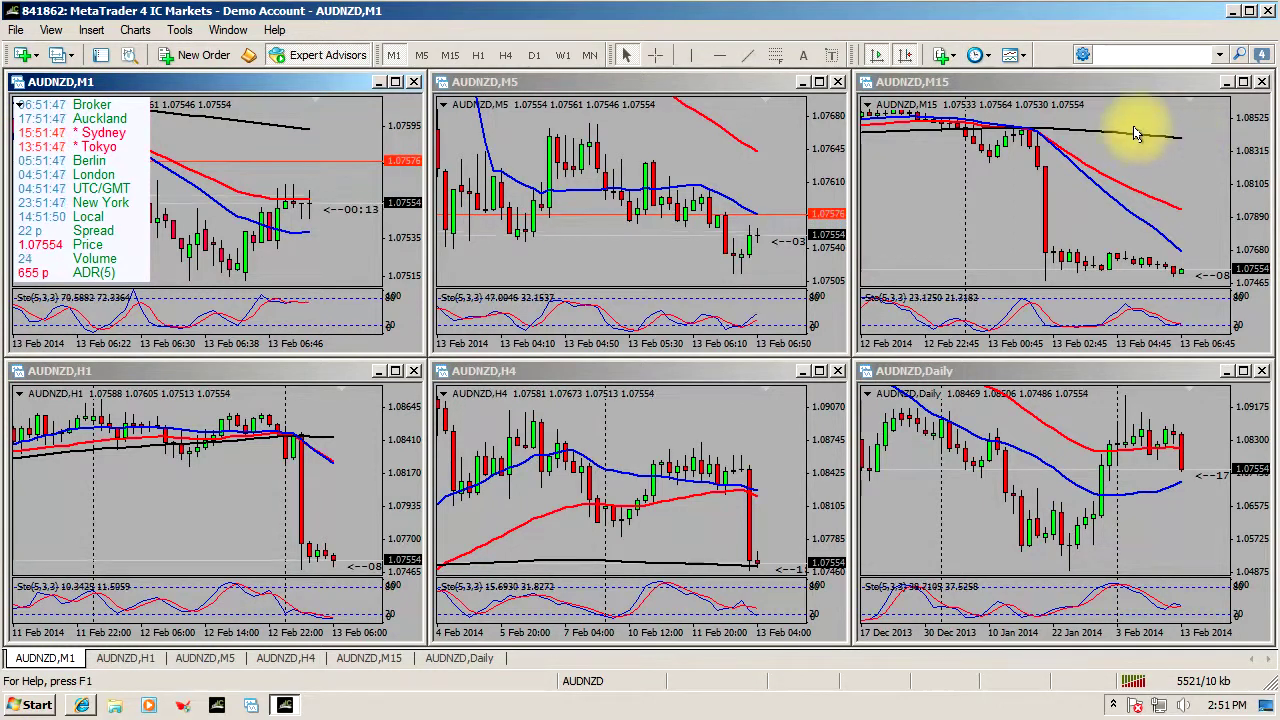
click(1049, 262)
middle_click(1189, 272)
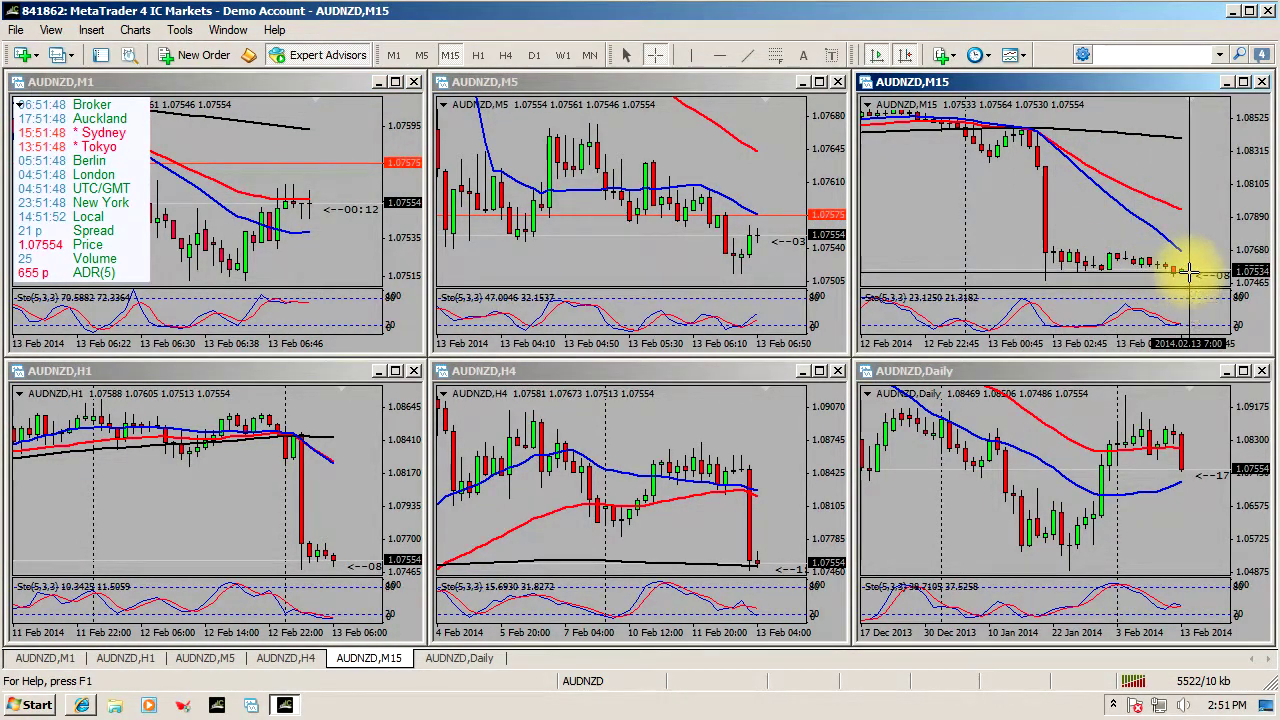
drag(1189, 268, 1041, 133)
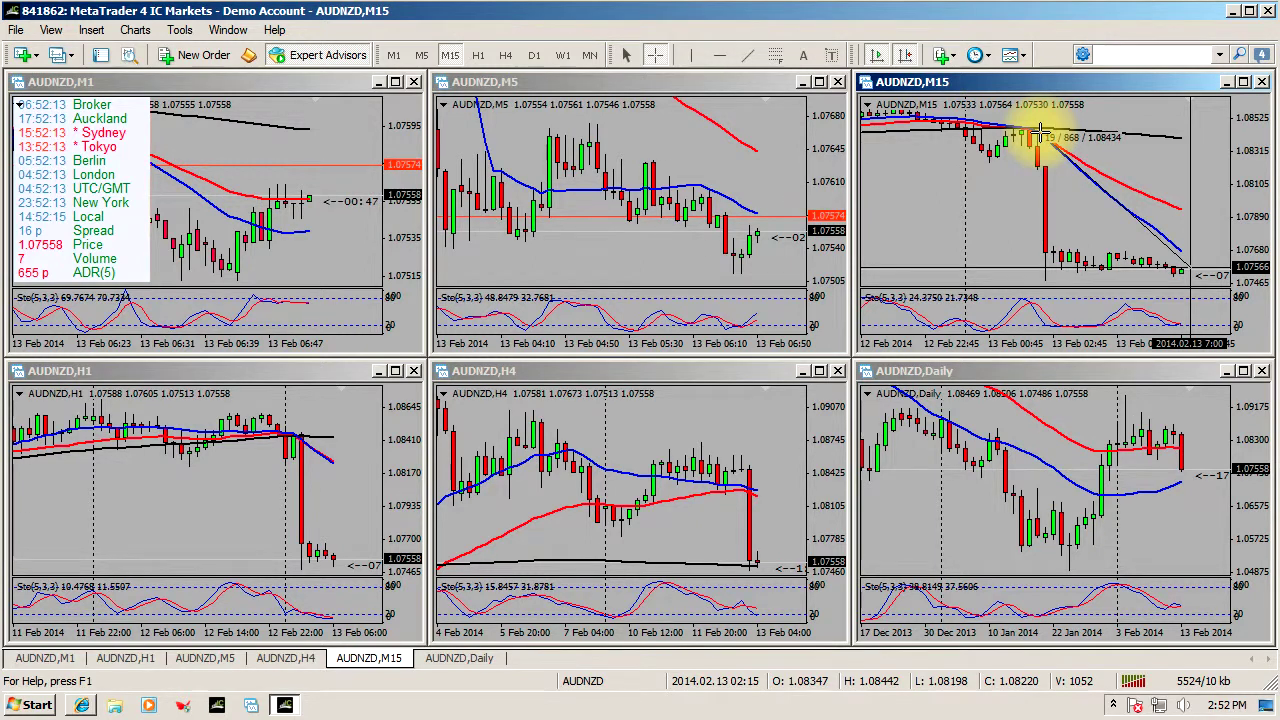
drag(1040, 133, 1163, 262)
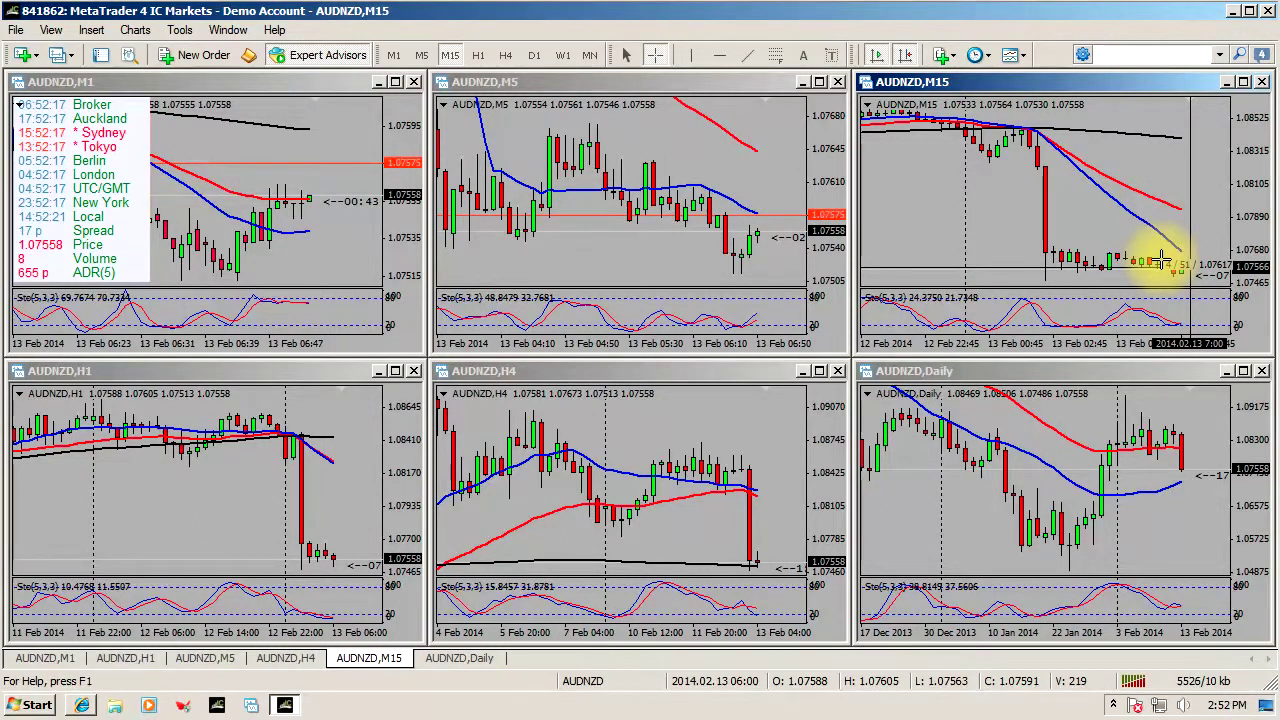
drag(1163, 262, 1157, 256)
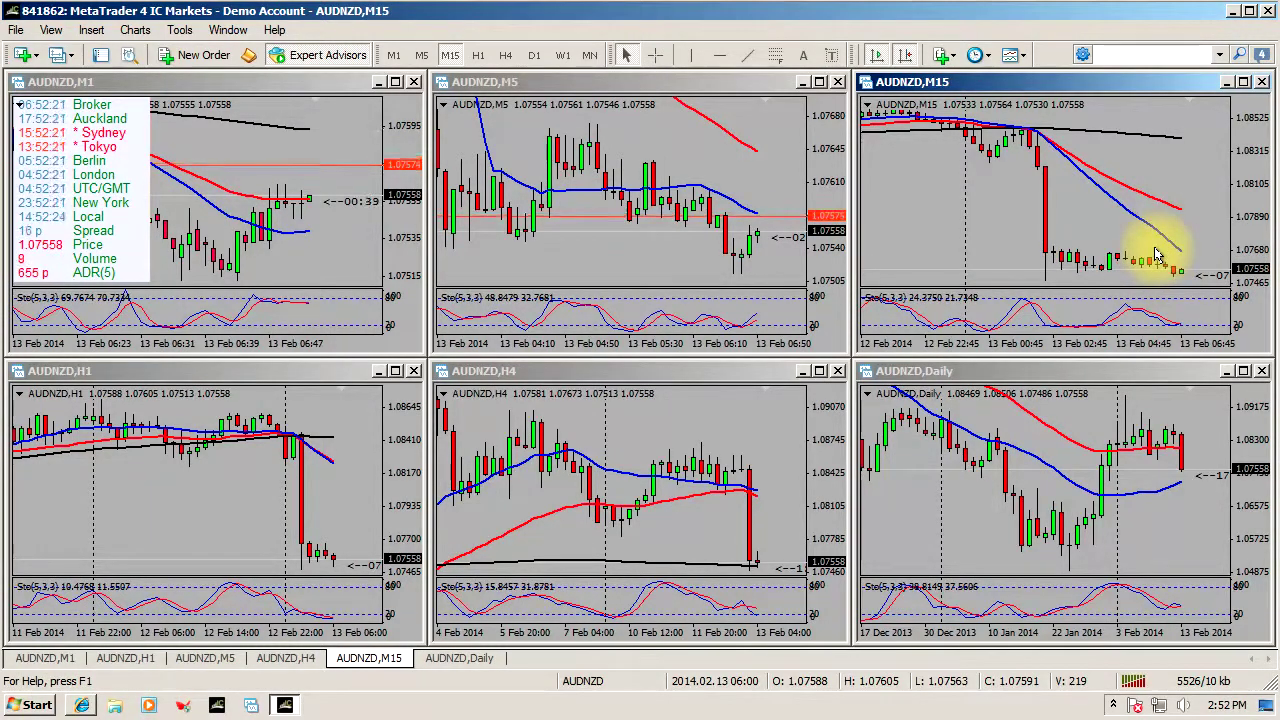
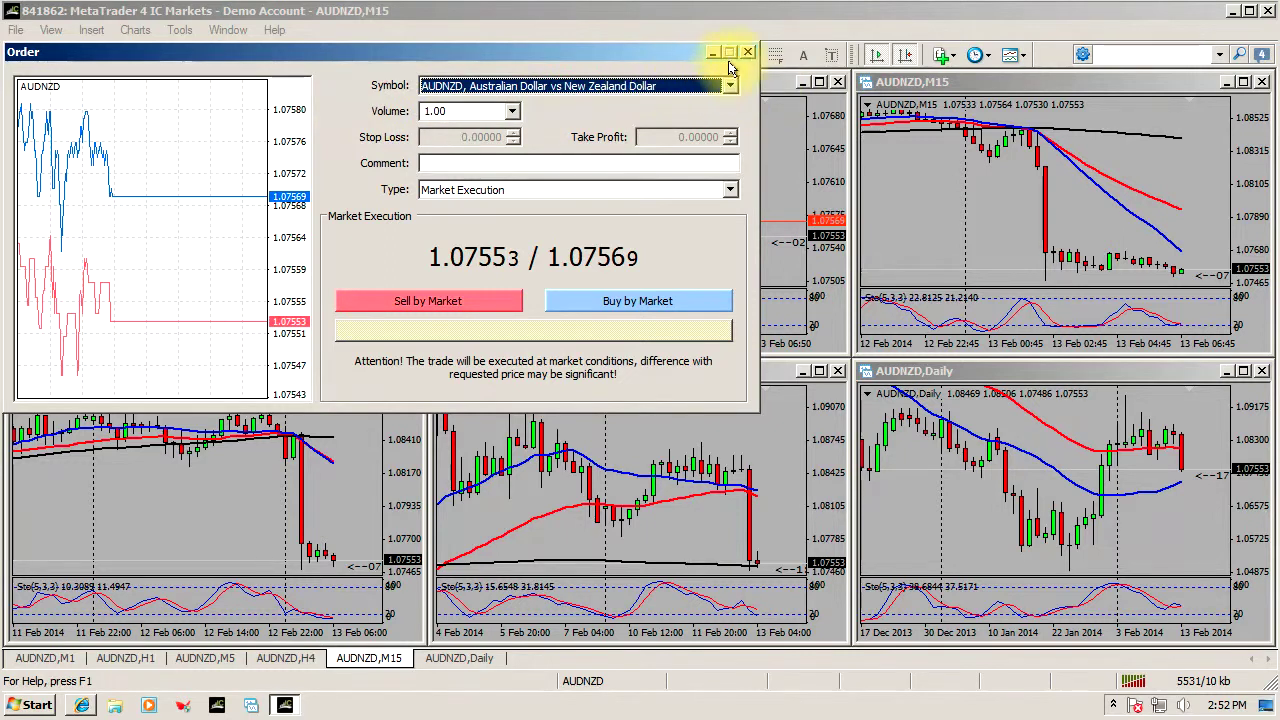
- Close the AUDNZD order window, view the Trade page of the Terminal and hide the Terminal again
click(748, 52)
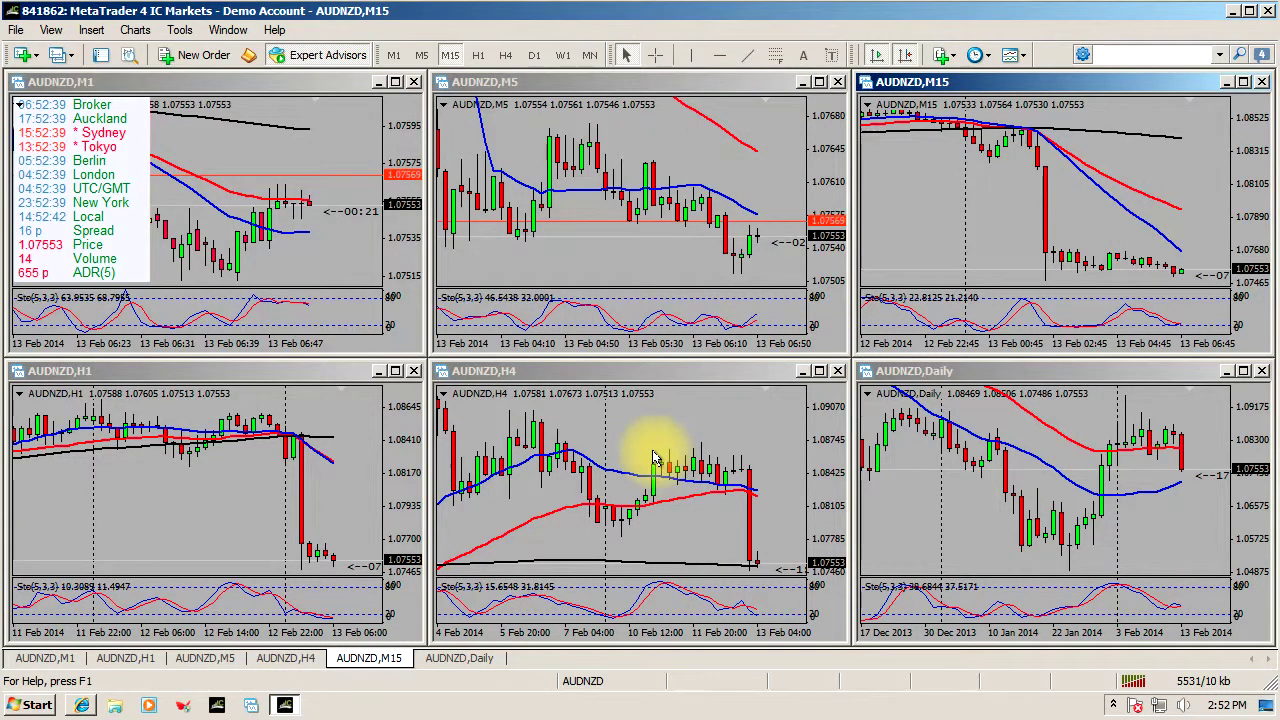
key(ctrl+t)
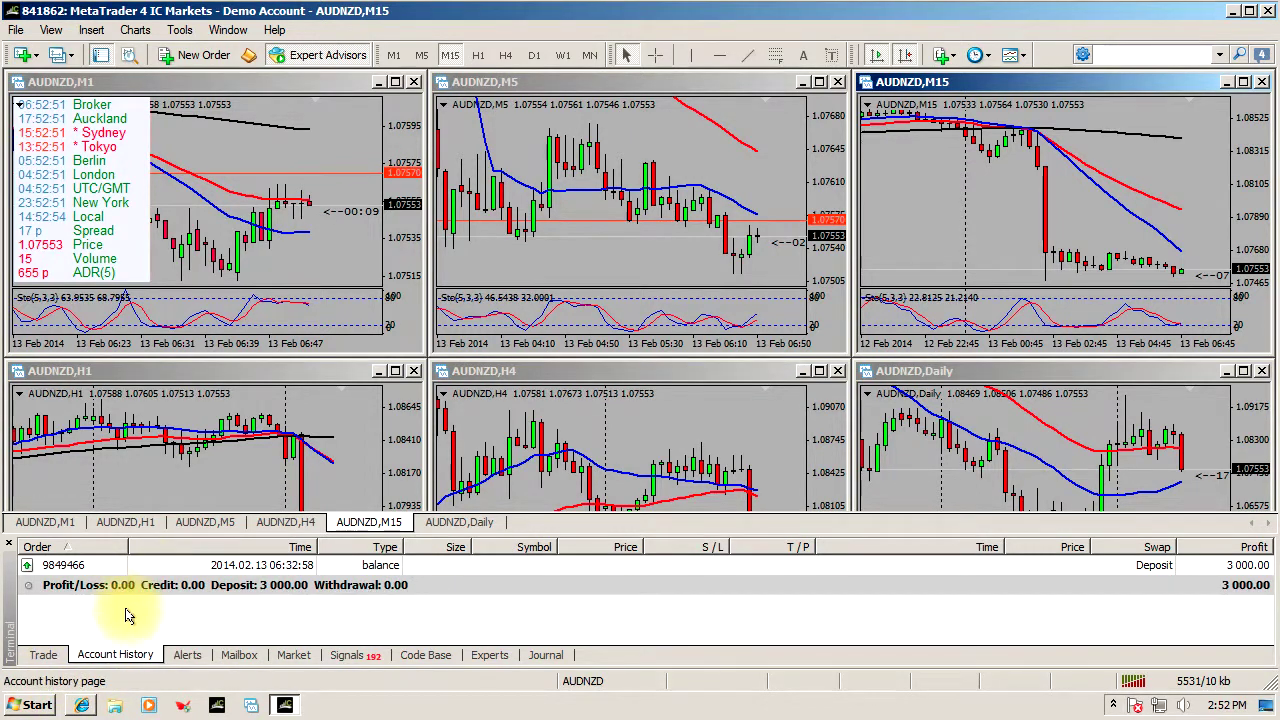
click(43, 654)
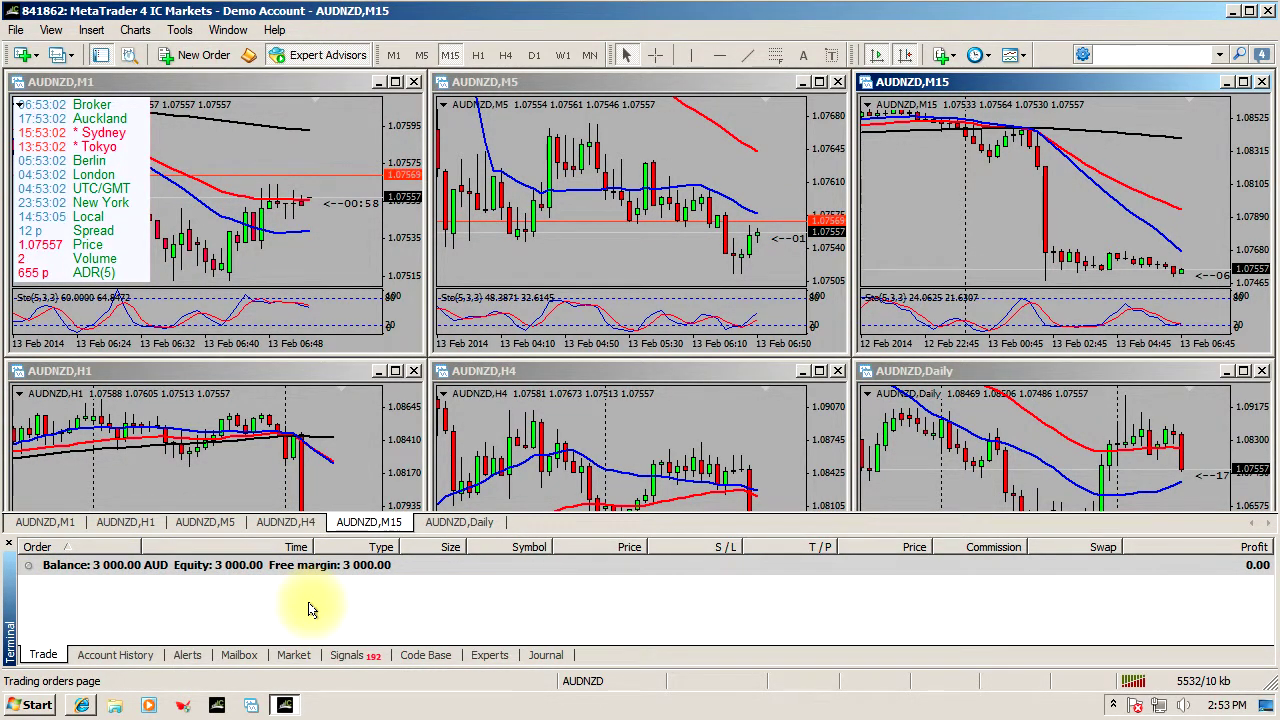
key(ctrl+t)
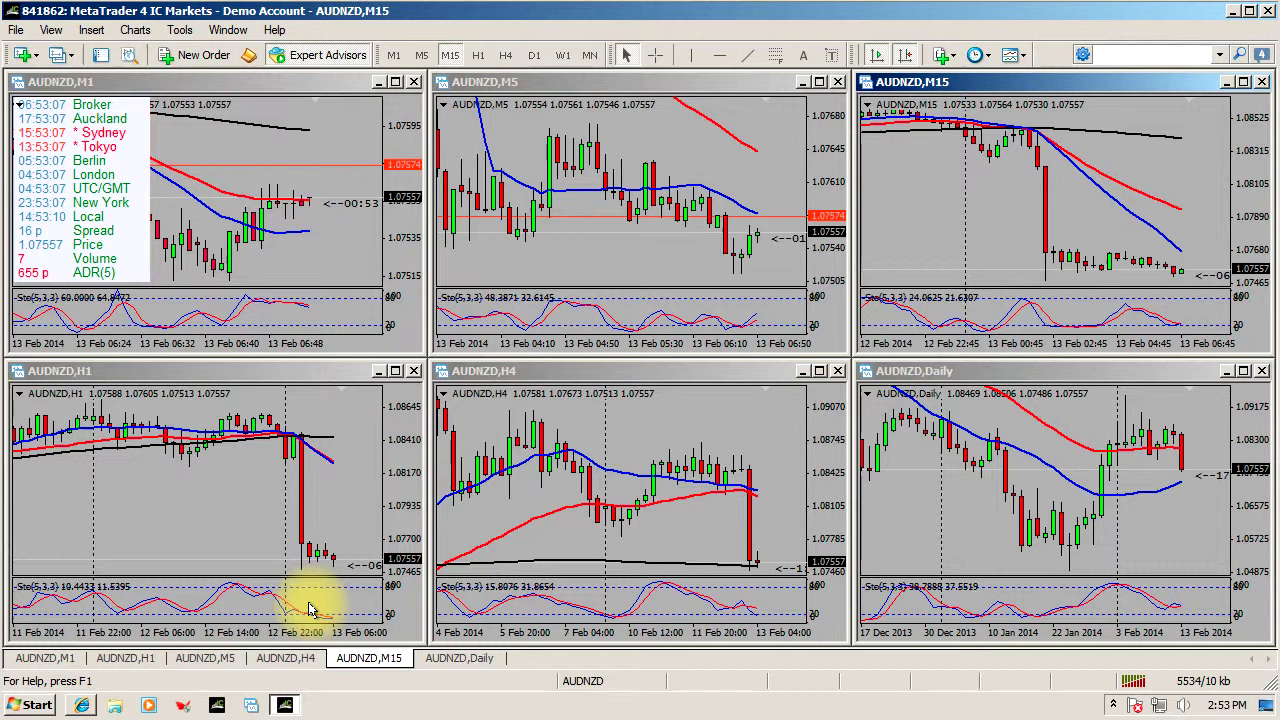
- Show all symbols in the Market Watch, look through the list and hide the Market Watch again
key(ctrl+m)
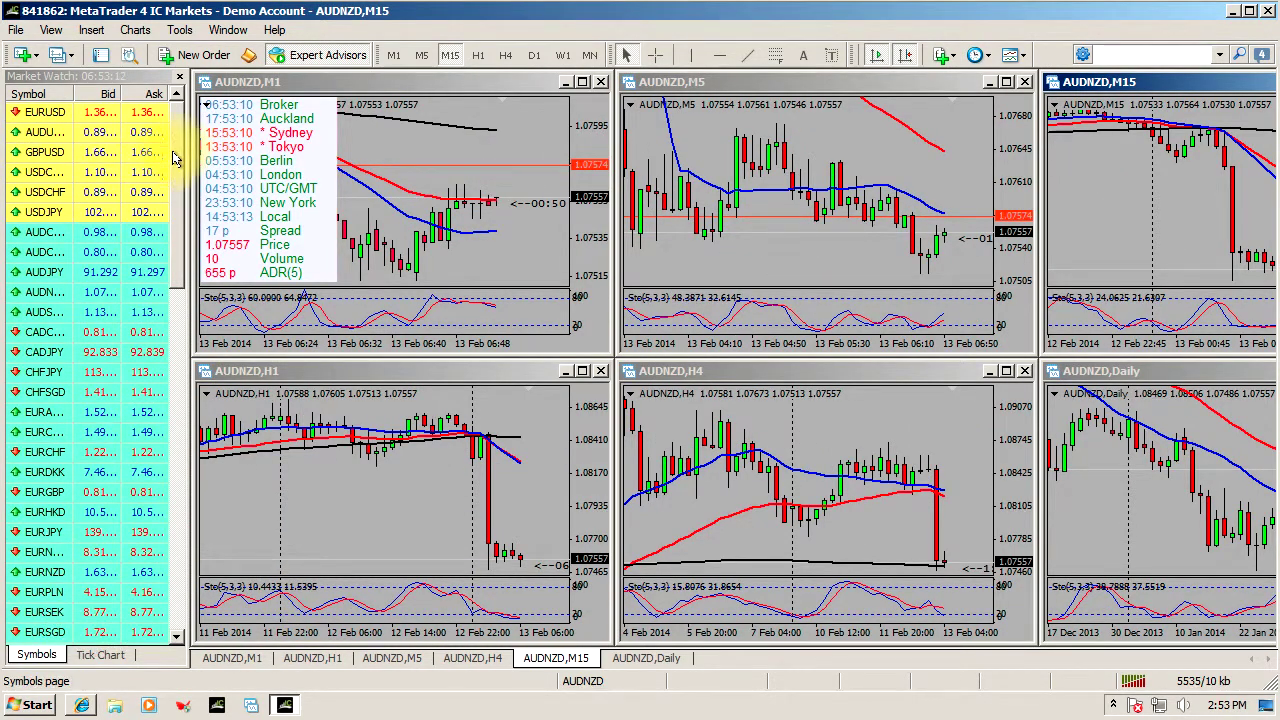
scroll(172, 157, down, 2)
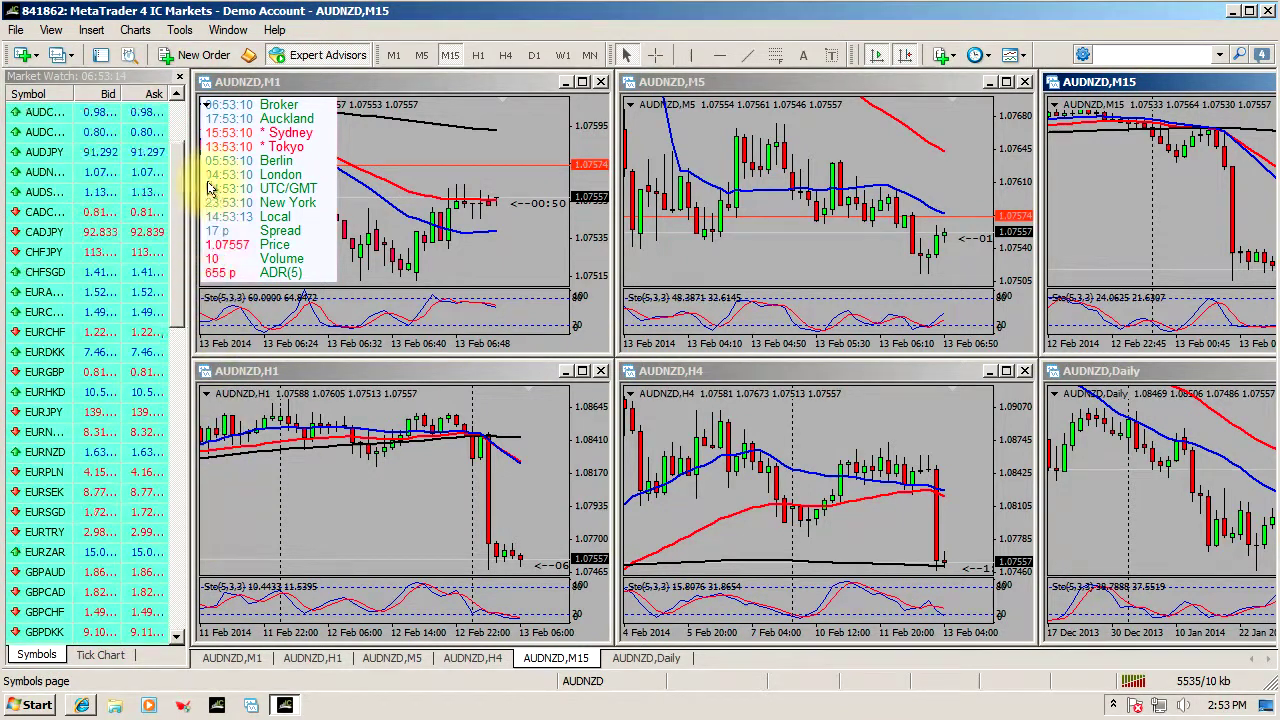
scroll(170, 170, up, 2)
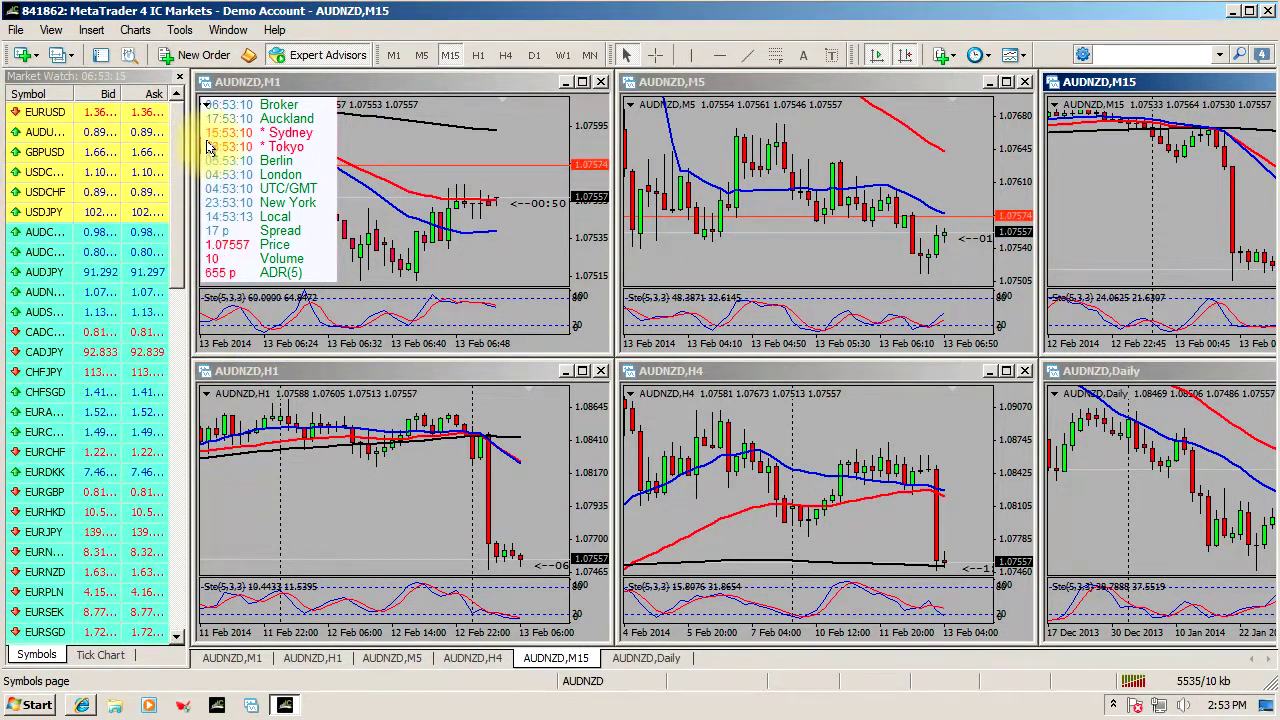
right_click(42, 174)
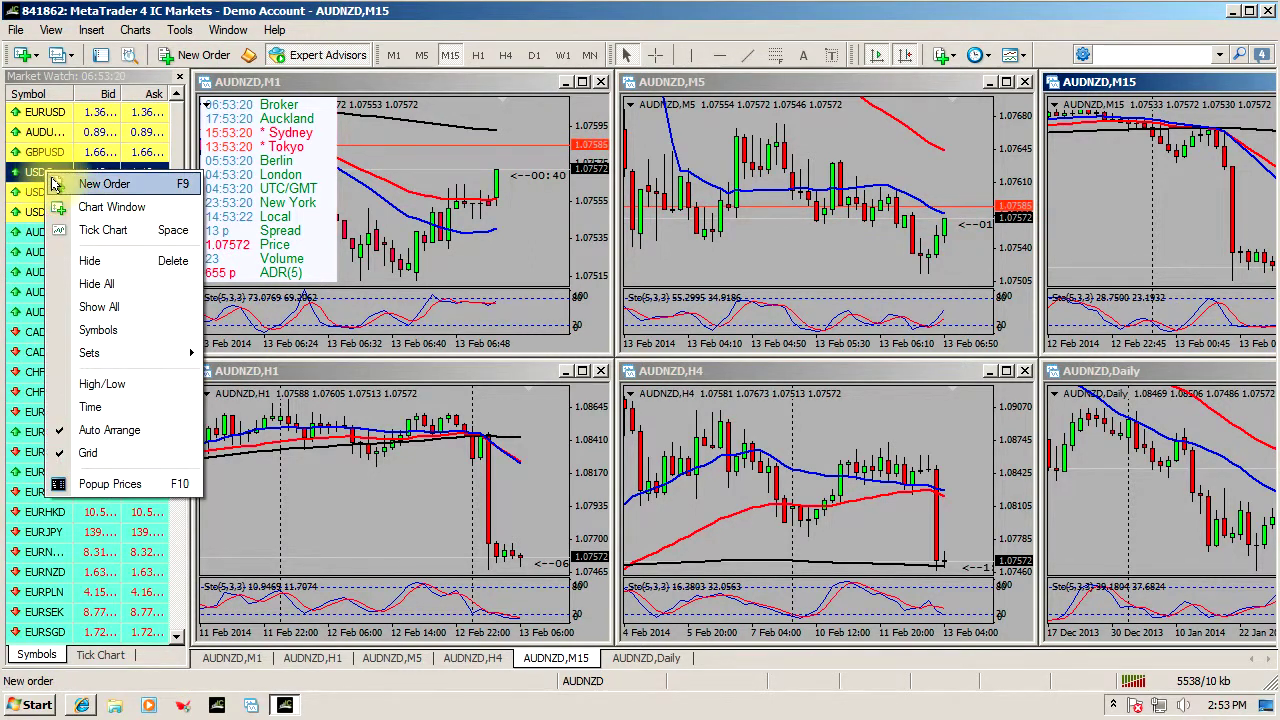
click(147, 312)
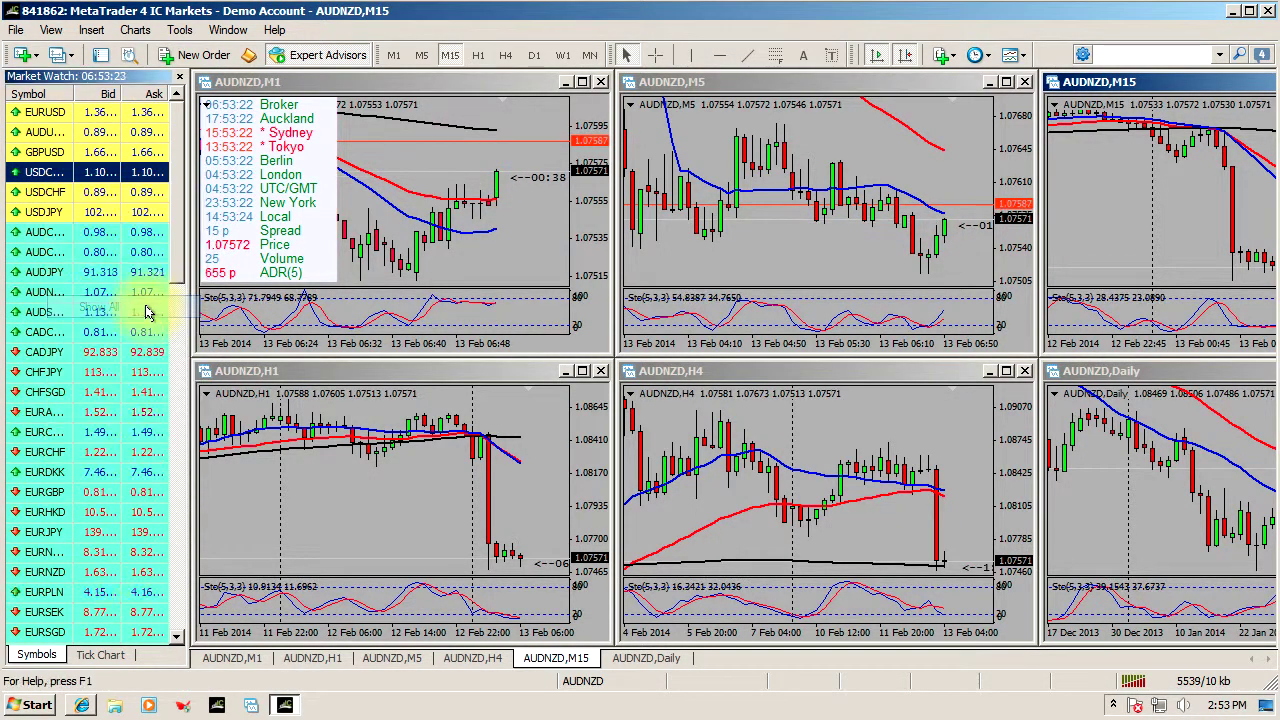
mouse_move(170, 213)
mouse_down()
mouse_move(178, 560)
mouse_move(183, 205)
mouse_up()
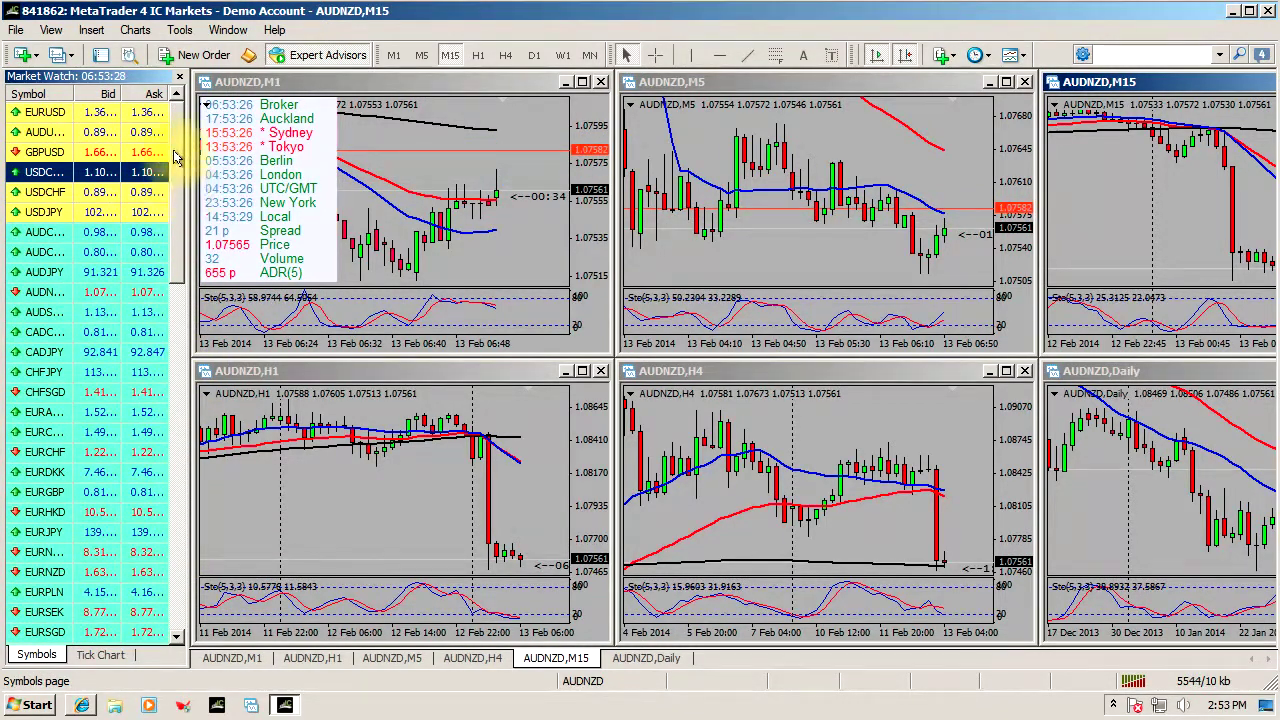
key(ctrl+m)
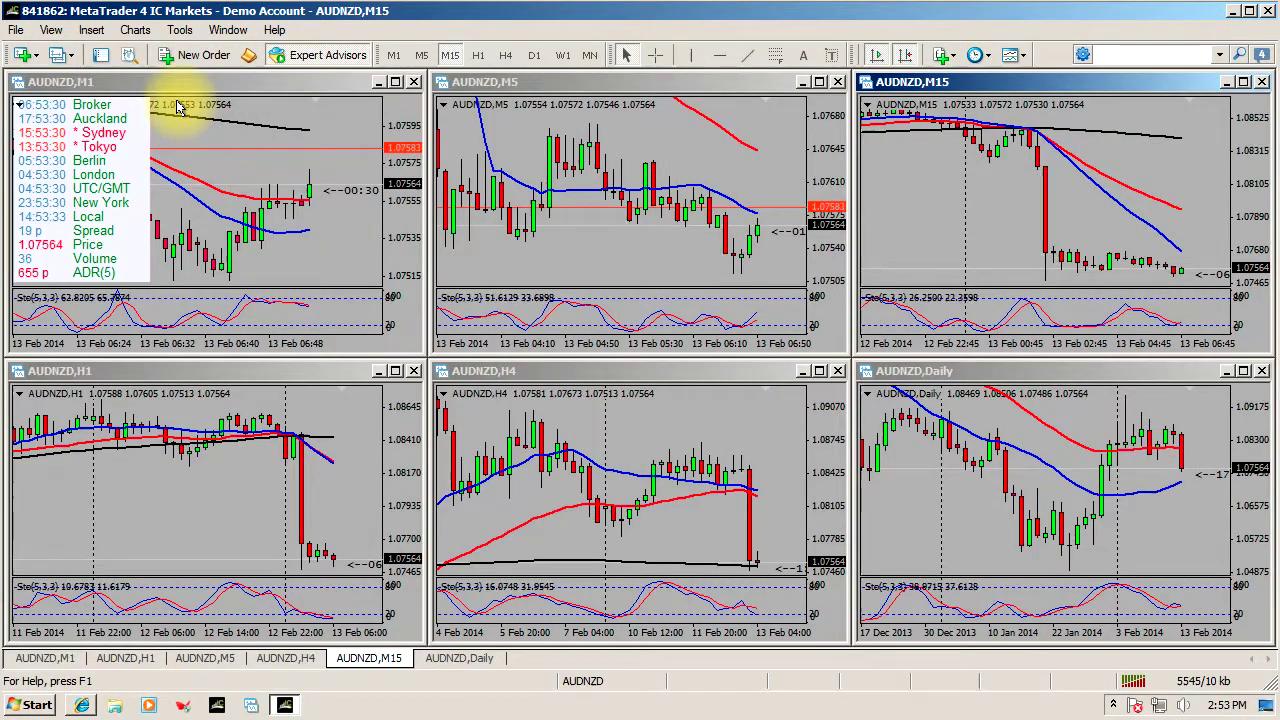
- Display the Navigator, view its custom indicators and Expert Advisors, and close it
key(ctrl+n)
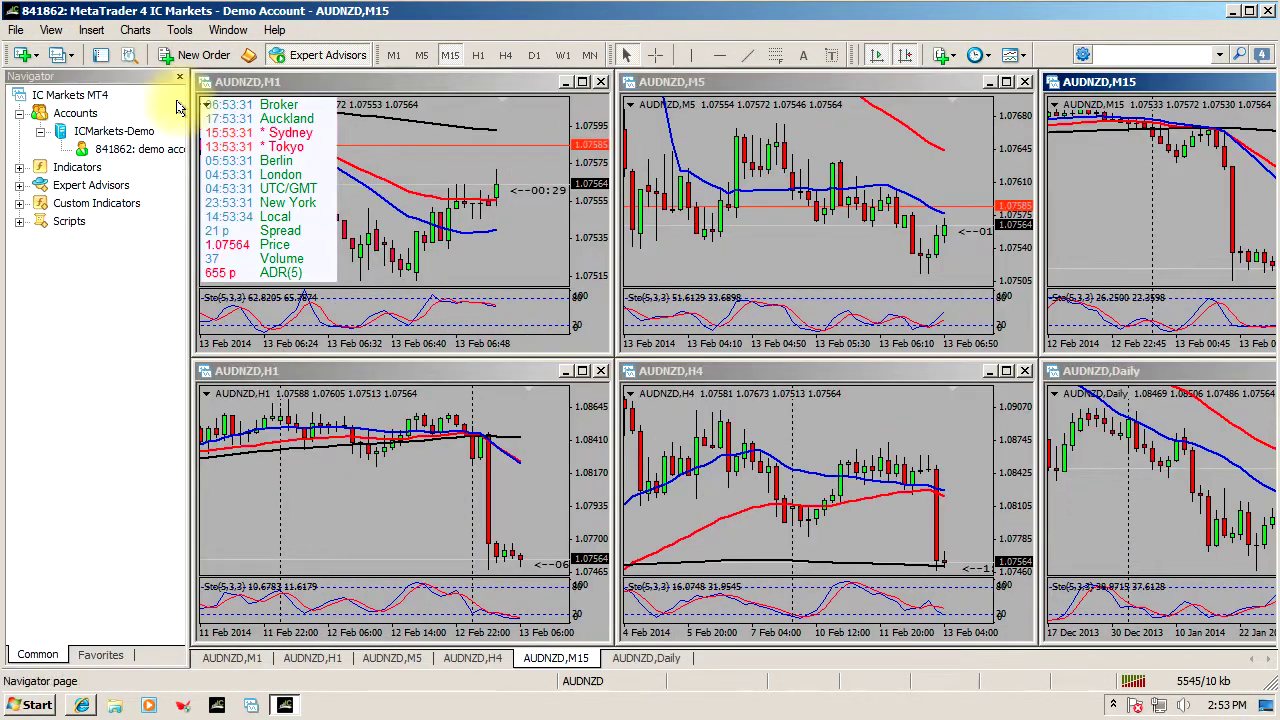
click(19, 203)
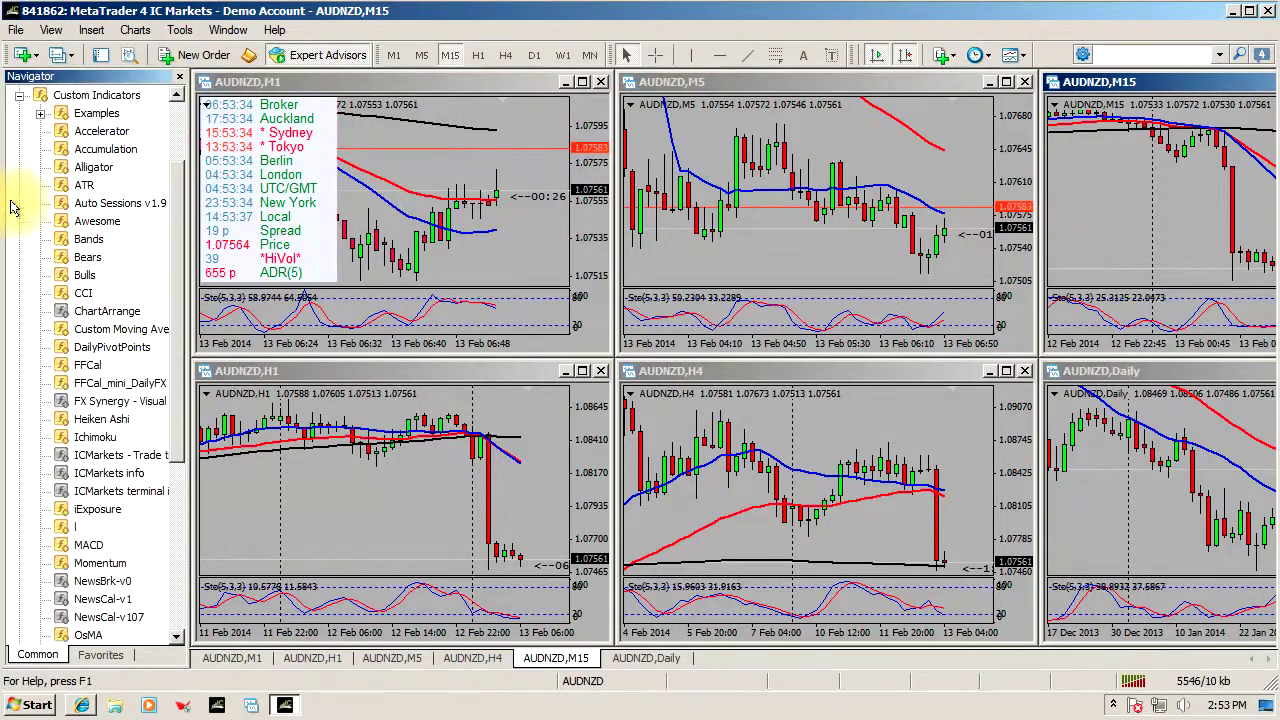
click(19, 94)
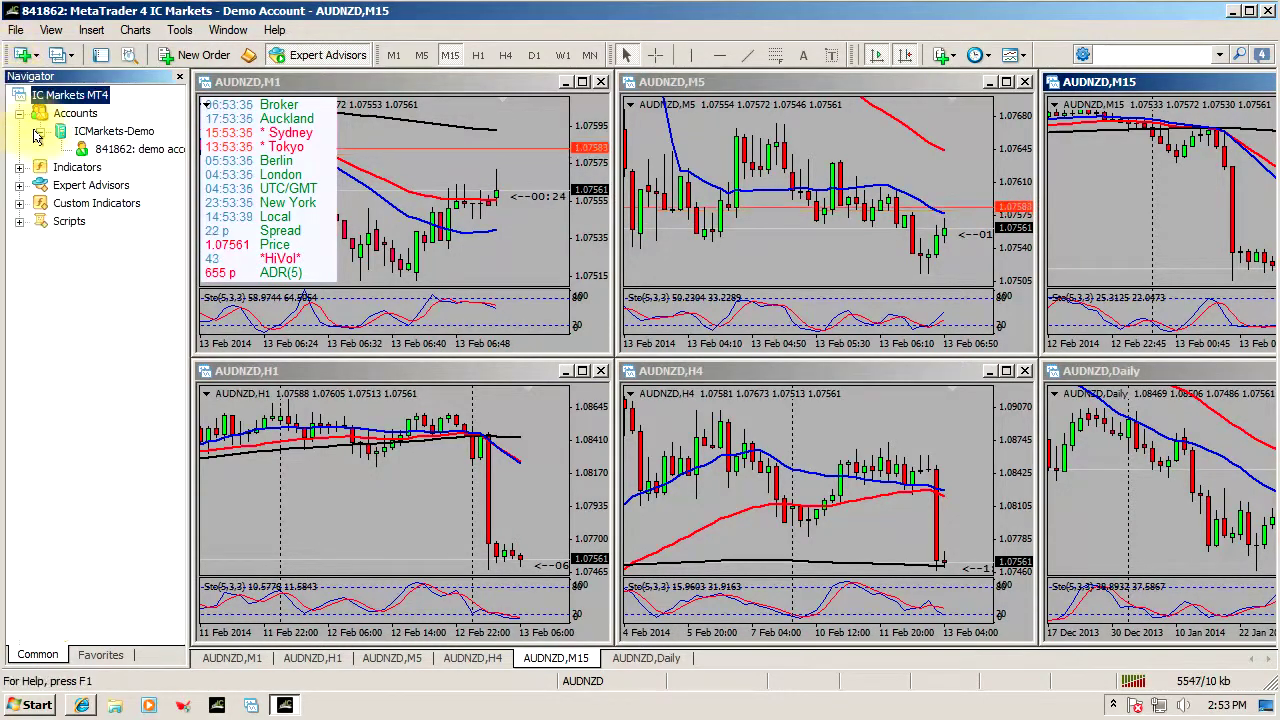
click(19, 185)
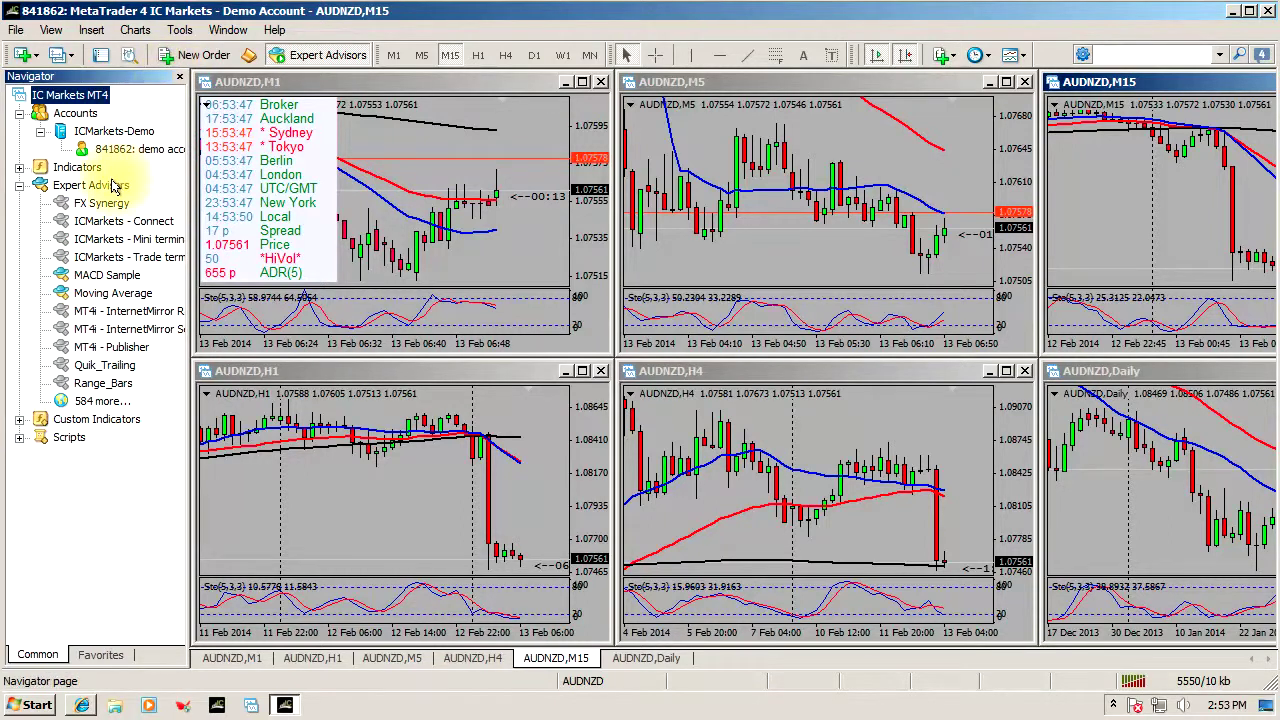
click(179, 77)
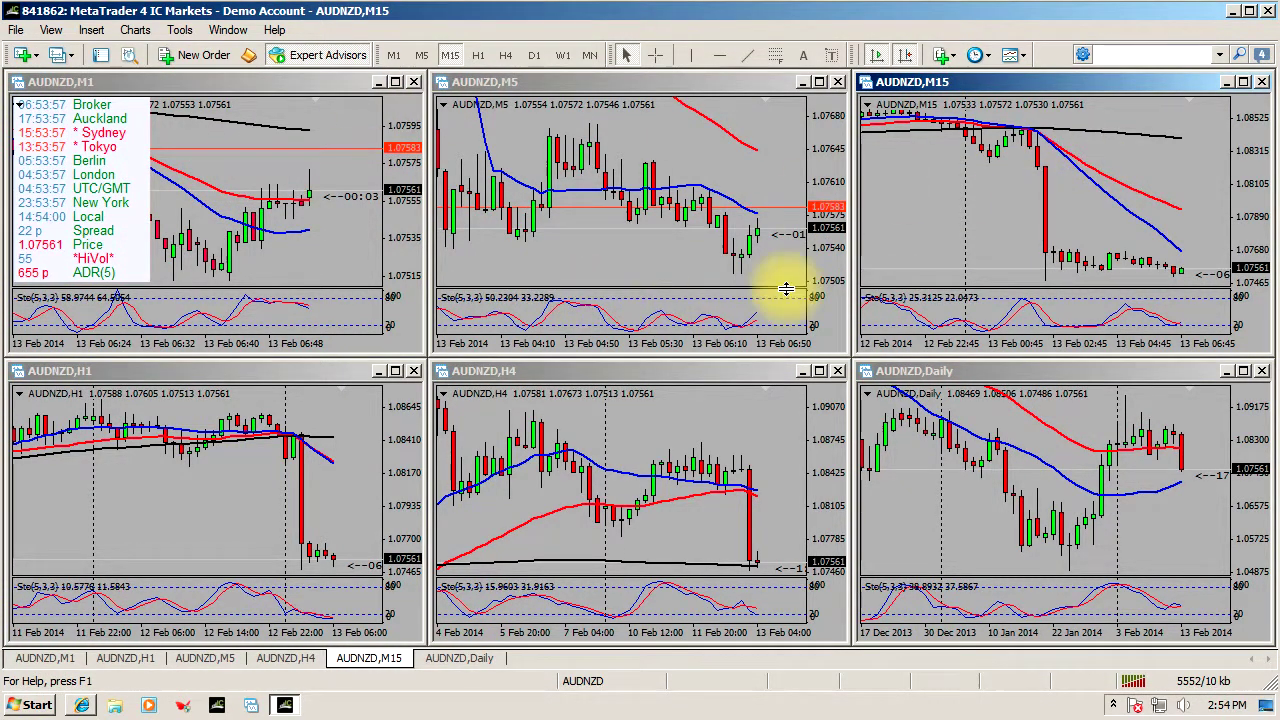
- View the AUDNZD charts in full screen mode and return to the normal view
key(F11)
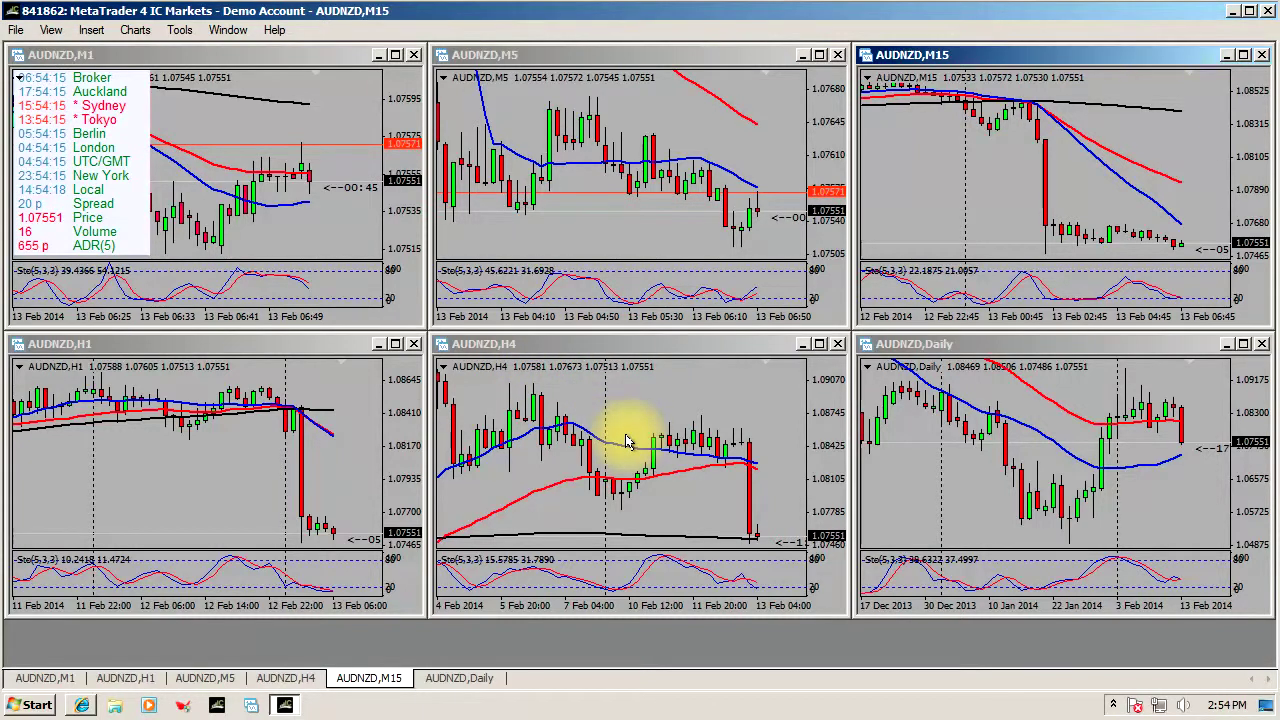
mouse_move(512, 443)
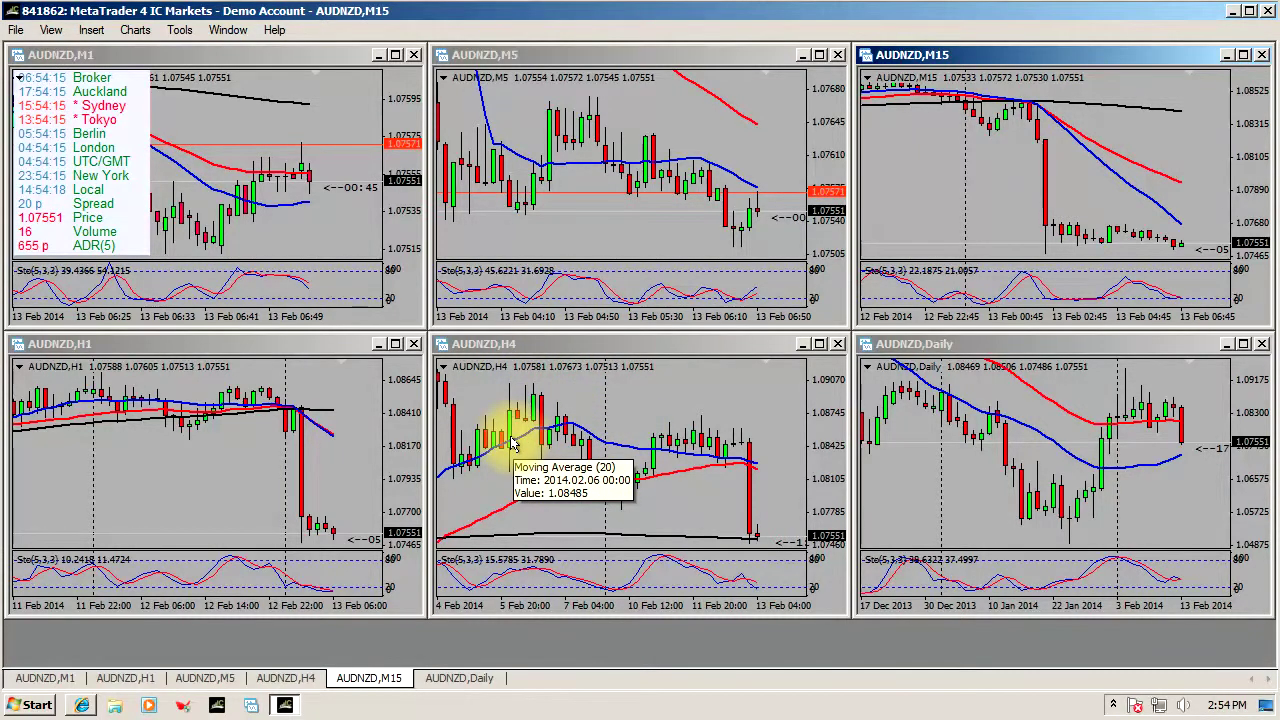
key(F11)
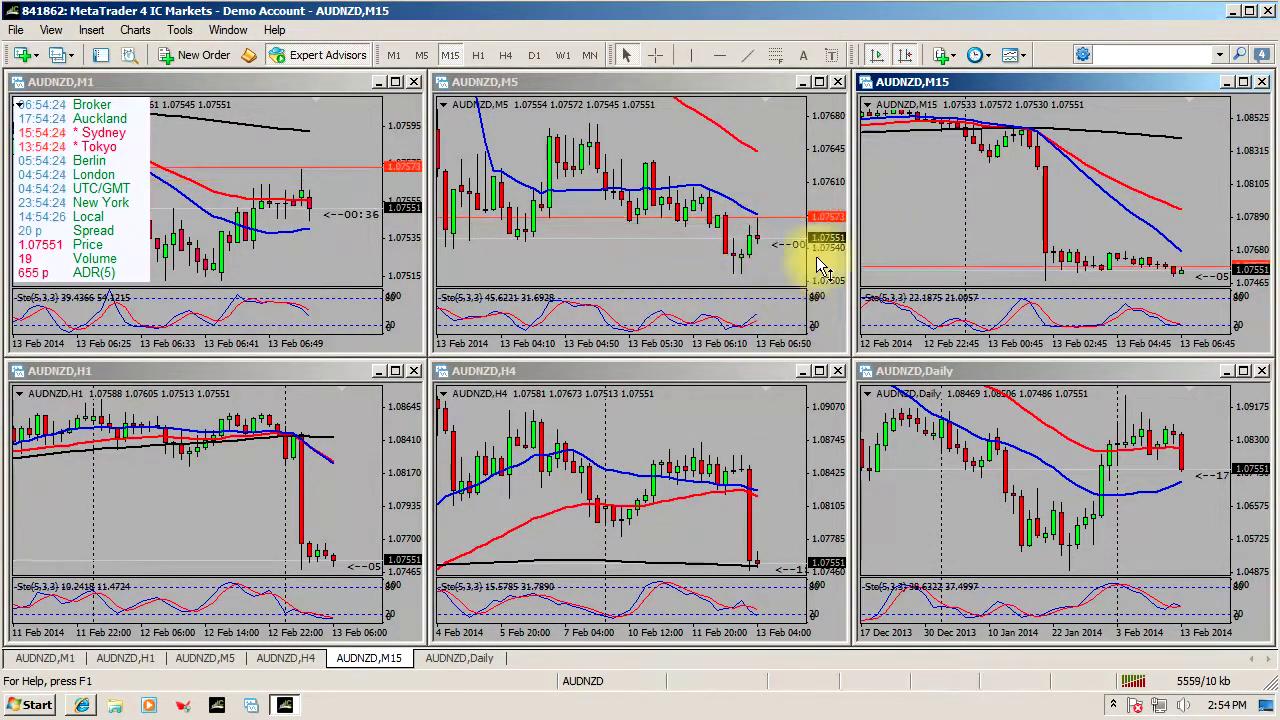
- Activate the AUDNZD M5, M1, H1 and H4 charts in turn
click(670, 150)
click(285, 165)
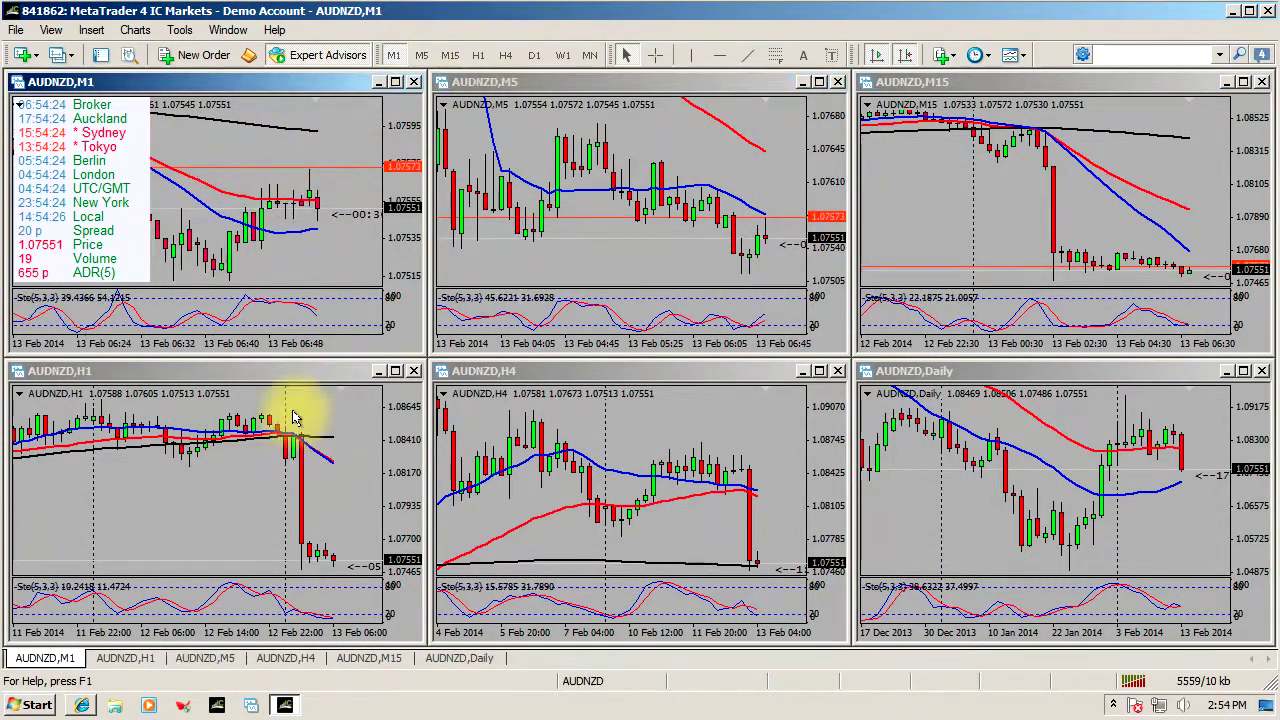
click(306, 451)
click(562, 493)
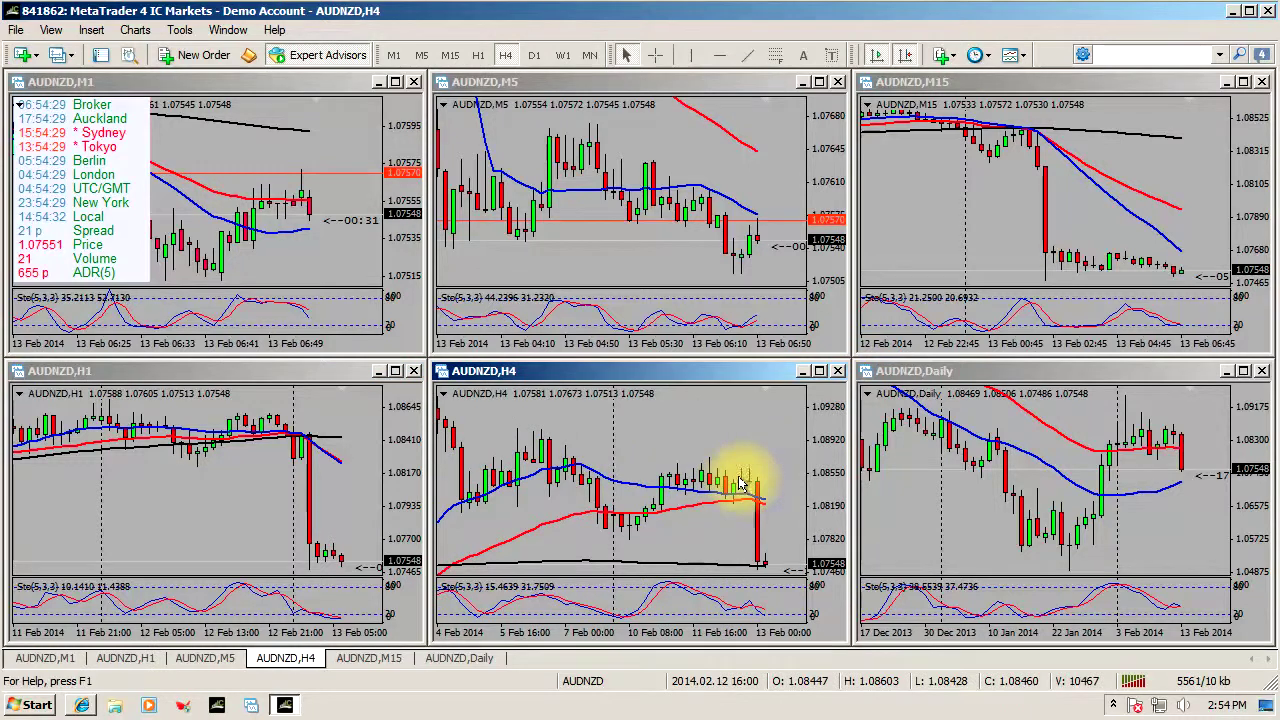